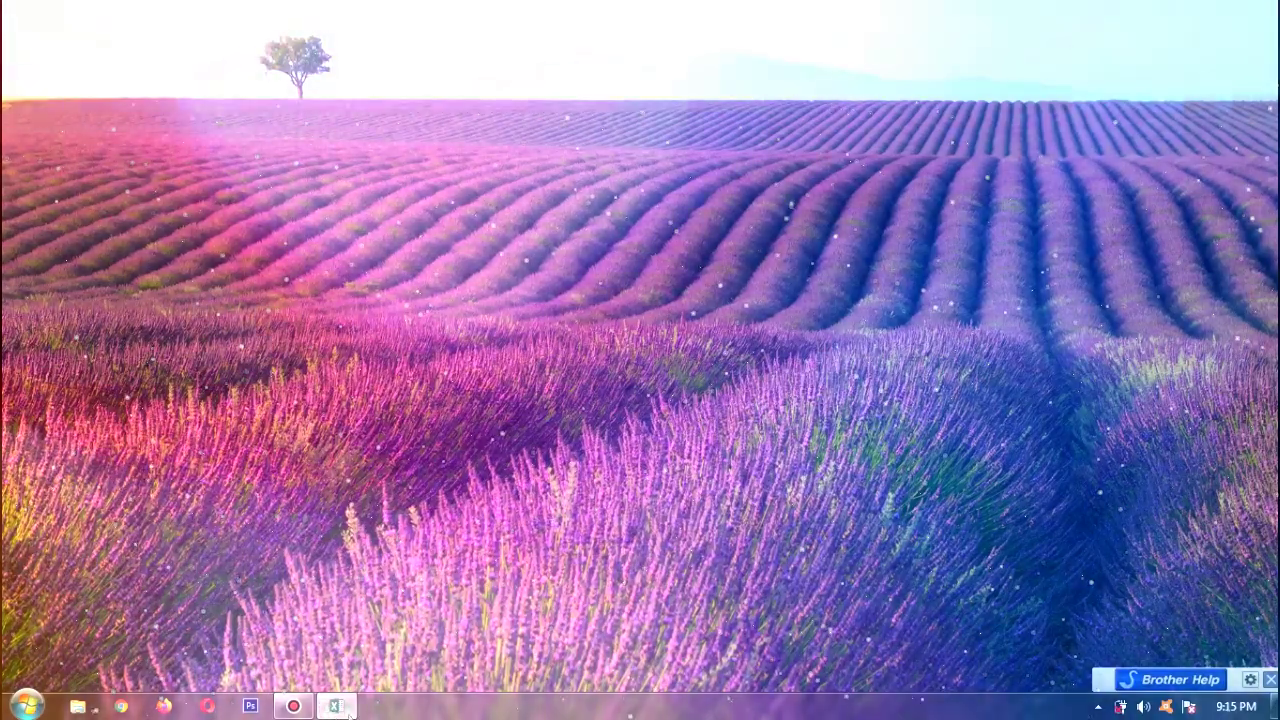
# Step: View the finished animal table in tabel hewan dilingkungan sekitar.xlsx and close the workbook
pyautogui.click(335, 708)
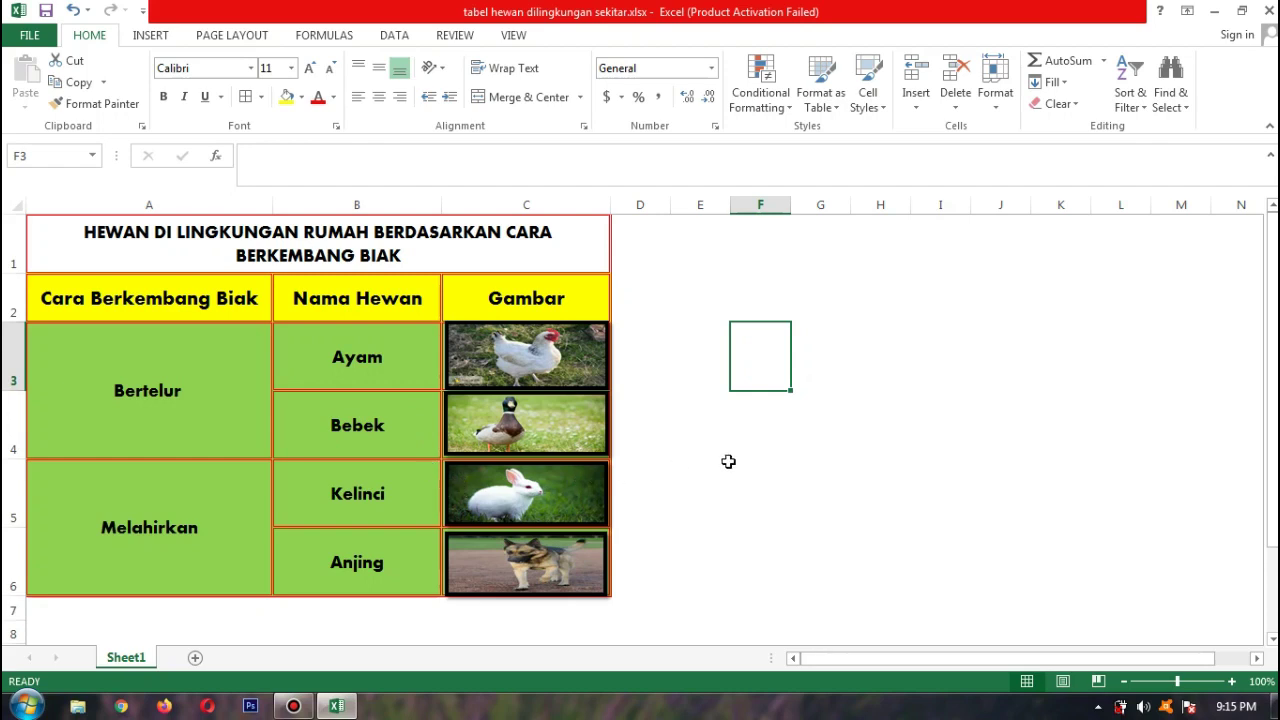
pyautogui.click(1269, 9)
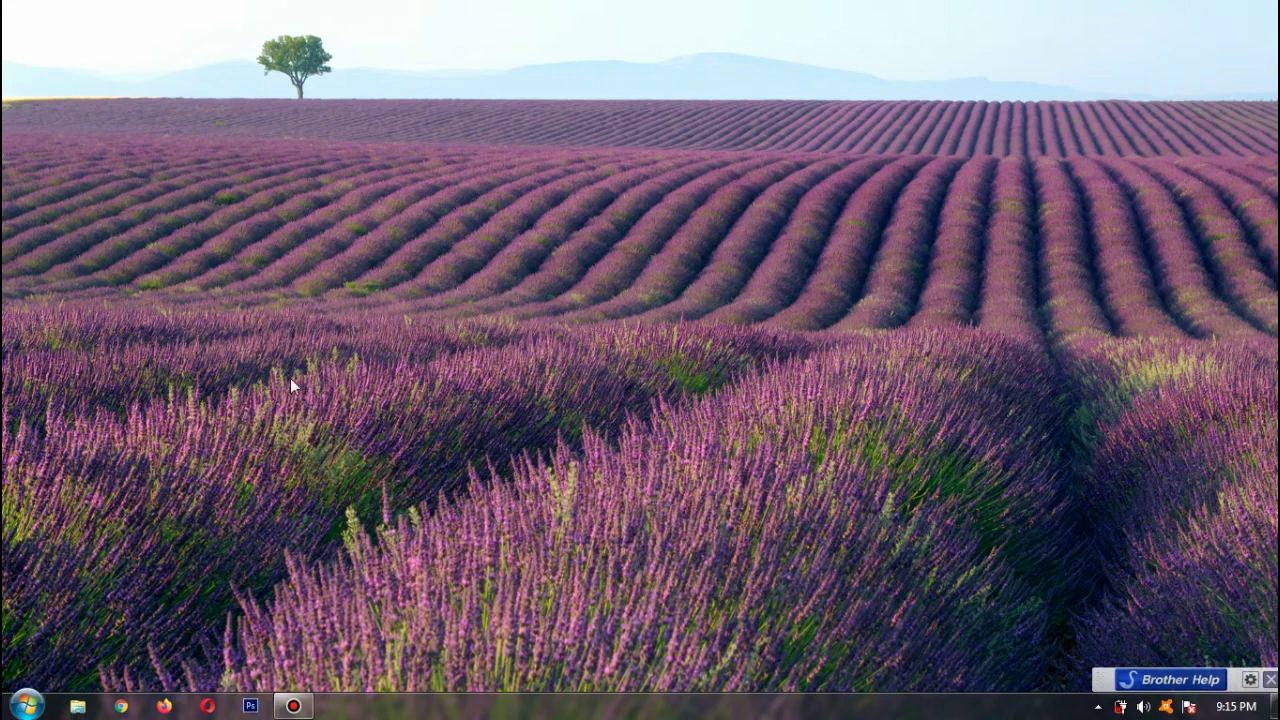
# Step: Launch Excel 2013, dismiss the Office activation wizard and create a blank workbook
pyautogui.click(28, 702)
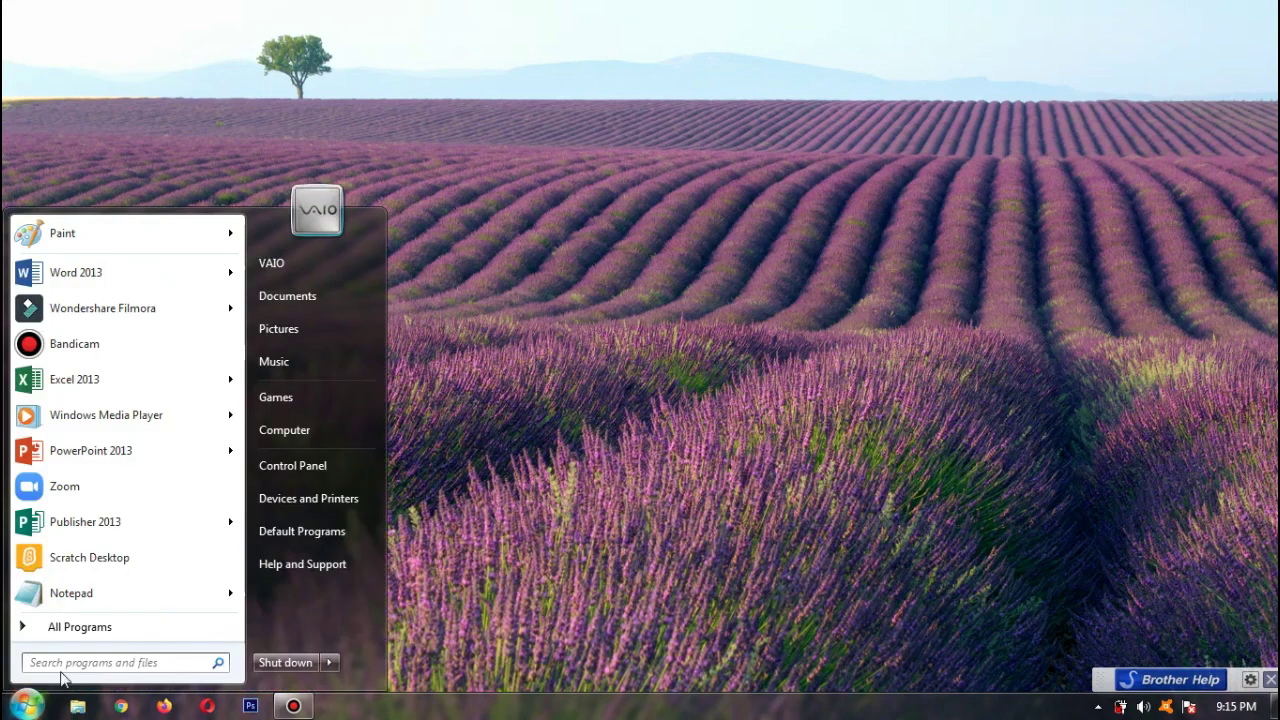
pyautogui.click(80, 627)
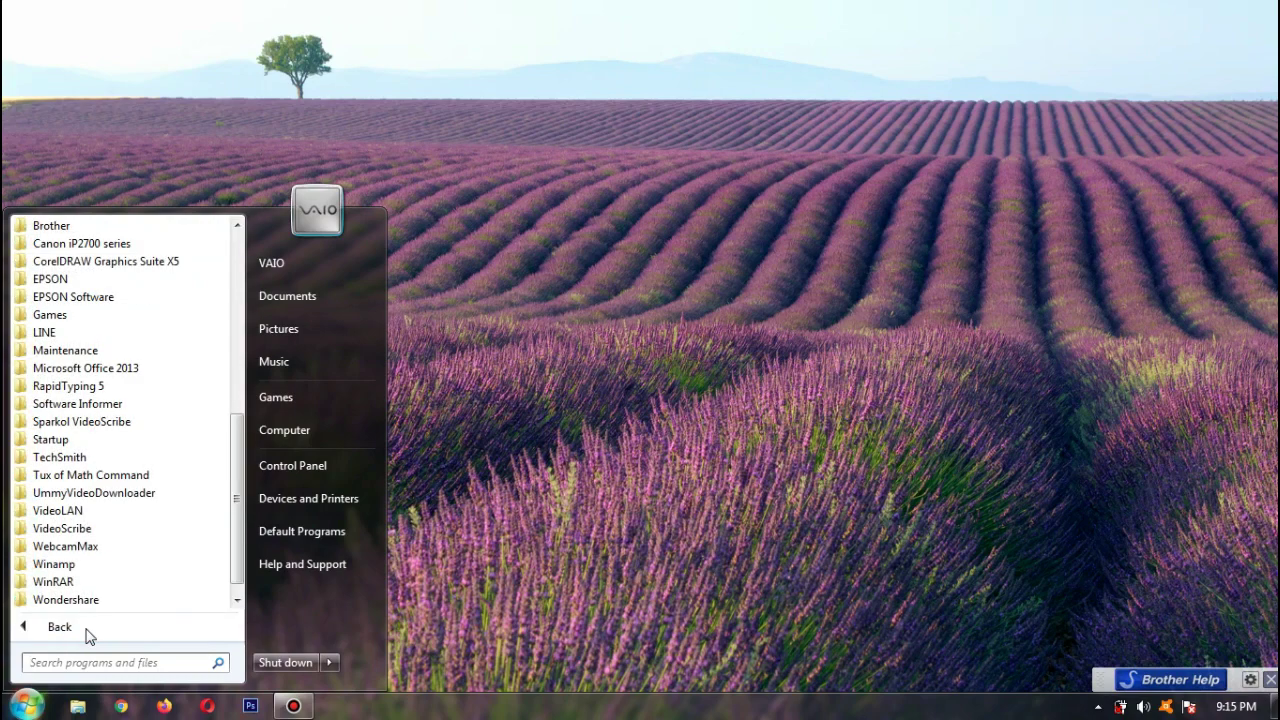
pyautogui.click(122, 369)
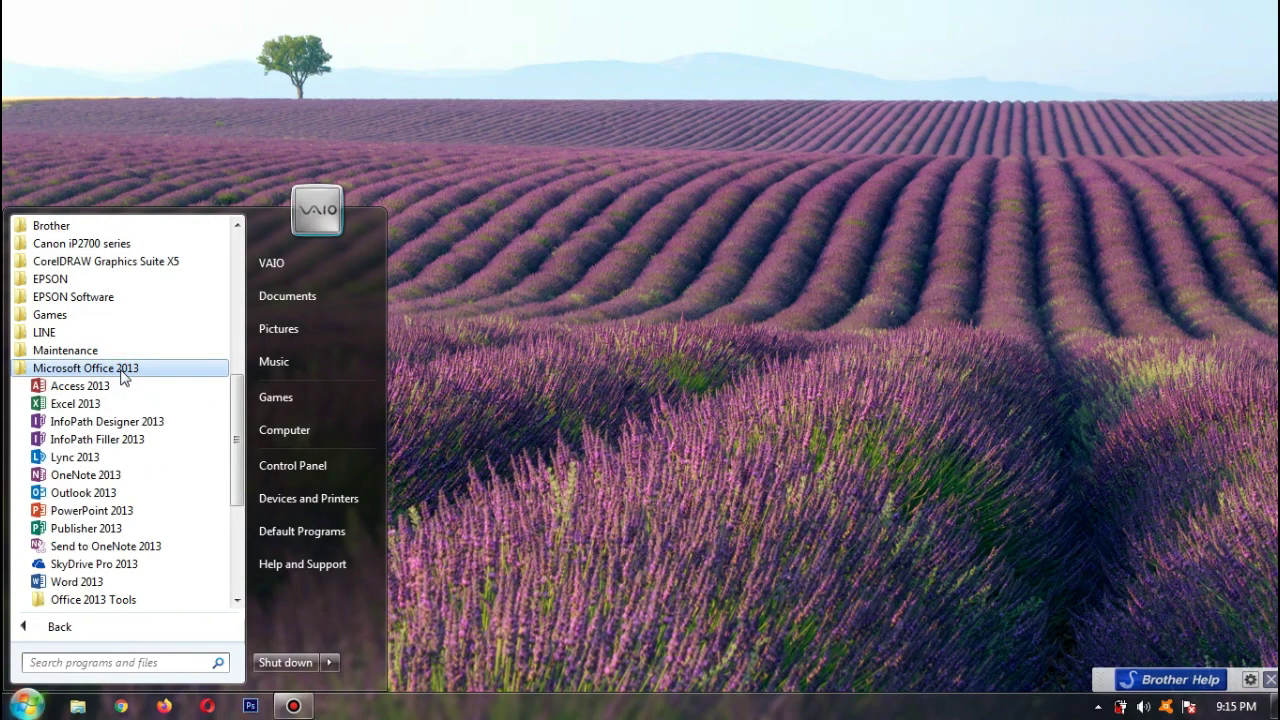
pyautogui.click(111, 404)
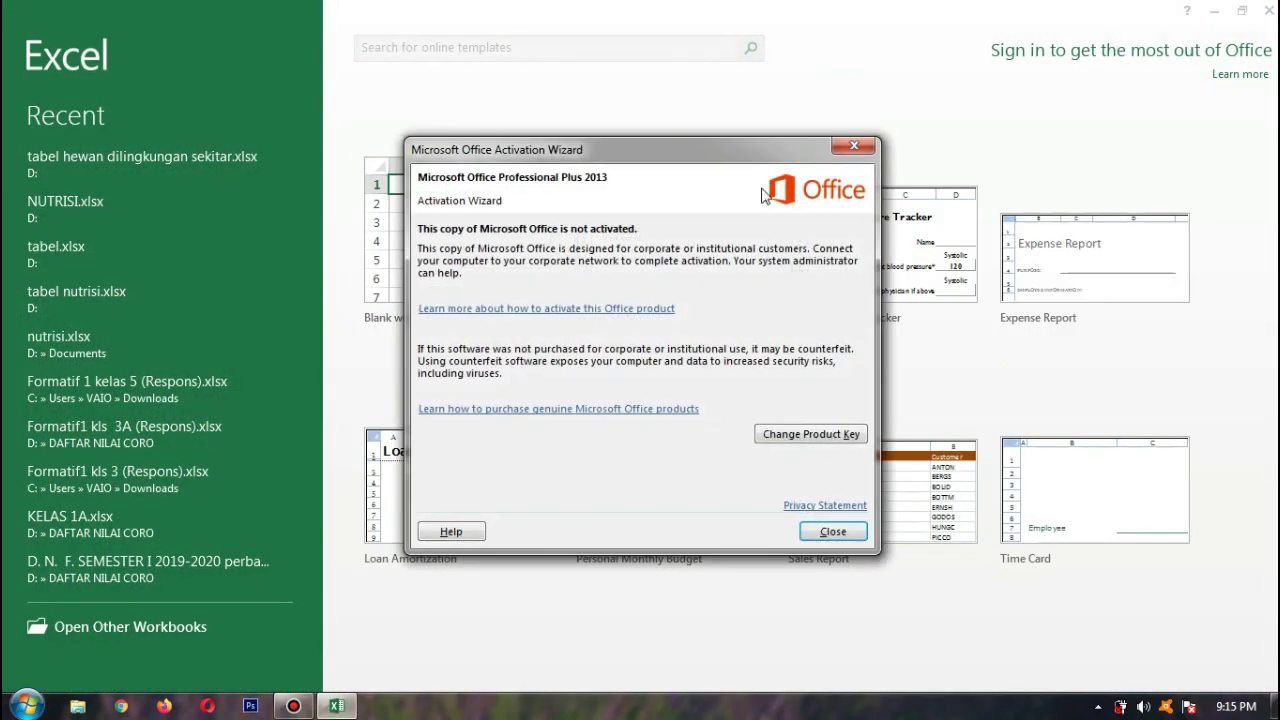
pyautogui.click(858, 148)
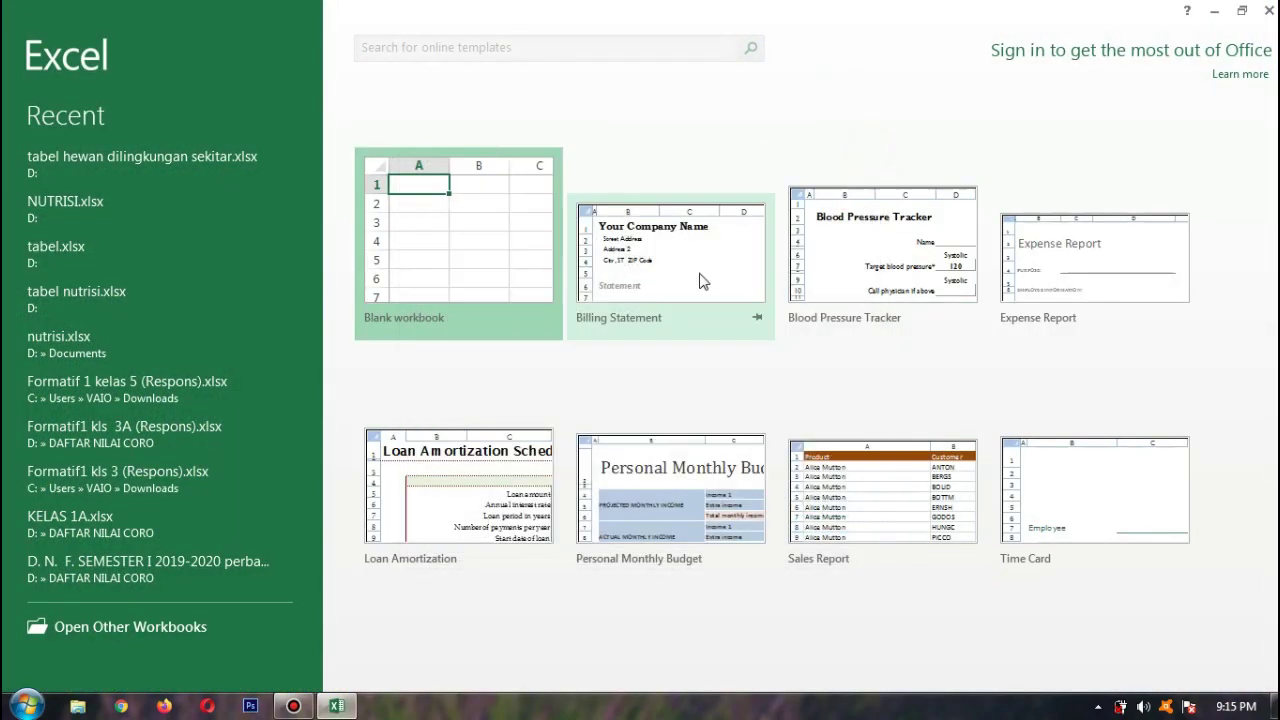
pyautogui.click(483, 252)
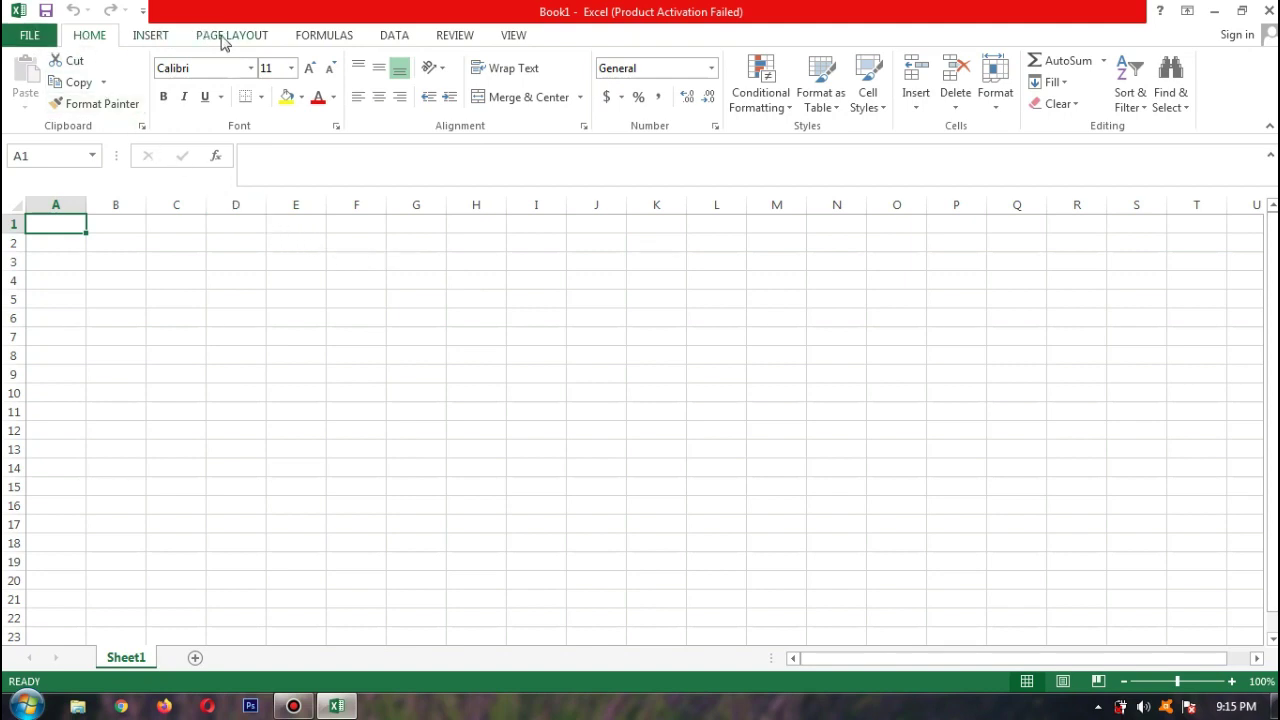
pyautogui.click(323, 36)
pyautogui.click(392, 35)
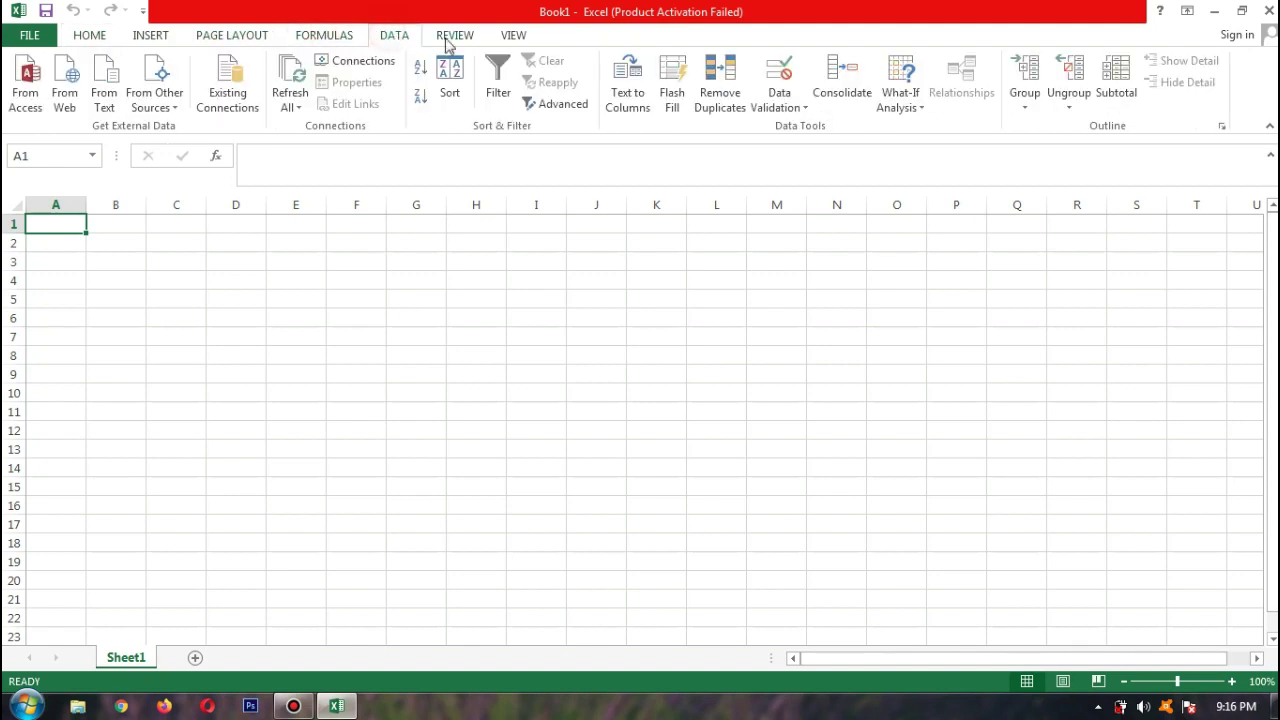
pyautogui.click(455, 36)
pyautogui.click(512, 35)
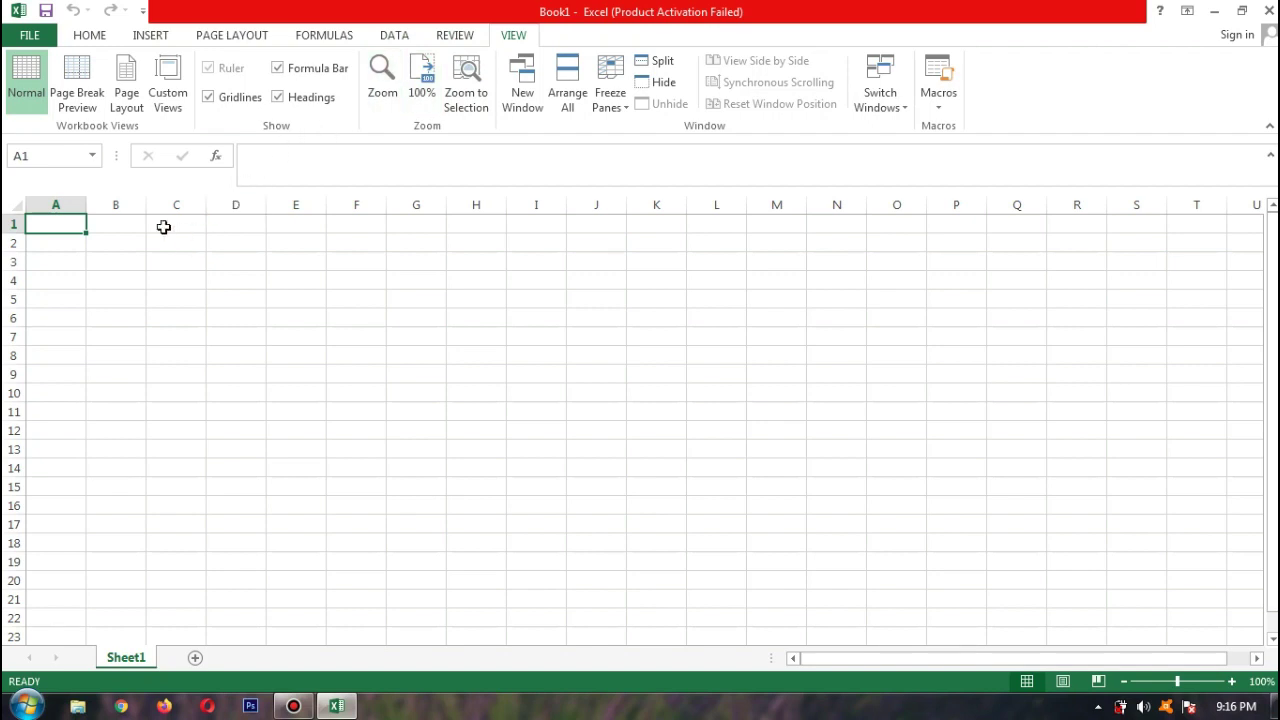
pyautogui.click(95, 37)
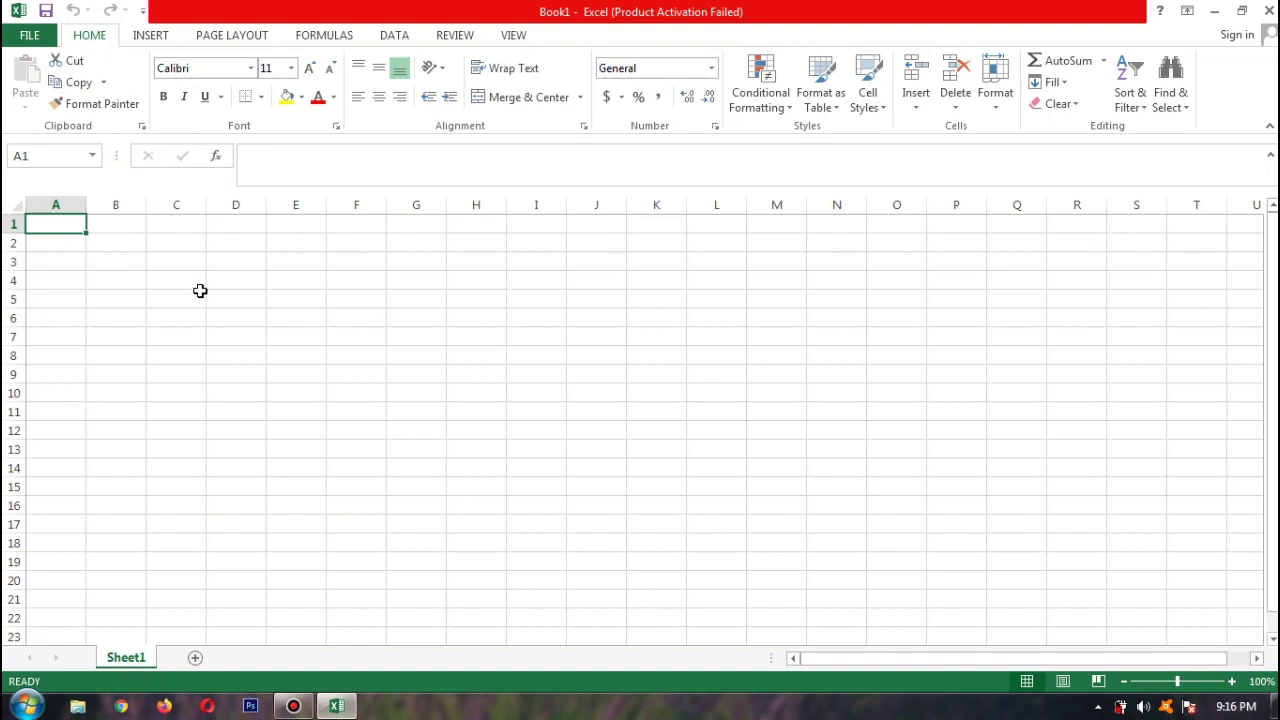
# Step: Highlight columns A, B and C one at a time, followed by rows 1, 2 and 3
pyautogui.click(74, 201)
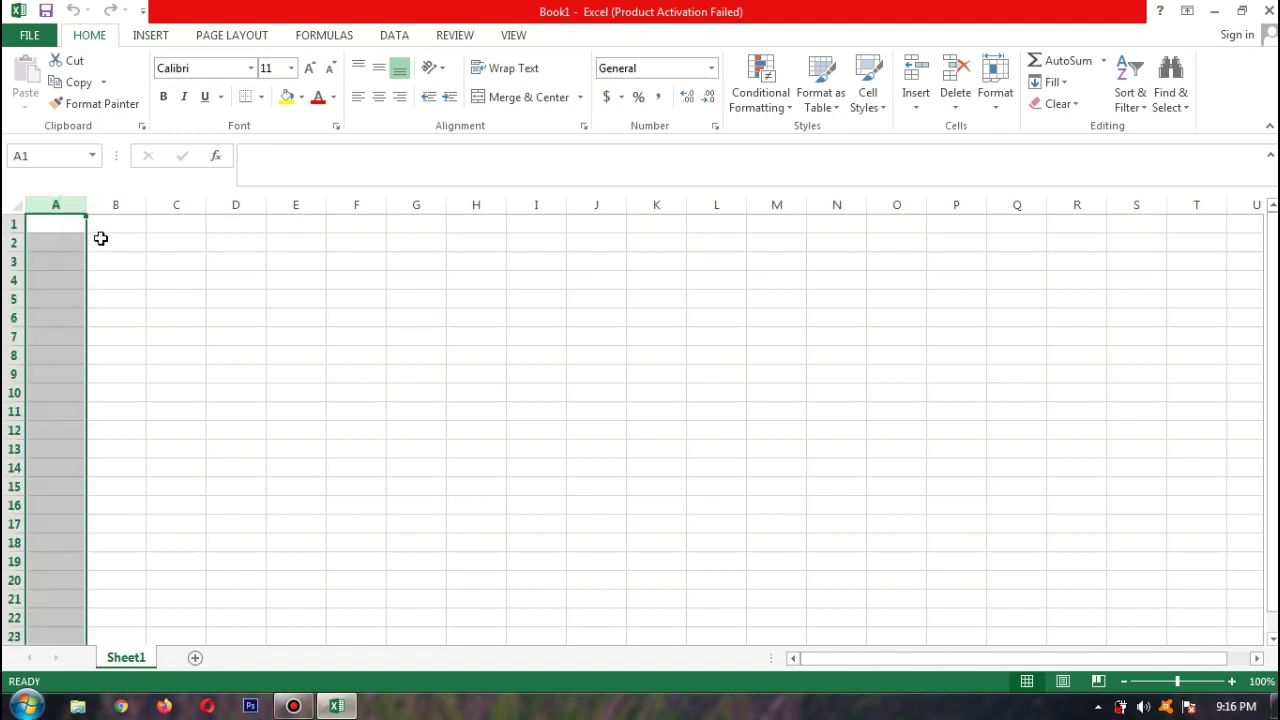
pyautogui.click(112, 204)
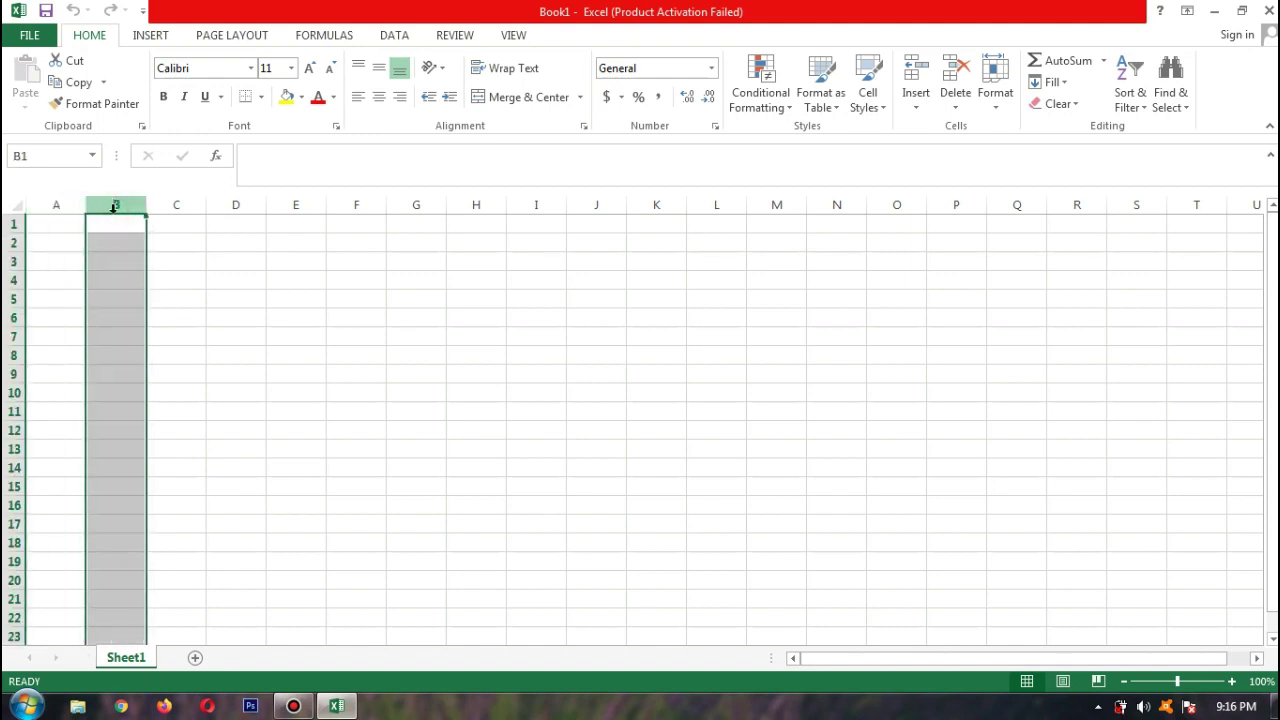
pyautogui.click(174, 202)
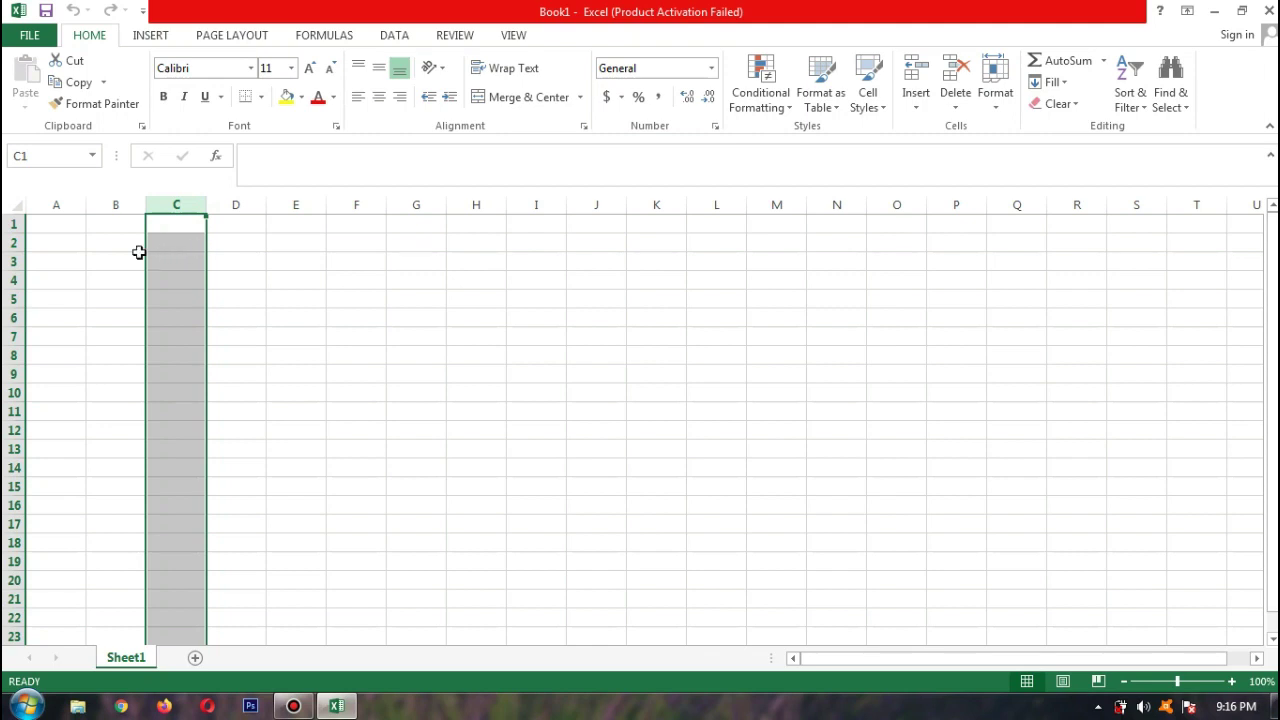
pyautogui.click(14, 224)
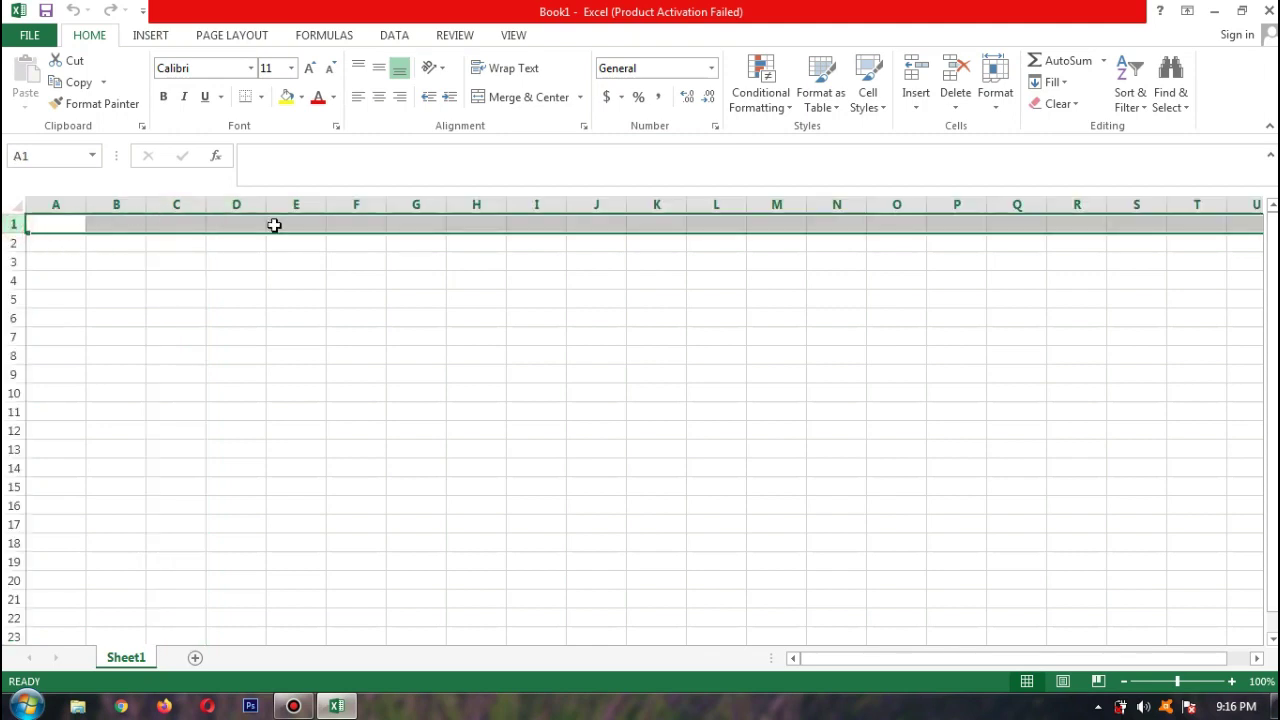
pyautogui.click(14, 243)
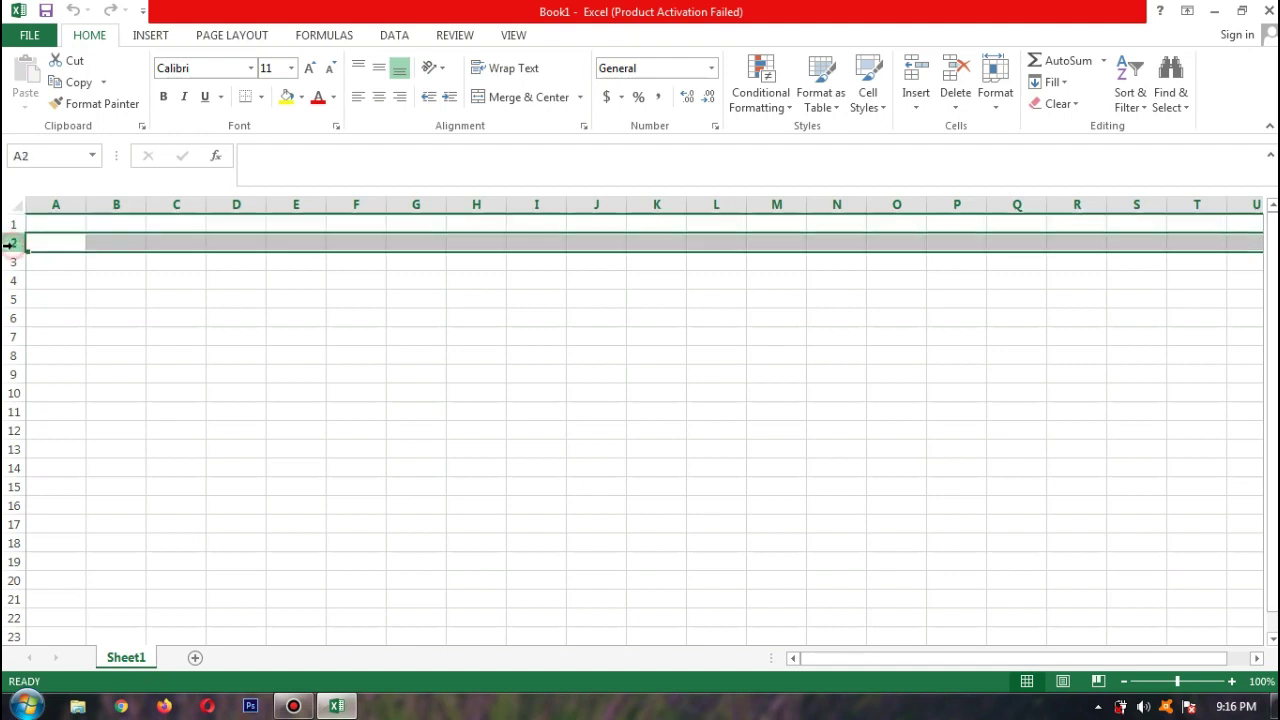
pyautogui.click(13, 261)
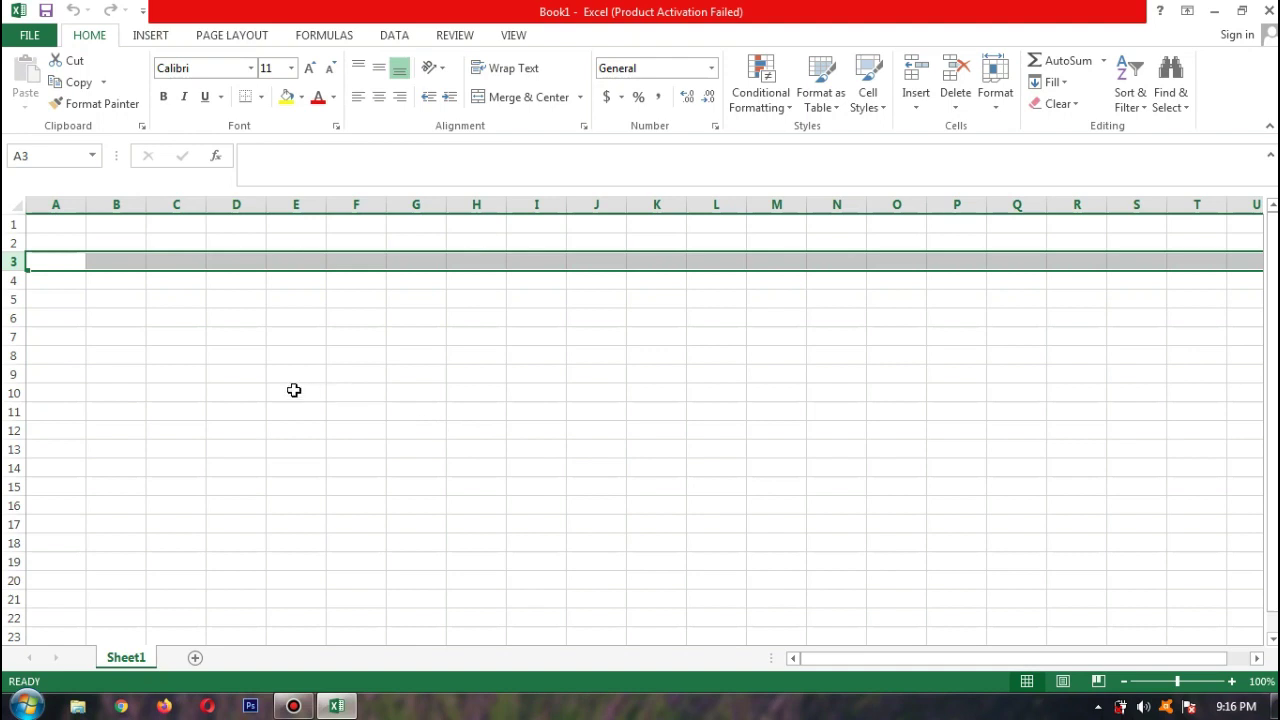
# Step: Enter the table title "HEWAN DI LINGKUNGAN RUMAH BERDASARKAN CARA BERKEMBANG BIAK" in cell A1
pyautogui.click(70, 222)
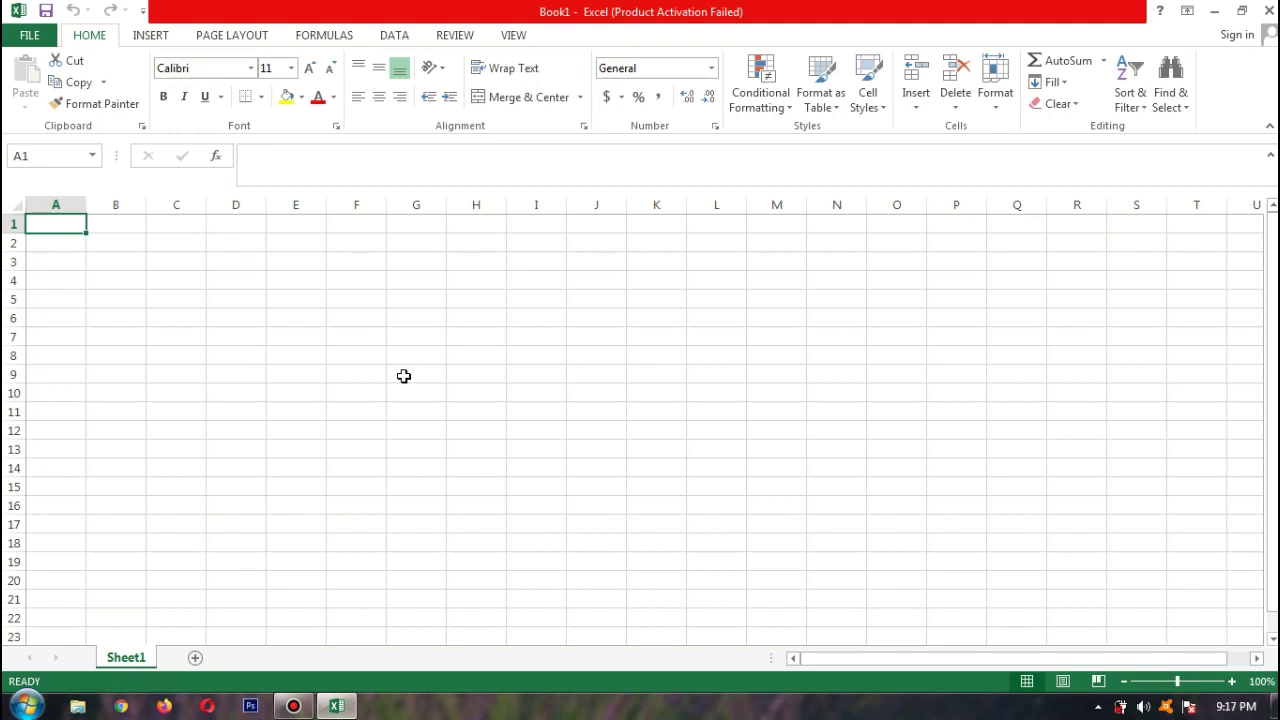
pyautogui.write('HEWA')
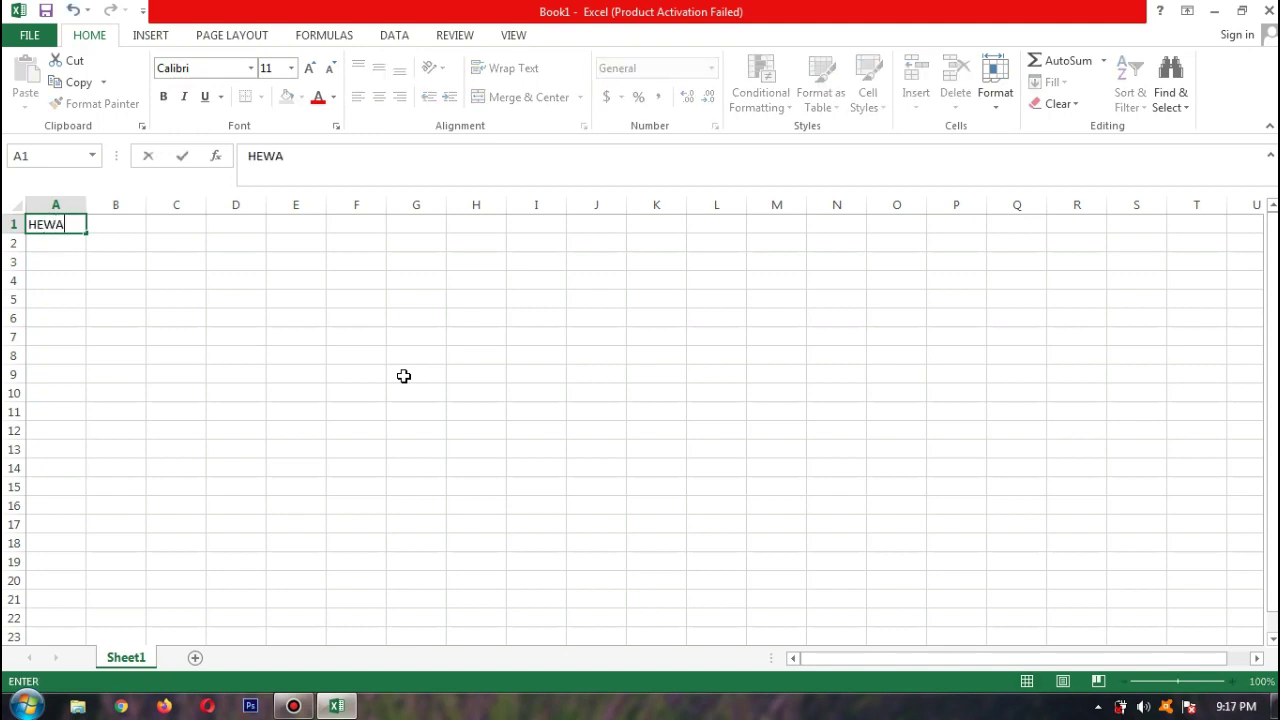
pyautogui.write('N DI LINGKUNG')
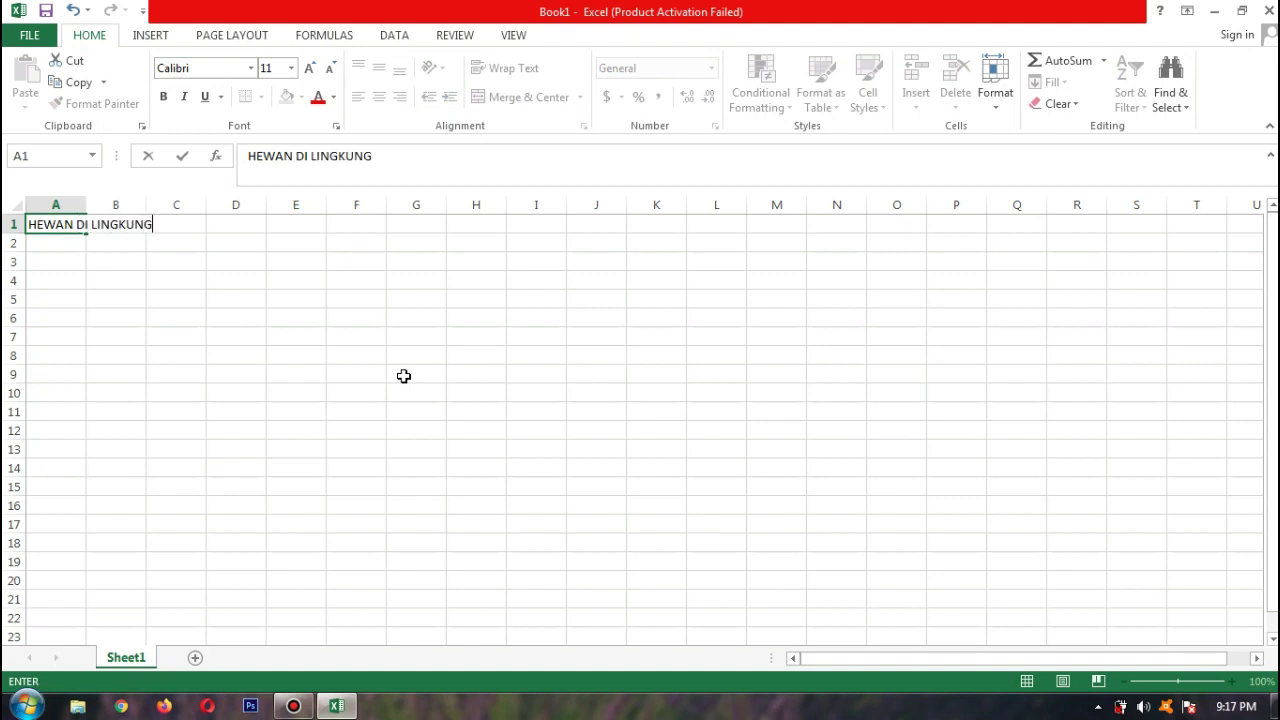
pyautogui.write('A')
pyautogui.write('N')
pyautogui.write(' RUMAH ')
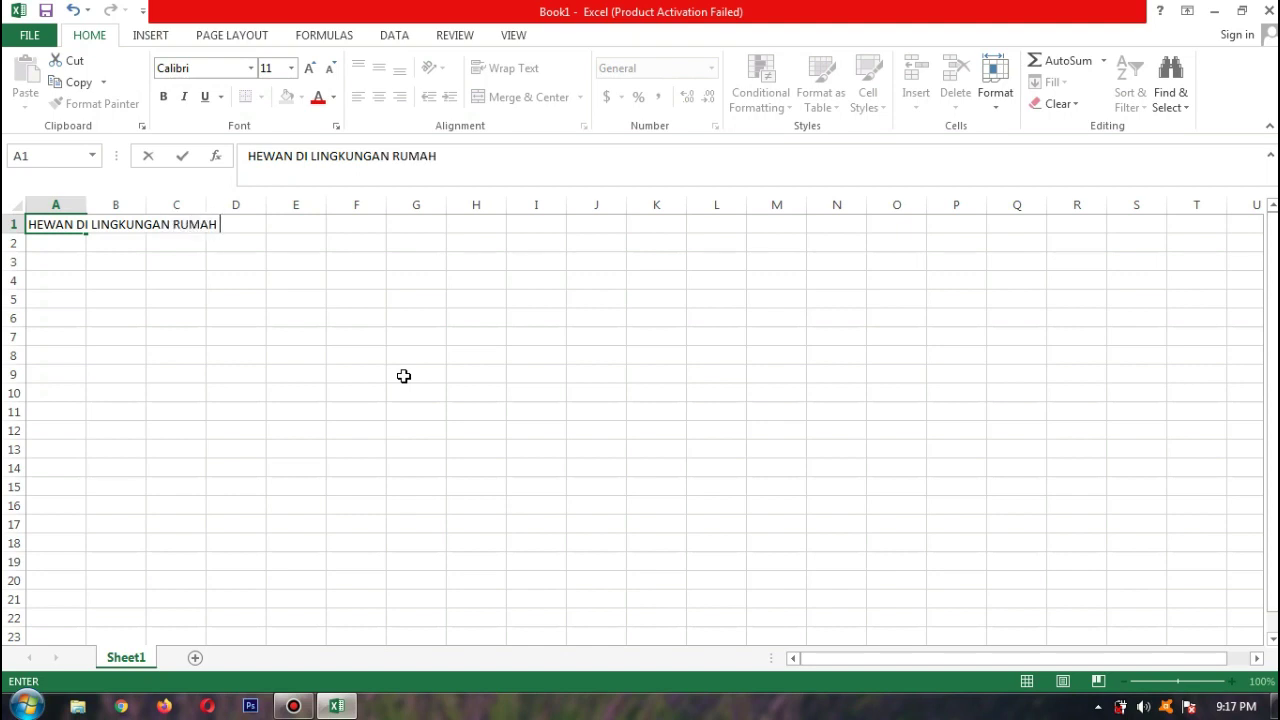
pyautogui.write('BERDASARKAN ')
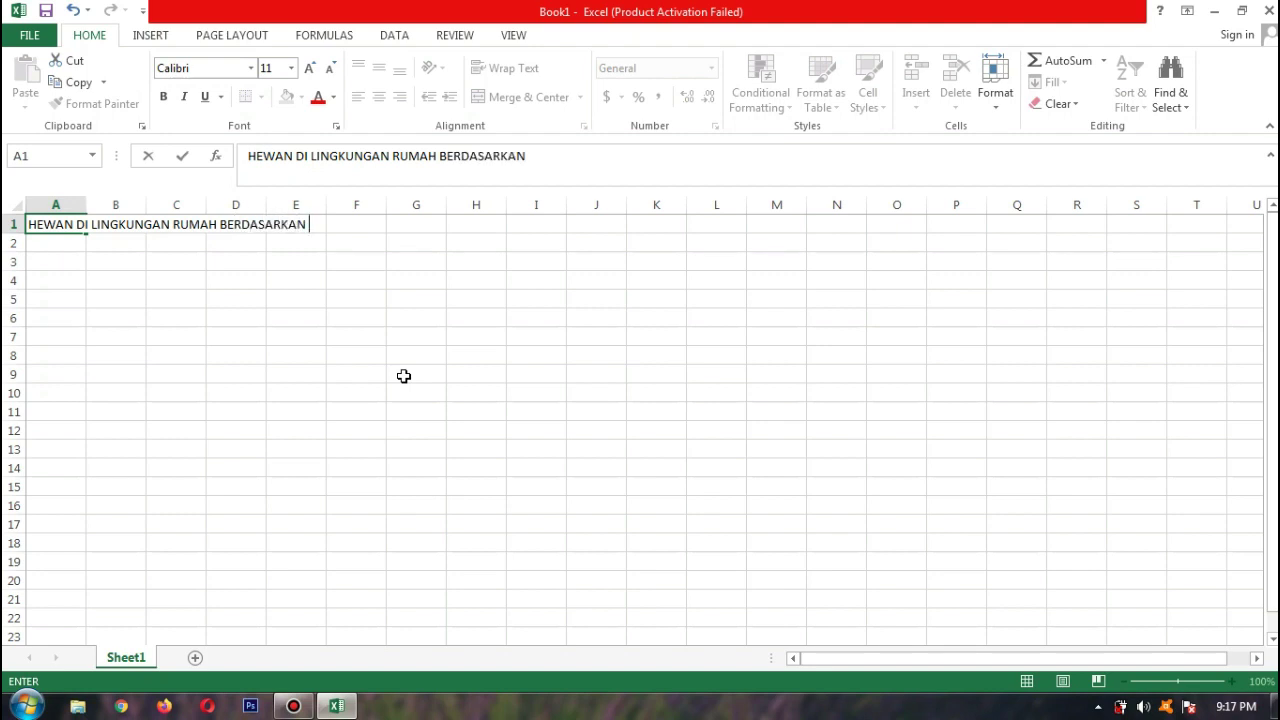
pyautogui.write('CARA BERKE')
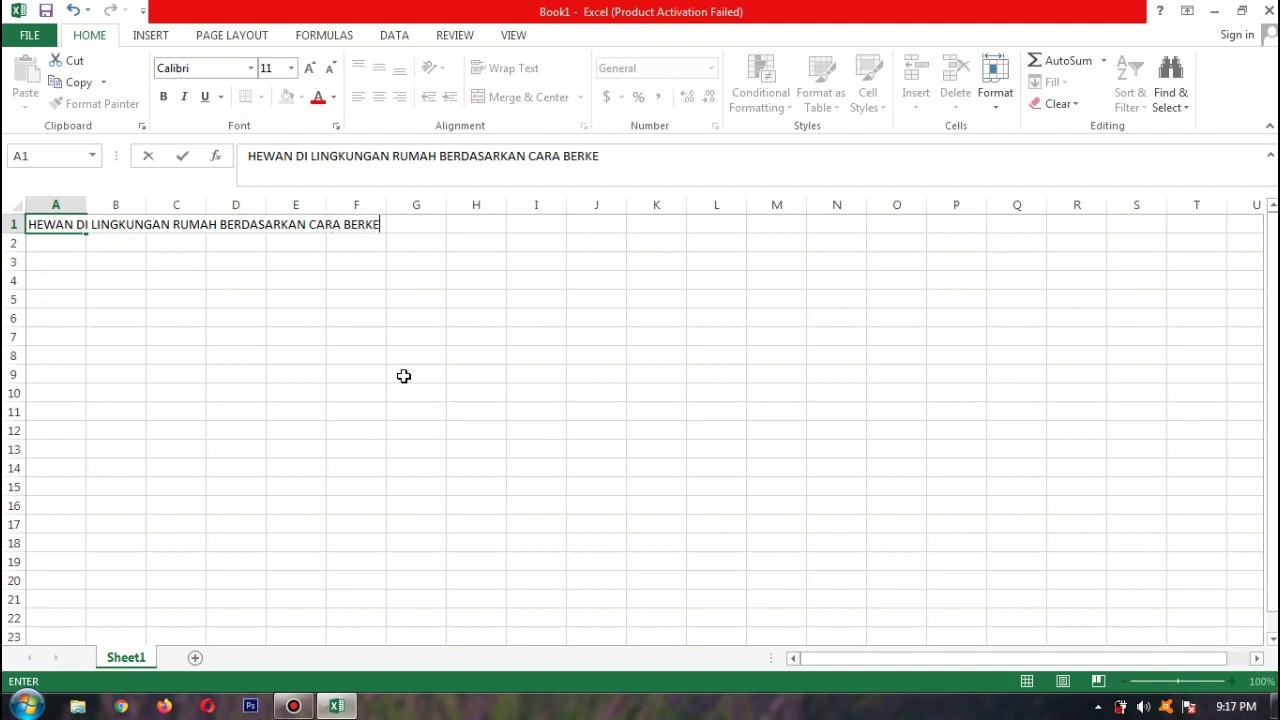
pyautogui.write('MBANG ')
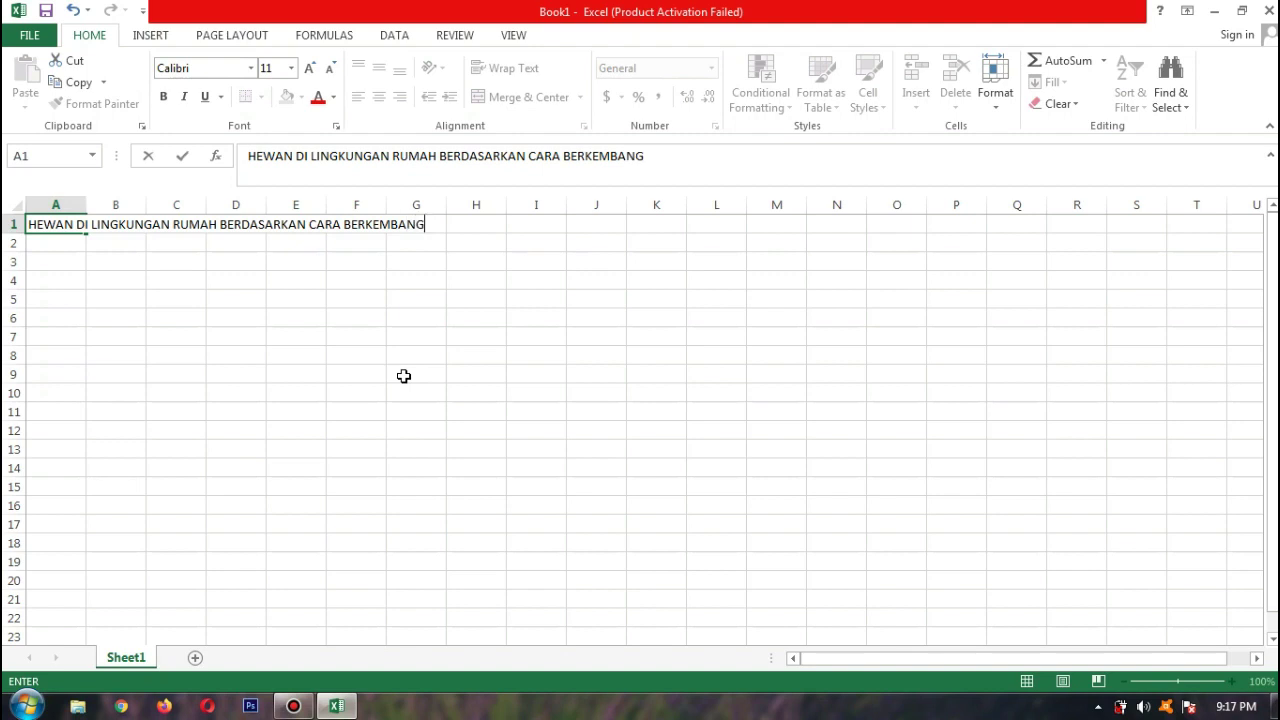
pyautogui.write('BIAK')
pyautogui.press('Return')
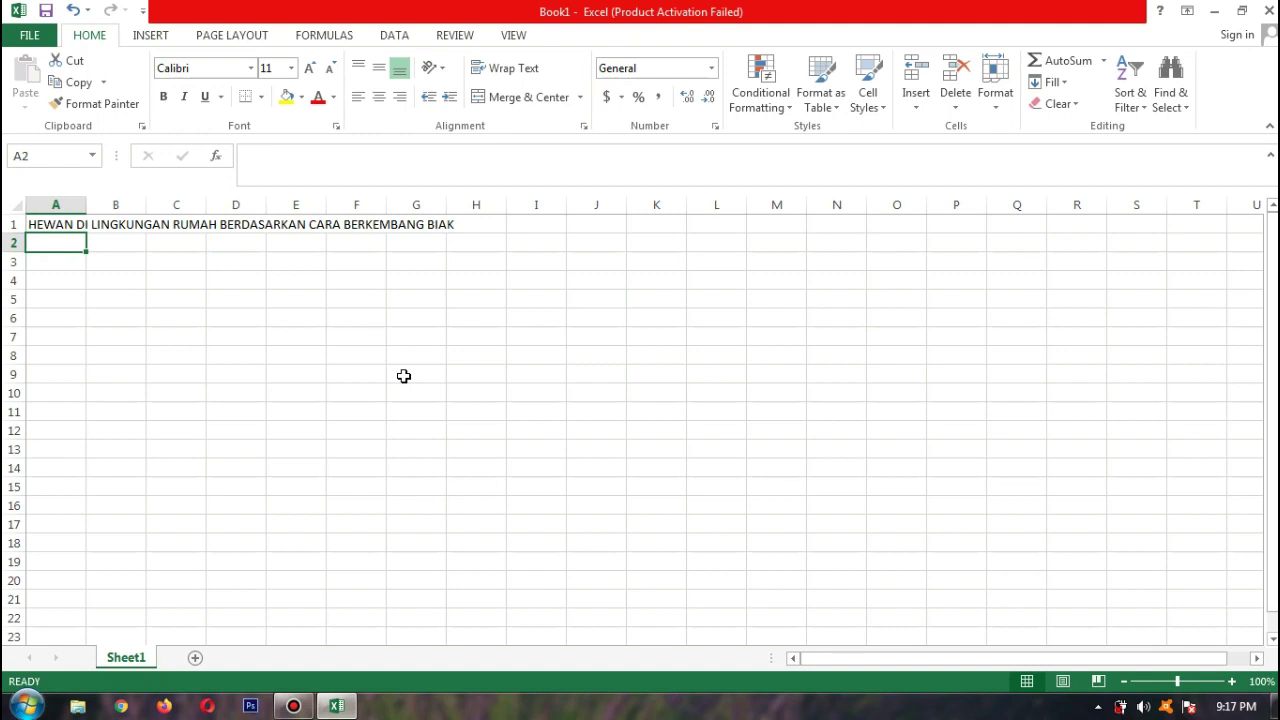
# Step: Fill cells A2 to C2 with the column headings "Cara Berkembang Biak", "Nama Hewan" and "Gambar"
pyautogui.write('Cara ')
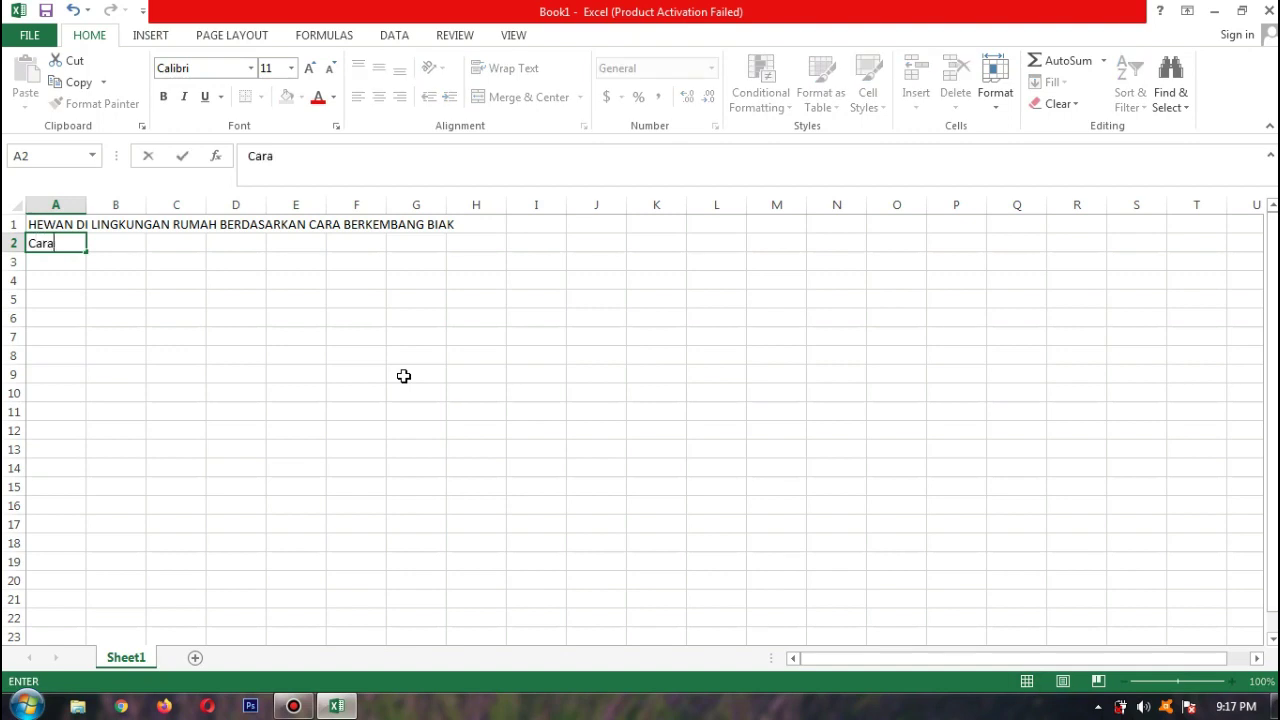
pyautogui.write('Berkembang ')
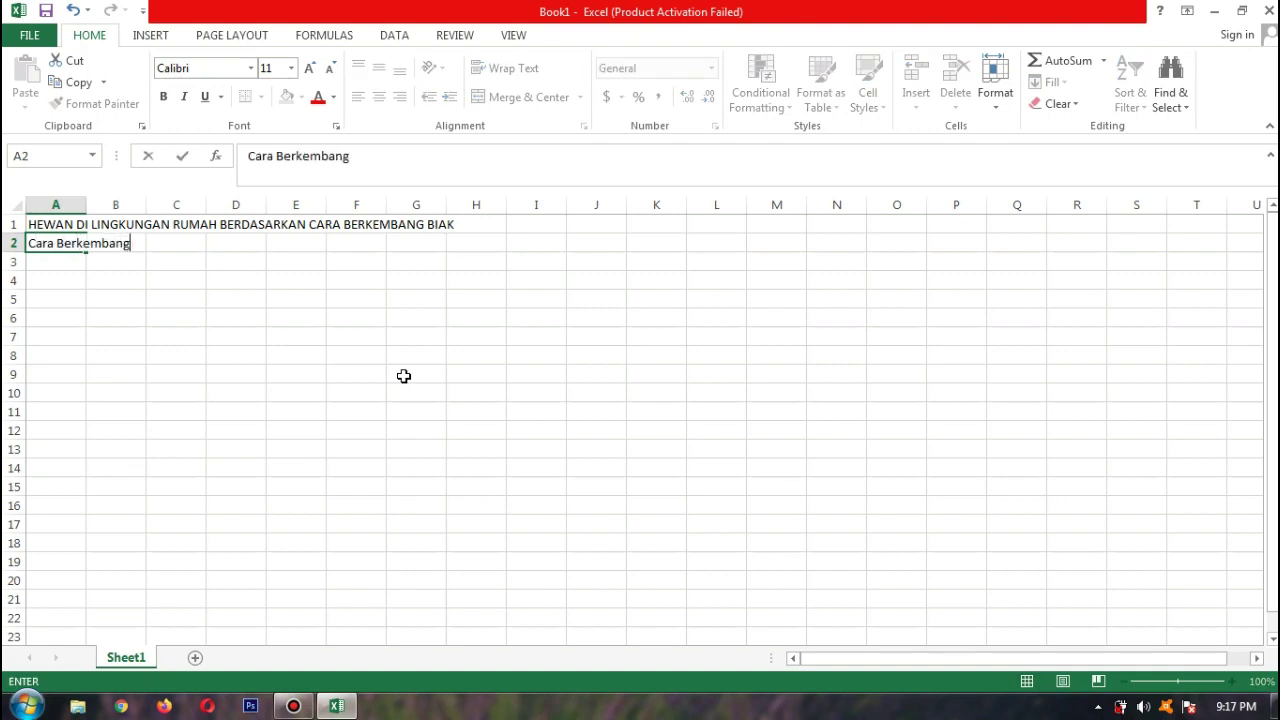
pyautogui.write('Biak')
pyautogui.press('Tab')
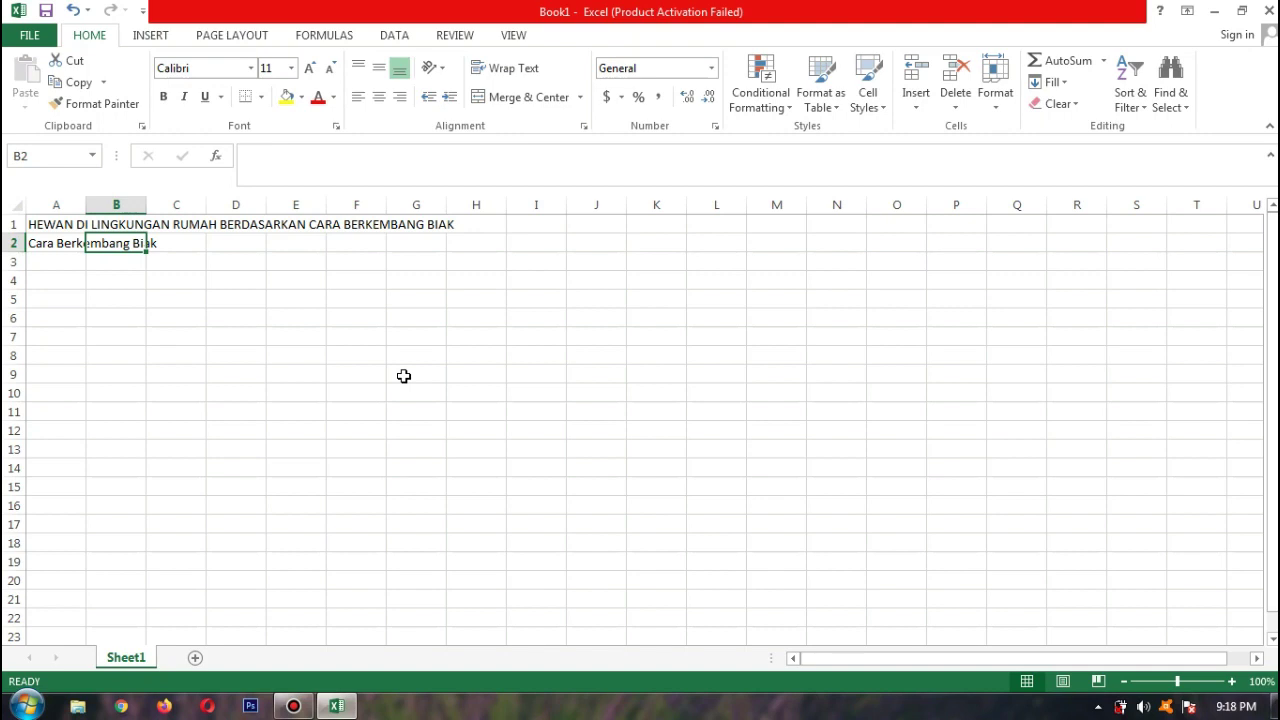
pyautogui.write('Nama')
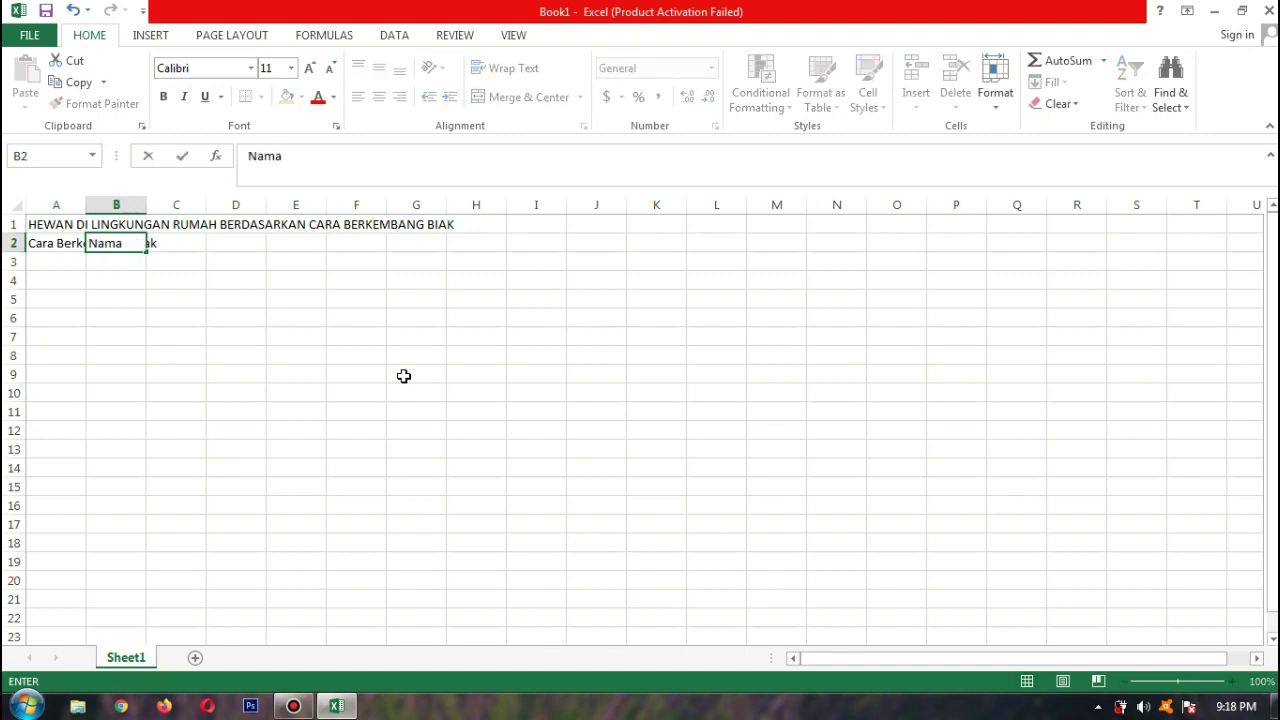
pyautogui.write(' Hewan')
pyautogui.press('Tab')
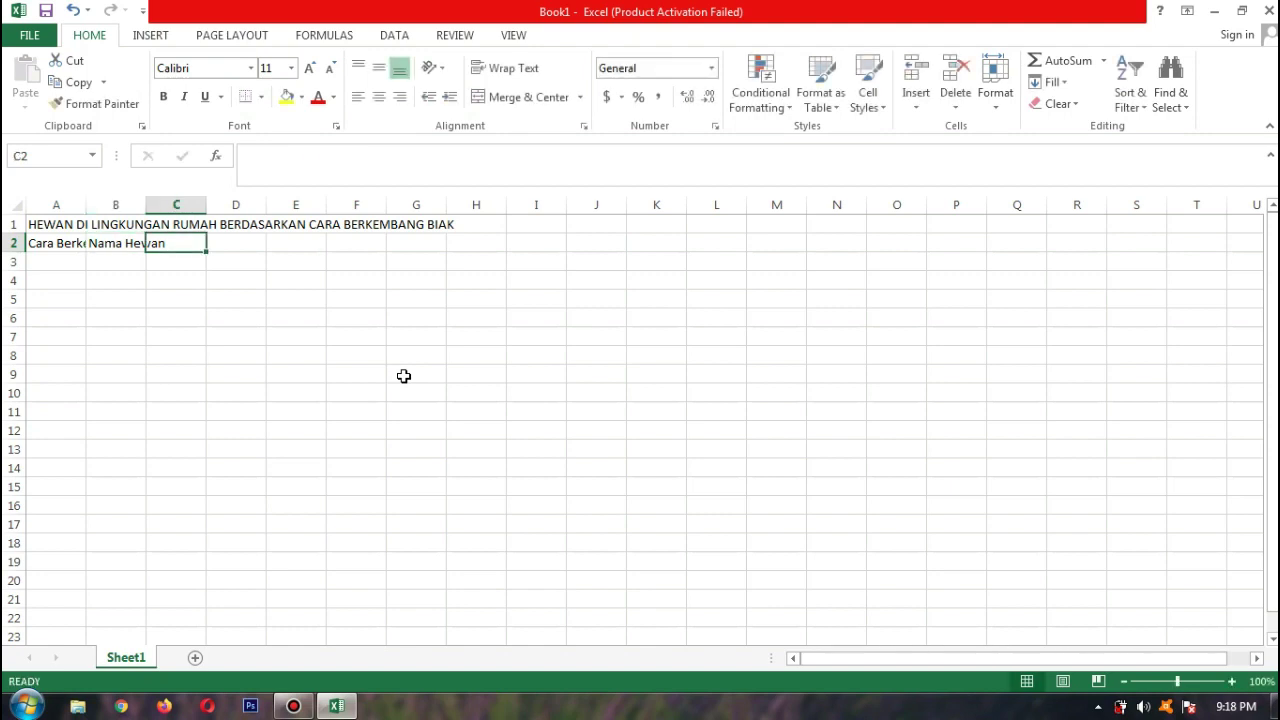
pyautogui.write('Gambar')
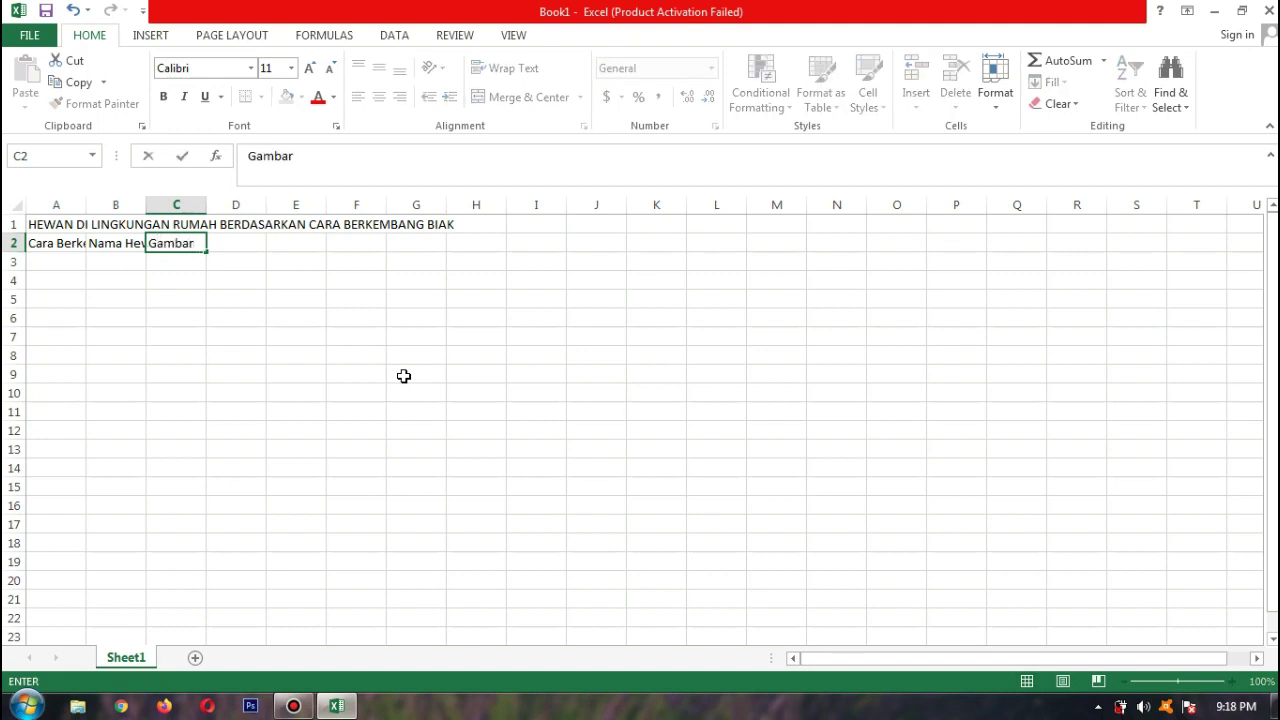
pyautogui.press('Return')
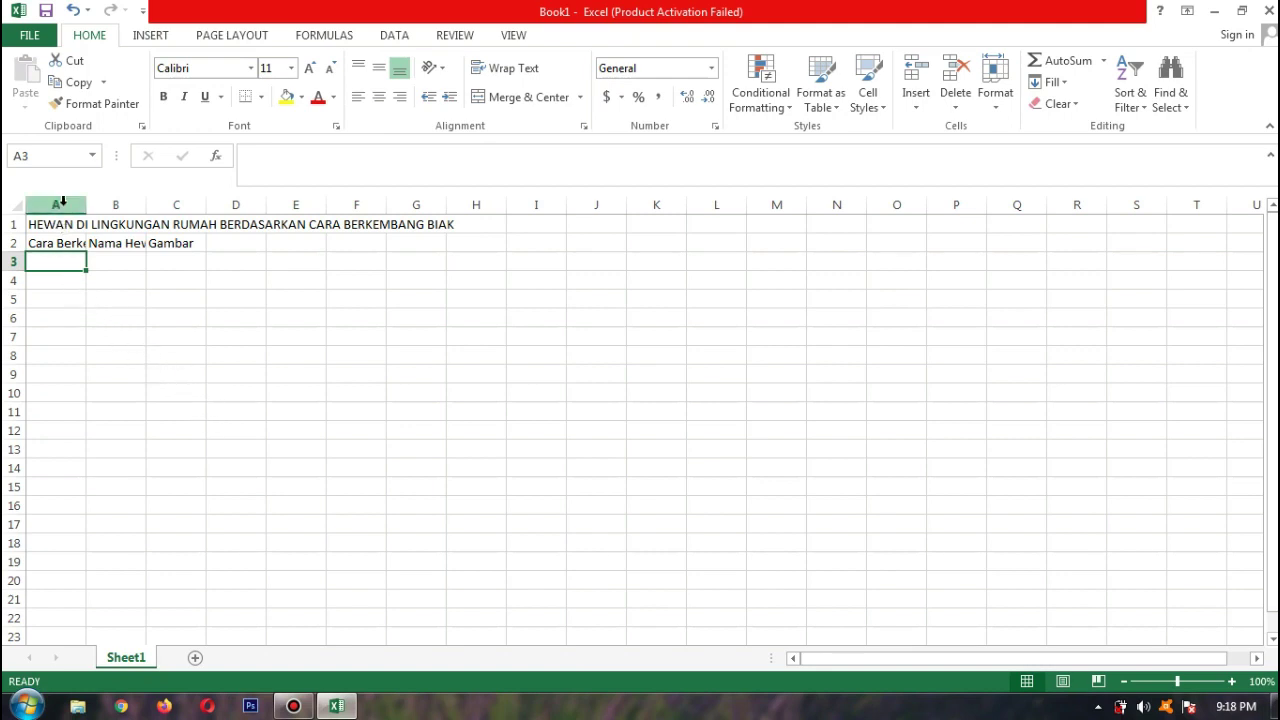
# Step: Set the width of columns A to C to 25
pyautogui.moveTo(62, 201); pyautogui.dragTo(195, 197)
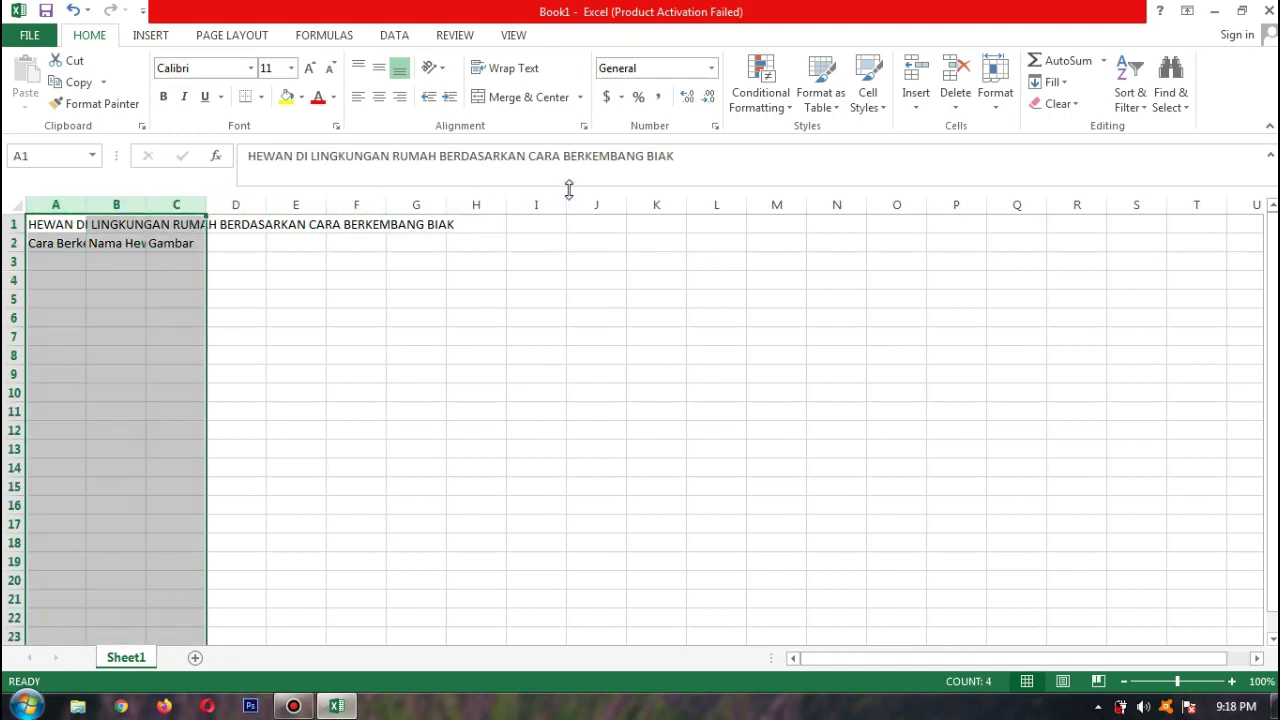
pyautogui.click(993, 105)
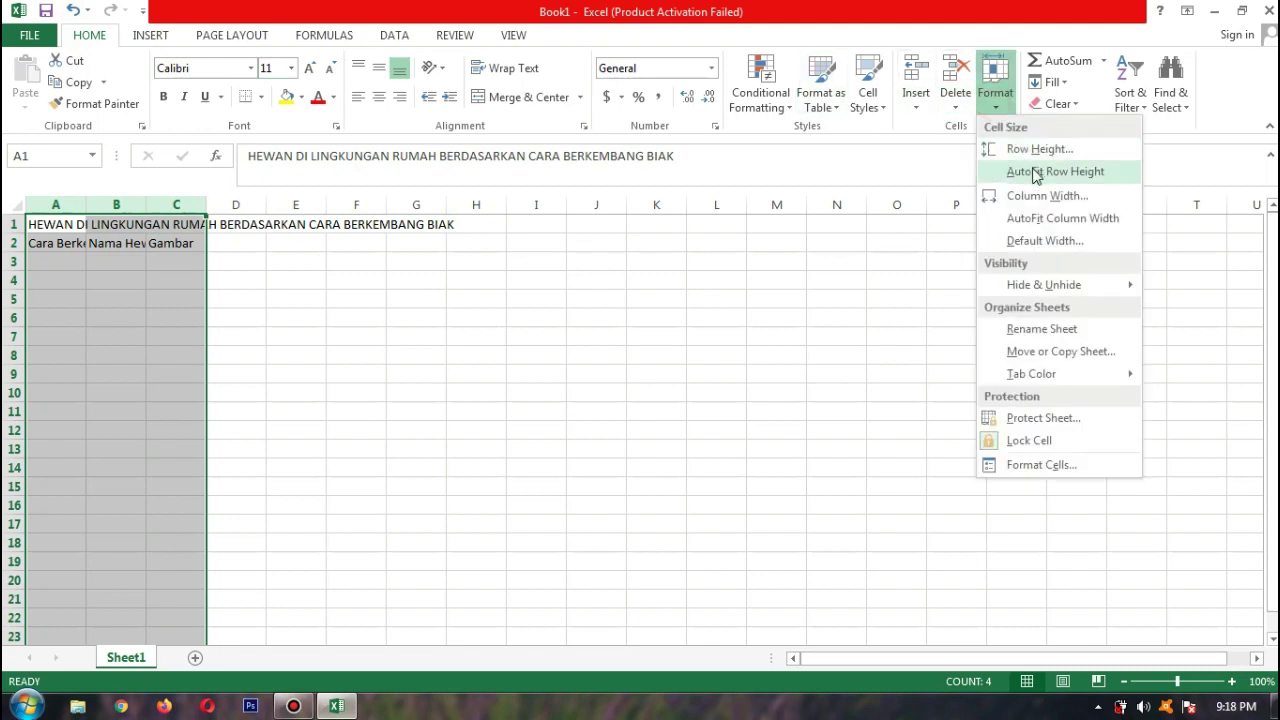
pyautogui.click(1045, 197)
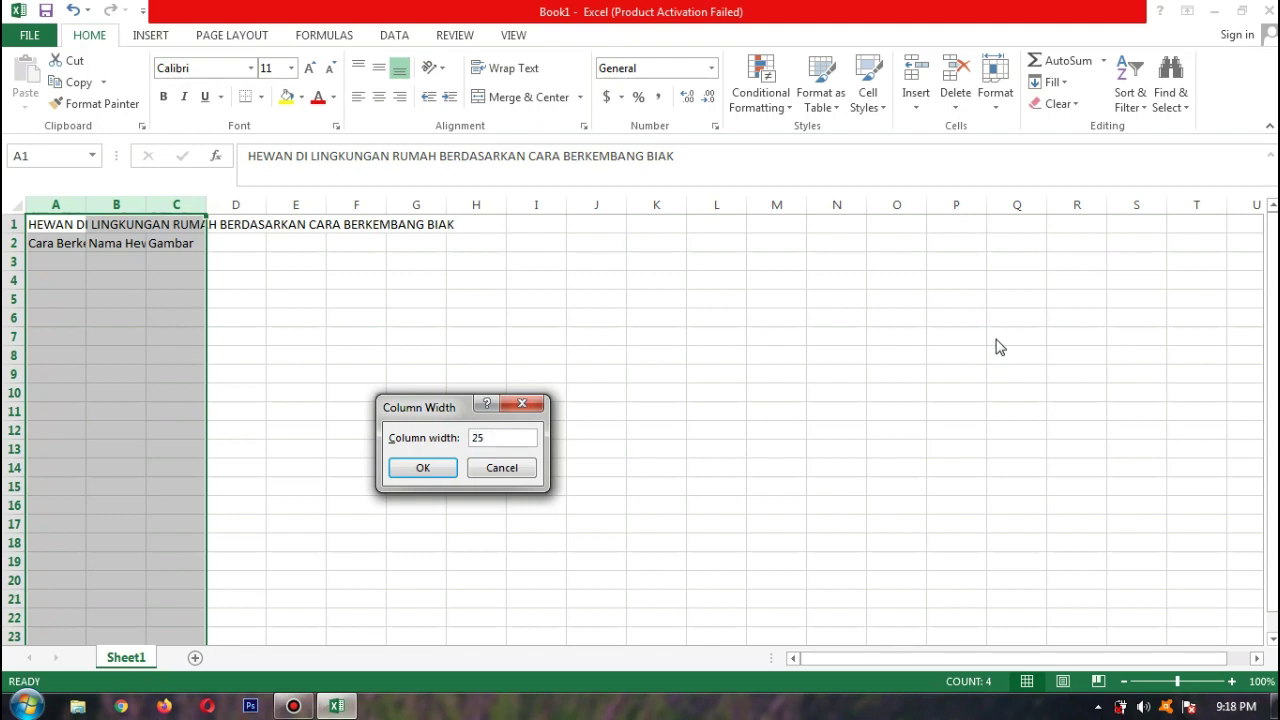
pyautogui.click(425, 472)
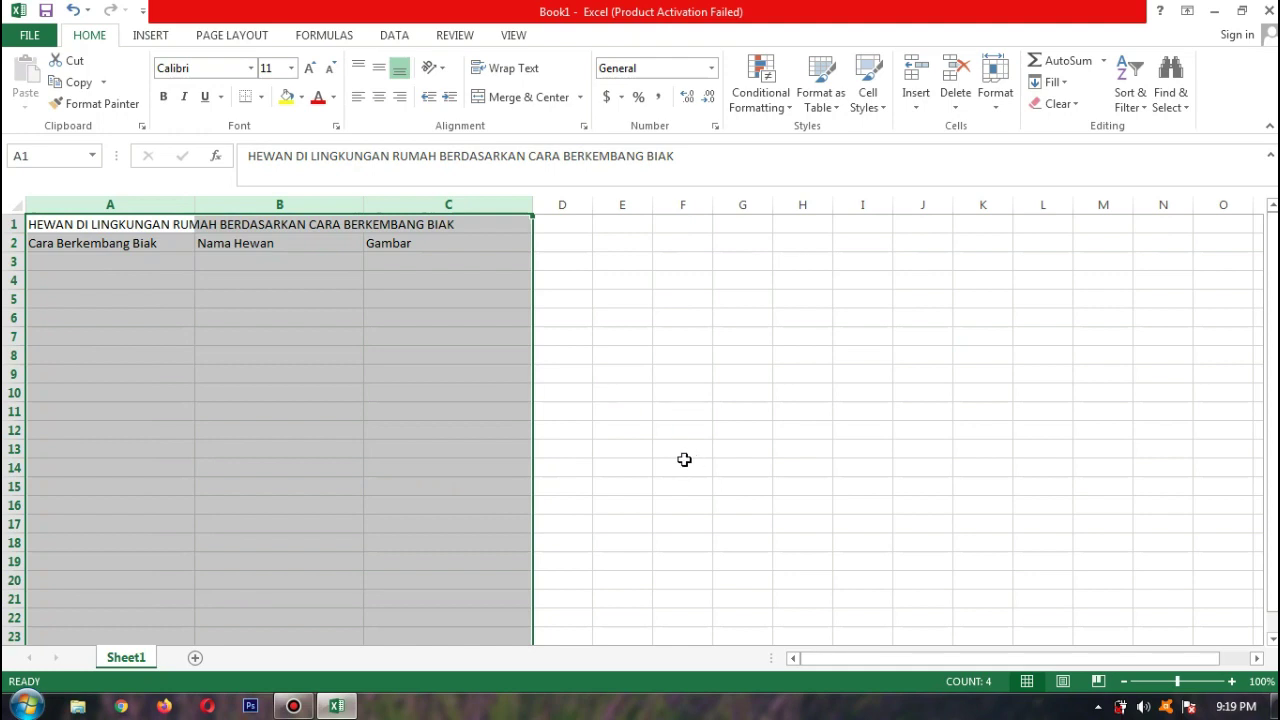
# Step: Set the height of rows 3 to 6 to 55
pyautogui.moveTo(15, 255); pyautogui.dragTo(25, 342)
pyautogui.click(20, 259)
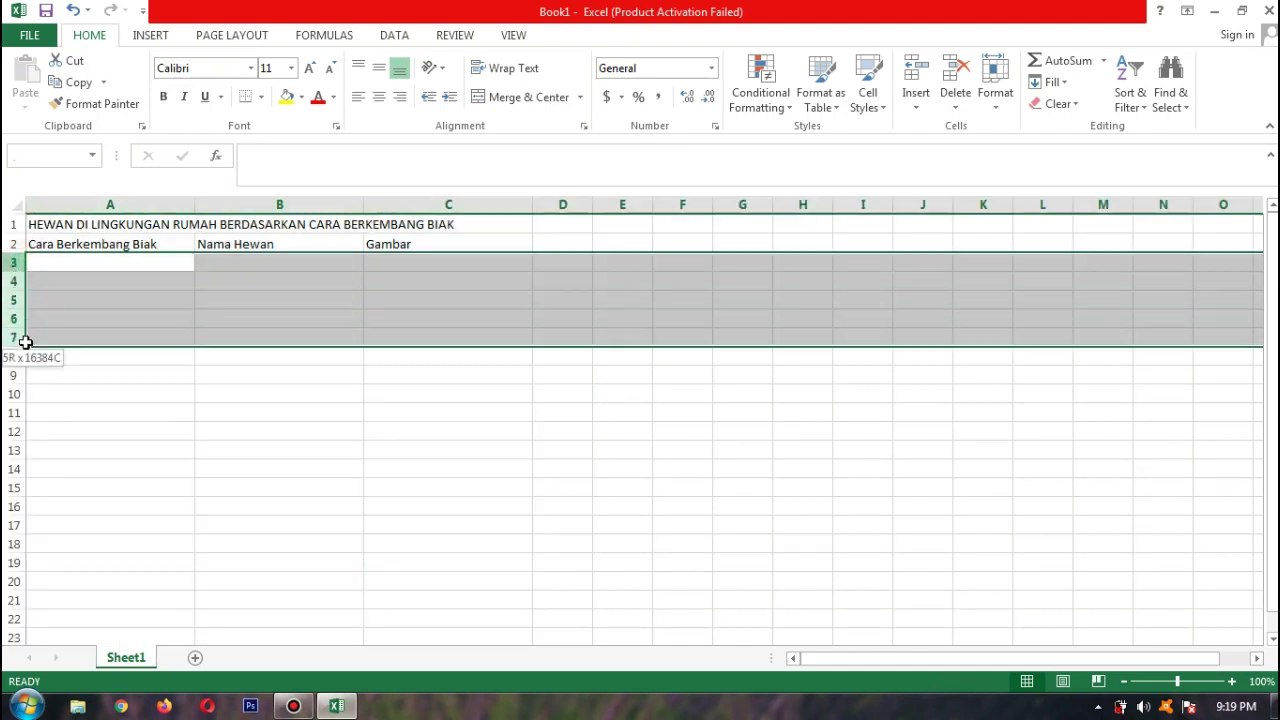
pyautogui.moveTo(25, 342); pyautogui.dragTo(16, 322)
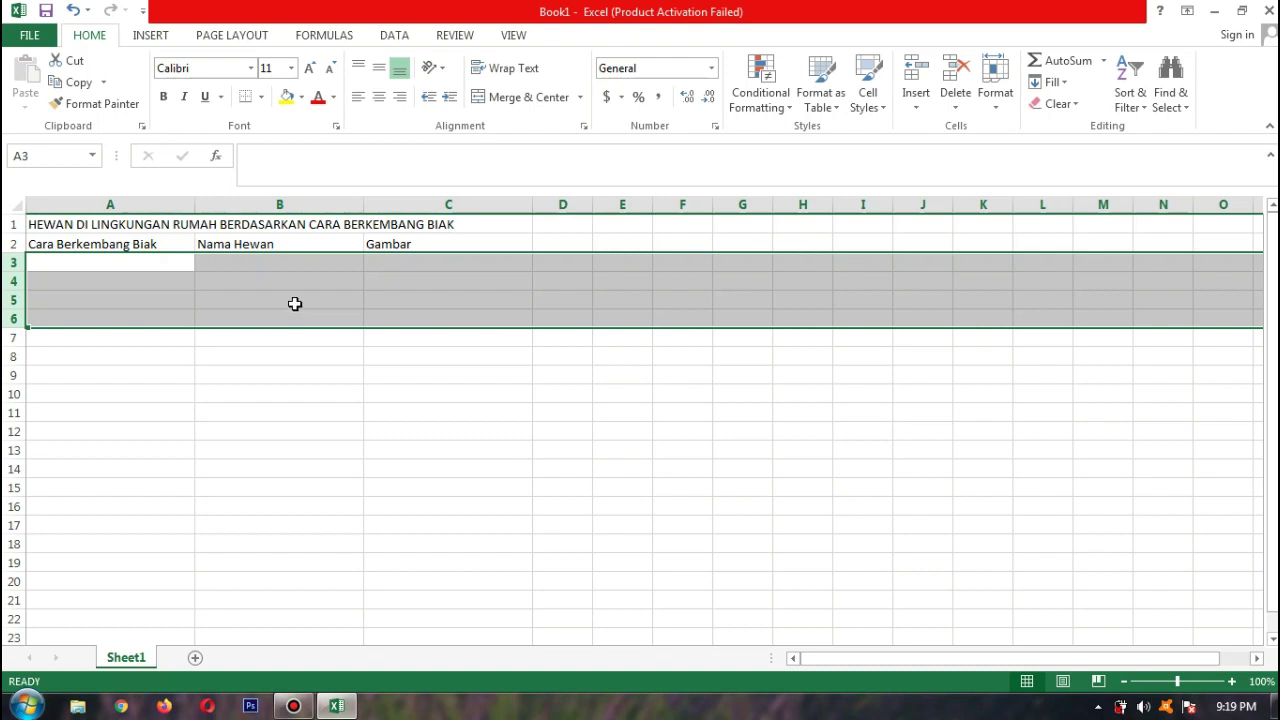
pyautogui.click(996, 112)
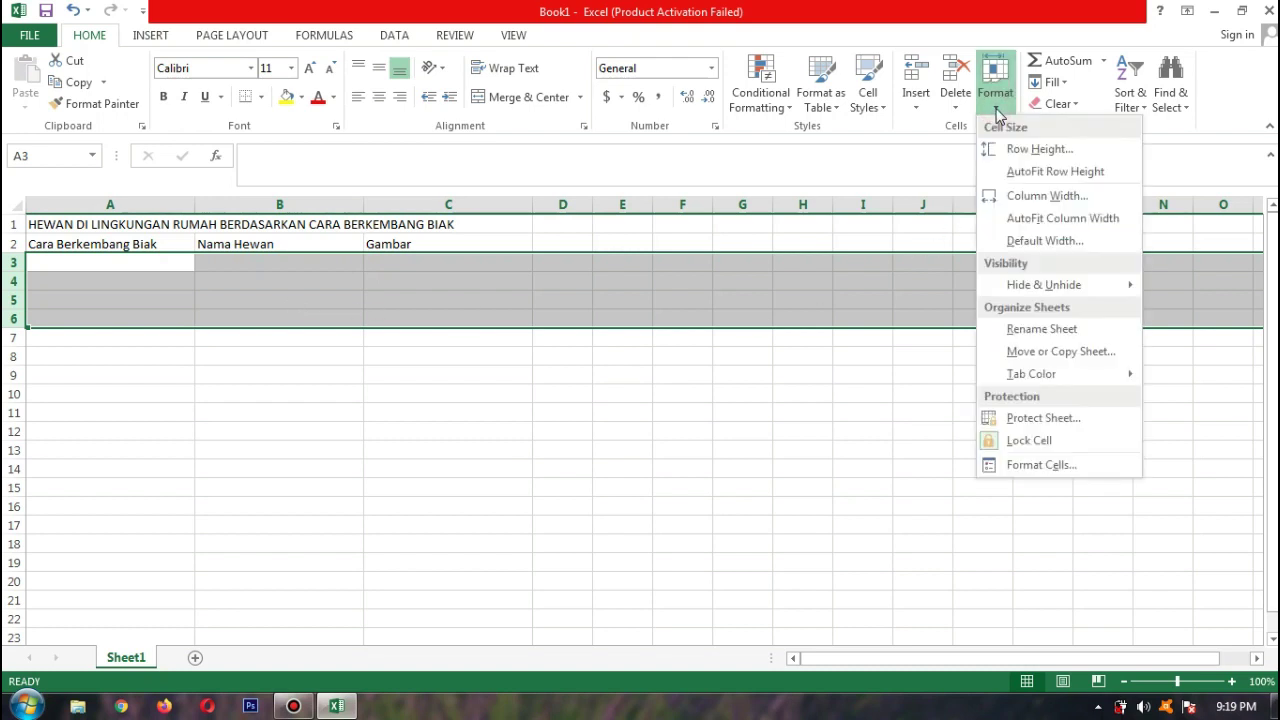
pyautogui.click(1038, 148)
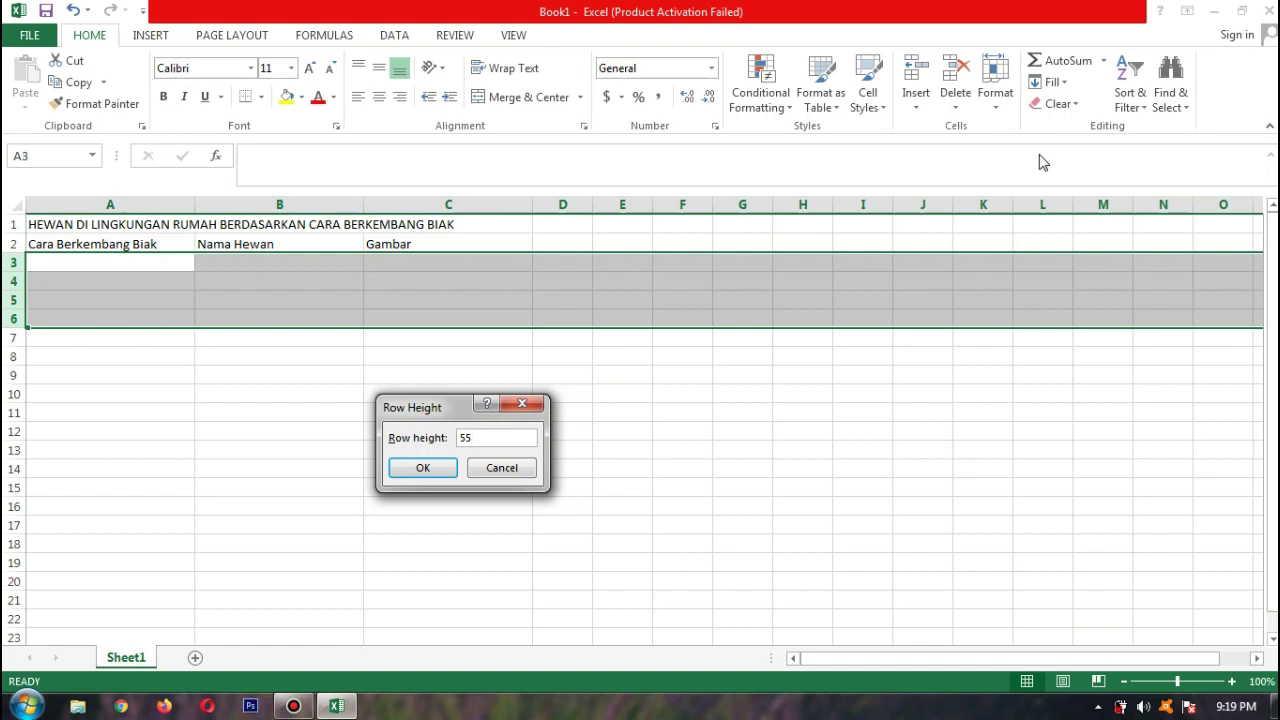
pyautogui.click(421, 467)
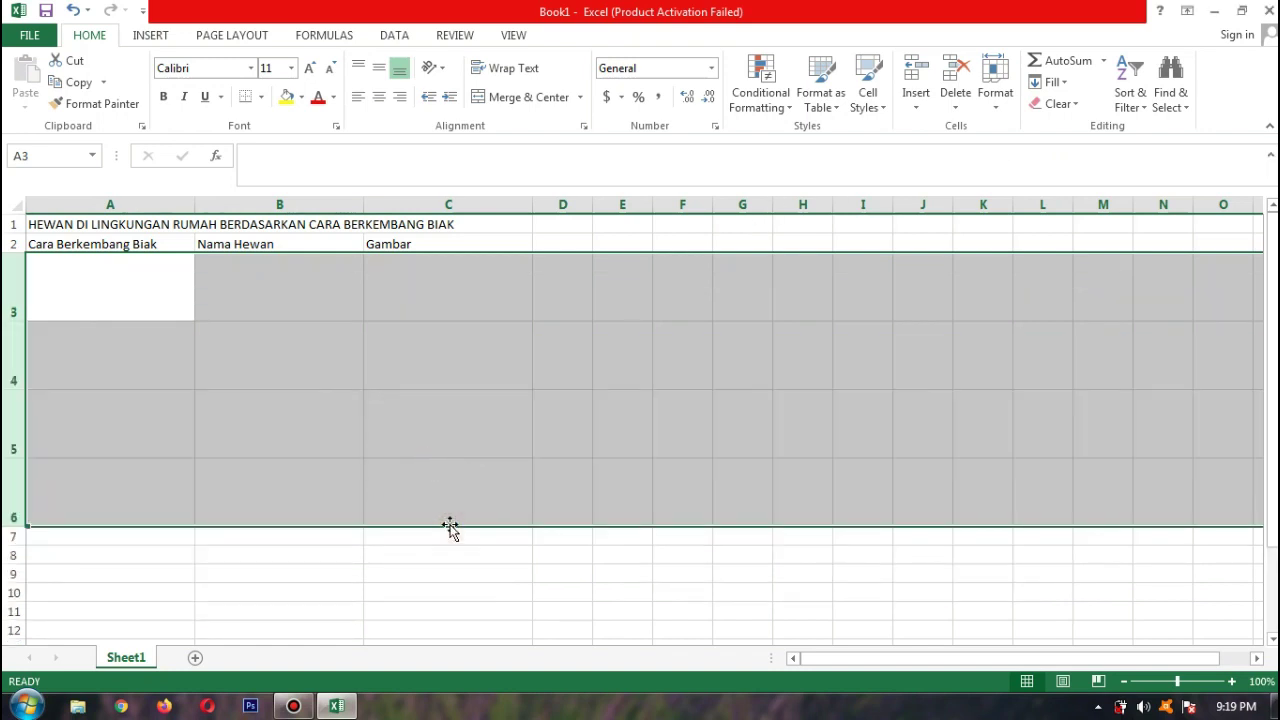
pyautogui.click(451, 497)
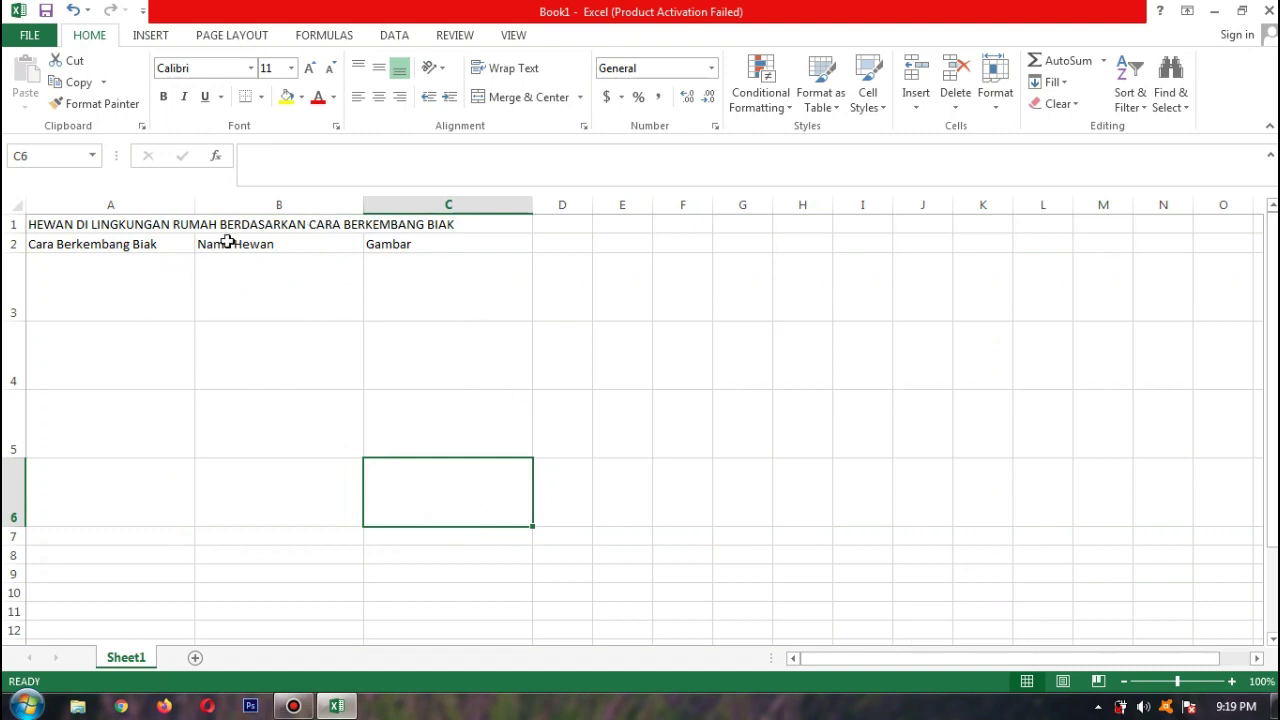
# Step: Open the detailed border settings for cells A1 to C6 and choose a double line style in standard red
pyautogui.moveTo(43, 224)
pyautogui.mouseDown()
pyautogui.moveTo(434, 226)
pyautogui.moveTo(505, 480)
pyautogui.mouseUp()
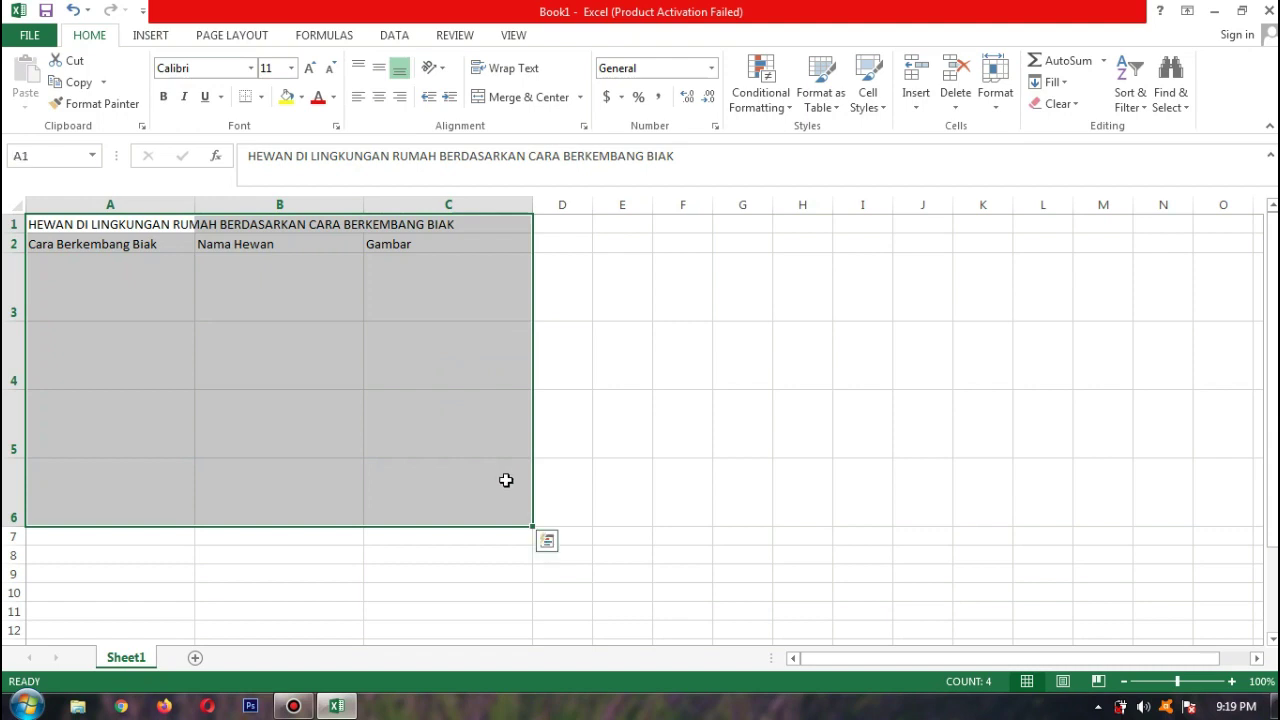
pyautogui.click(261, 98)
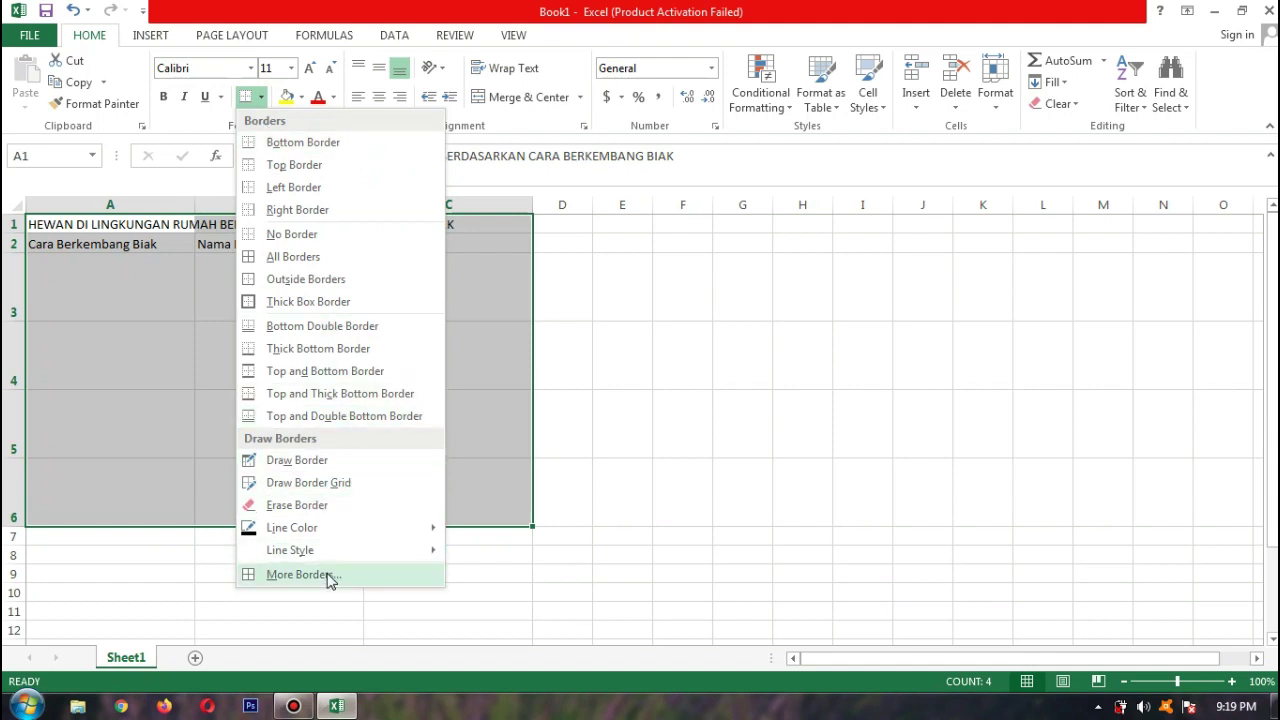
pyautogui.click(330, 578)
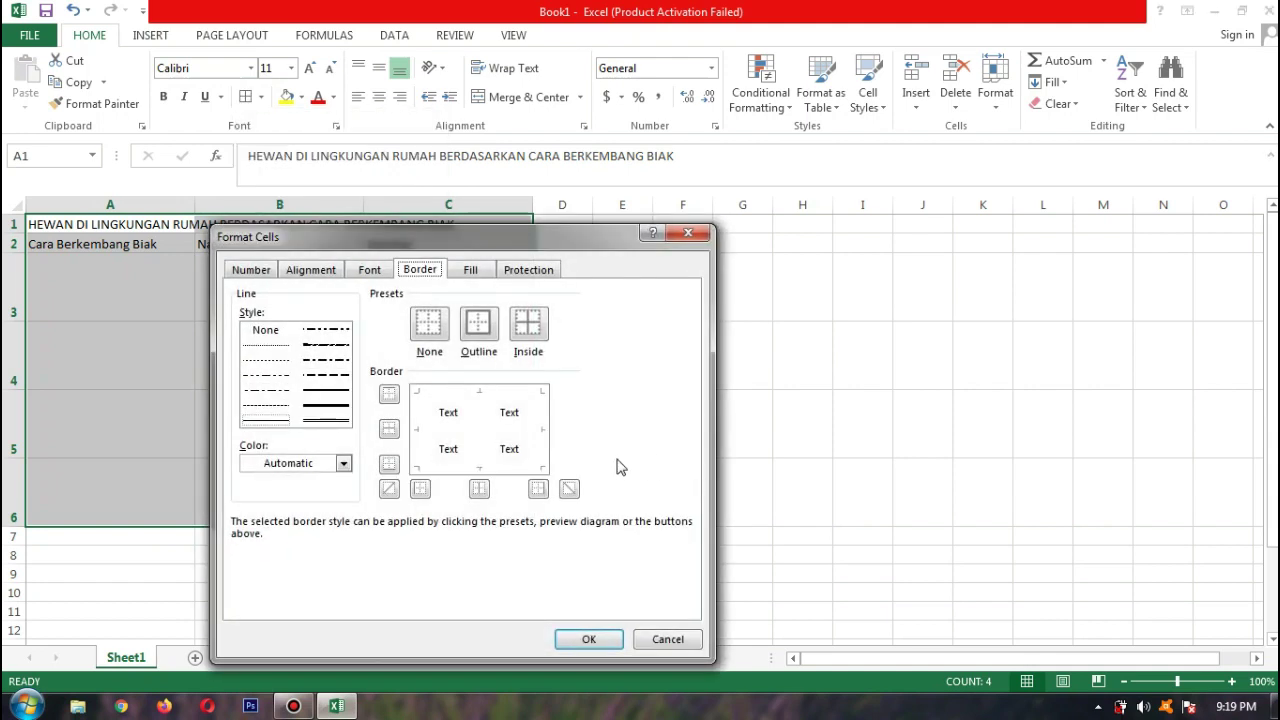
pyautogui.click(327, 421)
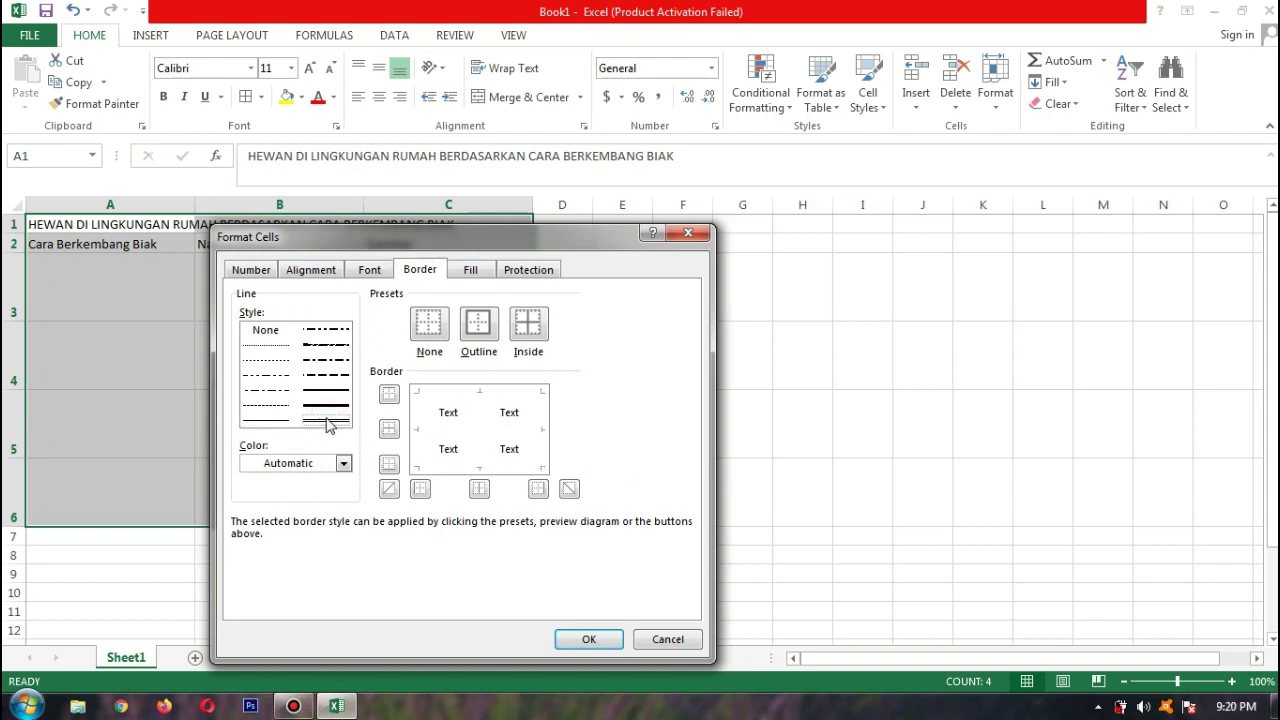
pyautogui.click(328, 424)
pyautogui.click(343, 463)
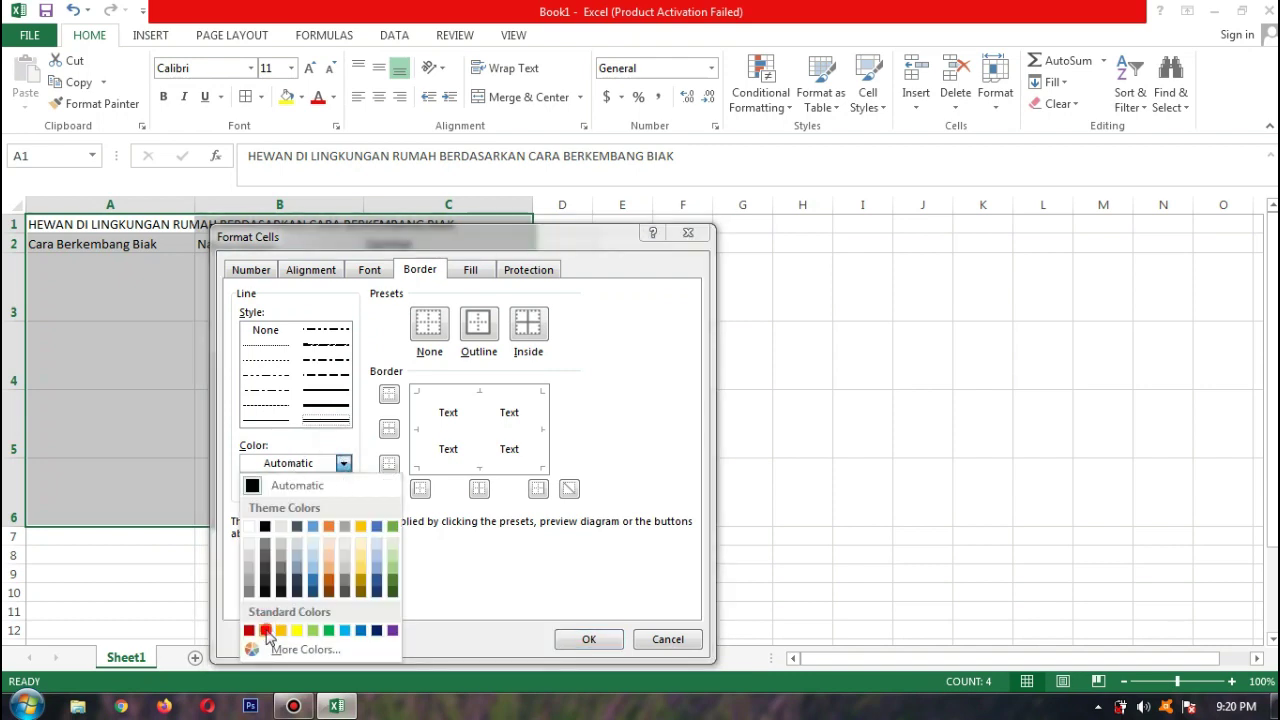
pyautogui.click(265, 630)
# Step: Apply the red double line to all four outer edges and both inner dividers of A1 to C6
pyautogui.click(421, 407)
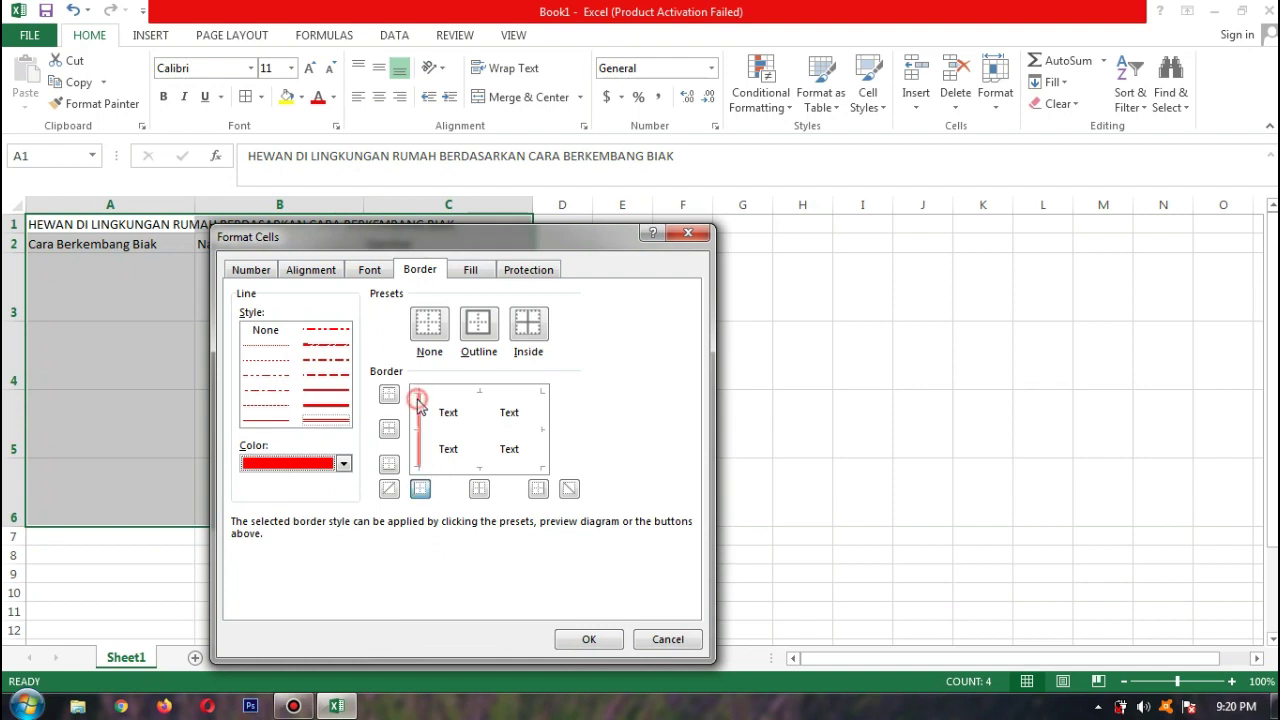
pyautogui.click(470, 398)
pyautogui.click(536, 419)
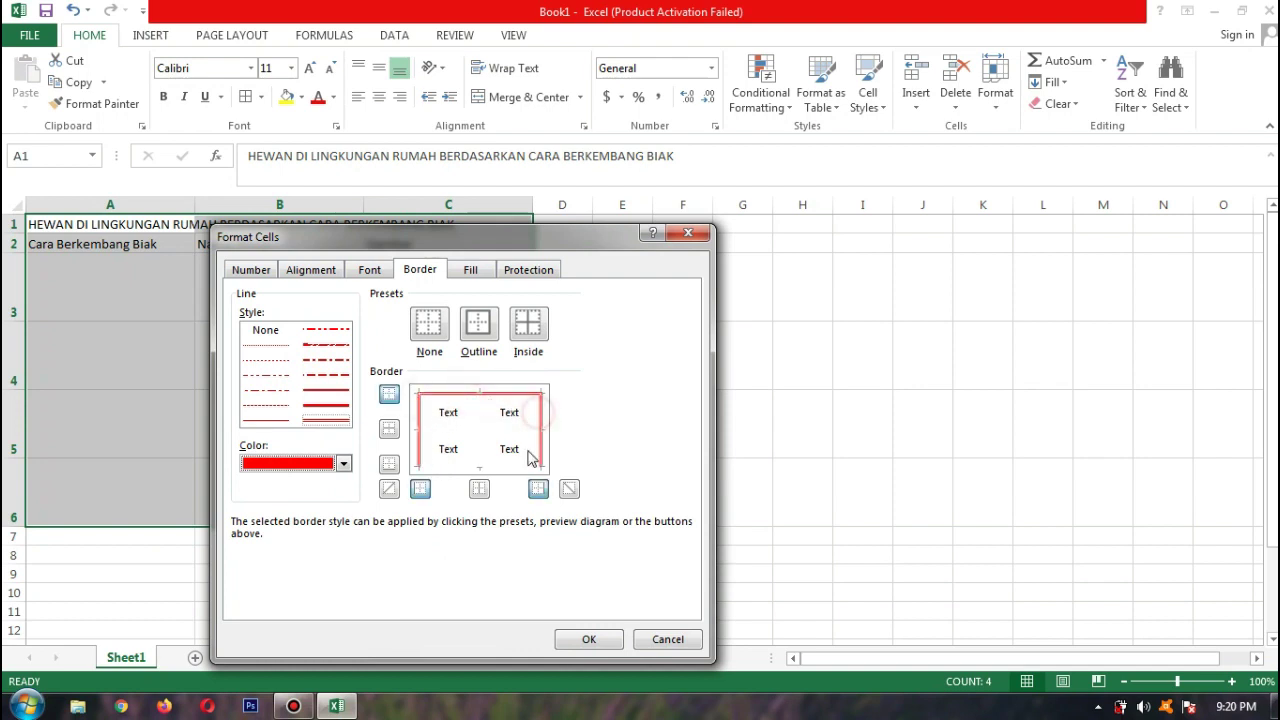
pyautogui.click(480, 466)
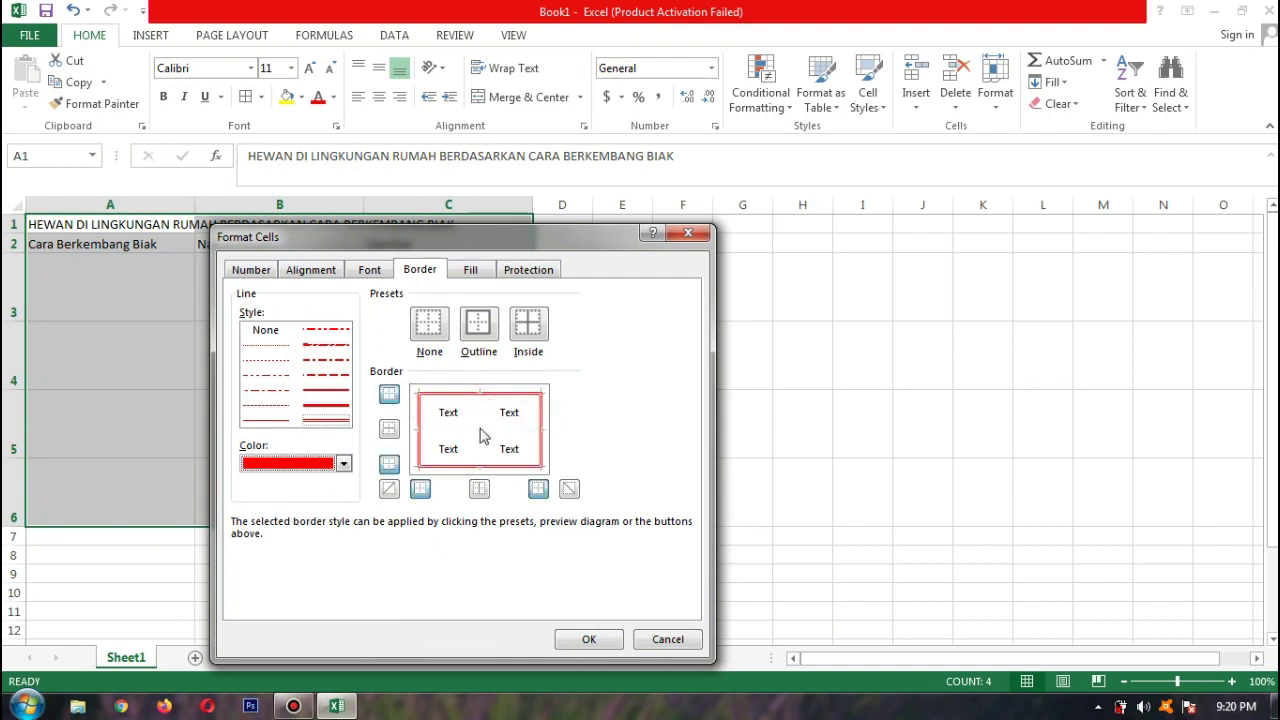
pyautogui.click(479, 440)
pyautogui.click(465, 431)
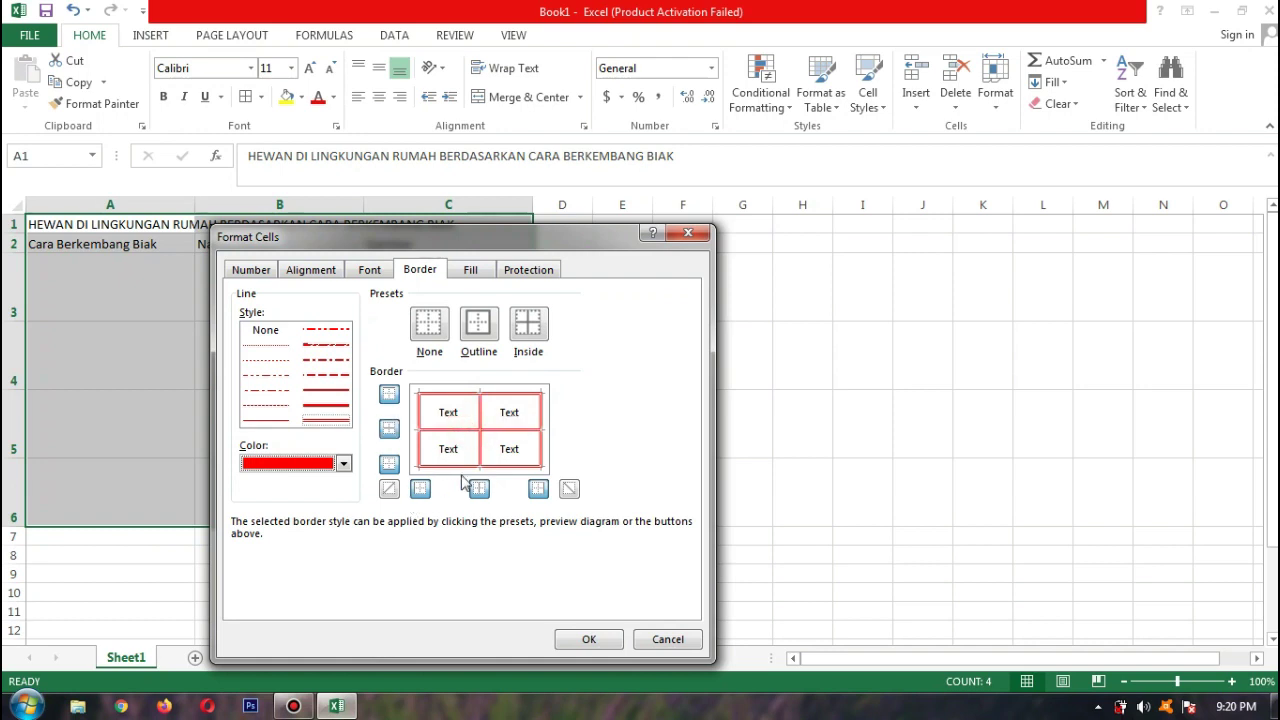
pyautogui.click(586, 638)
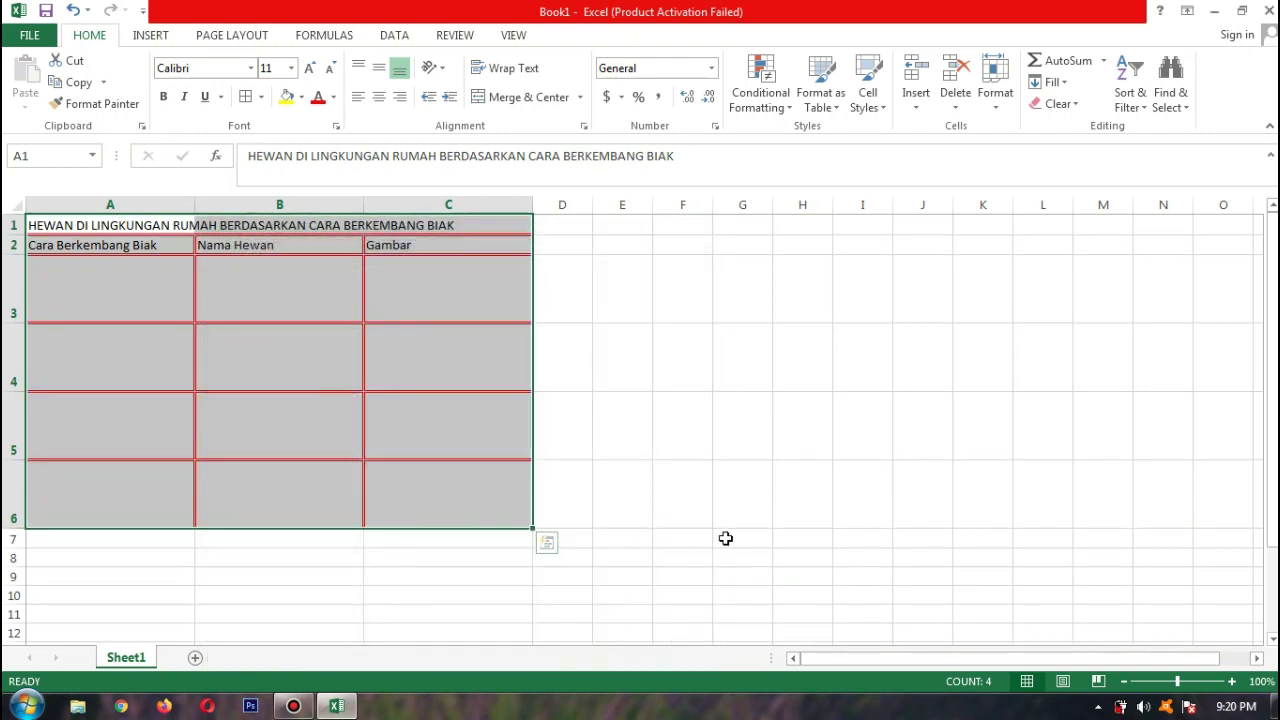
pyautogui.click(567, 441)
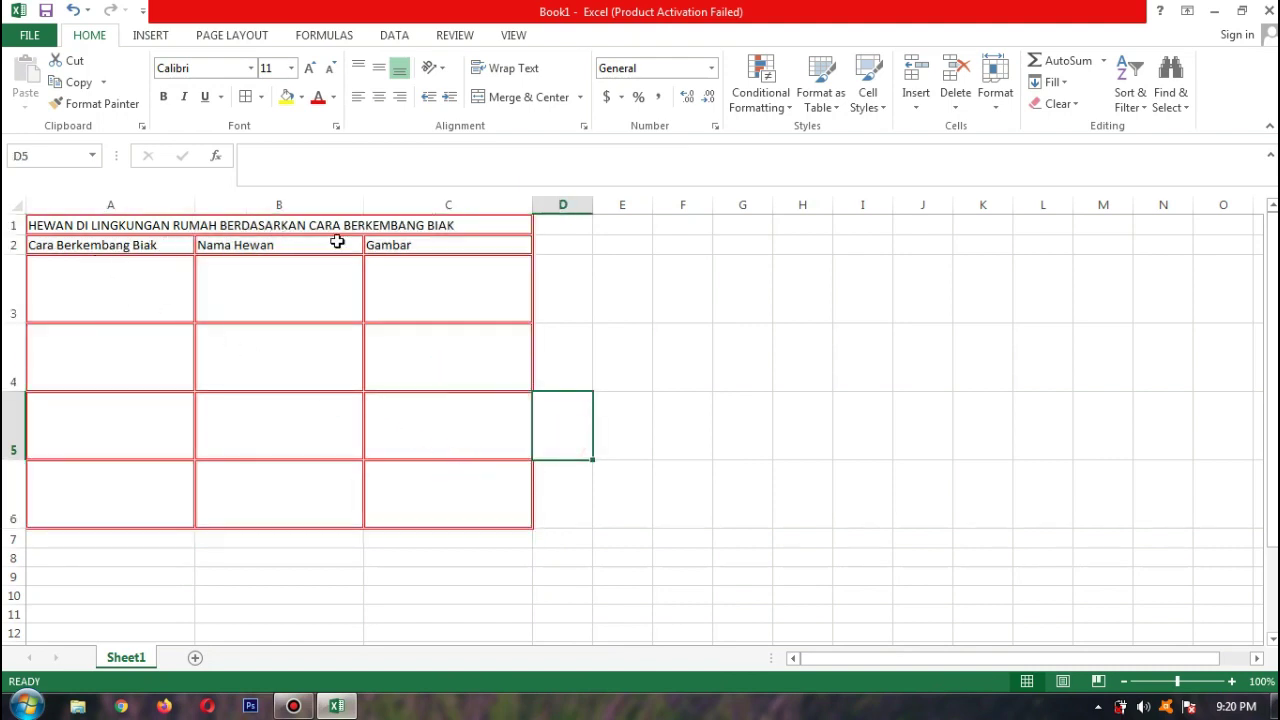
pyautogui.click(429, 290)
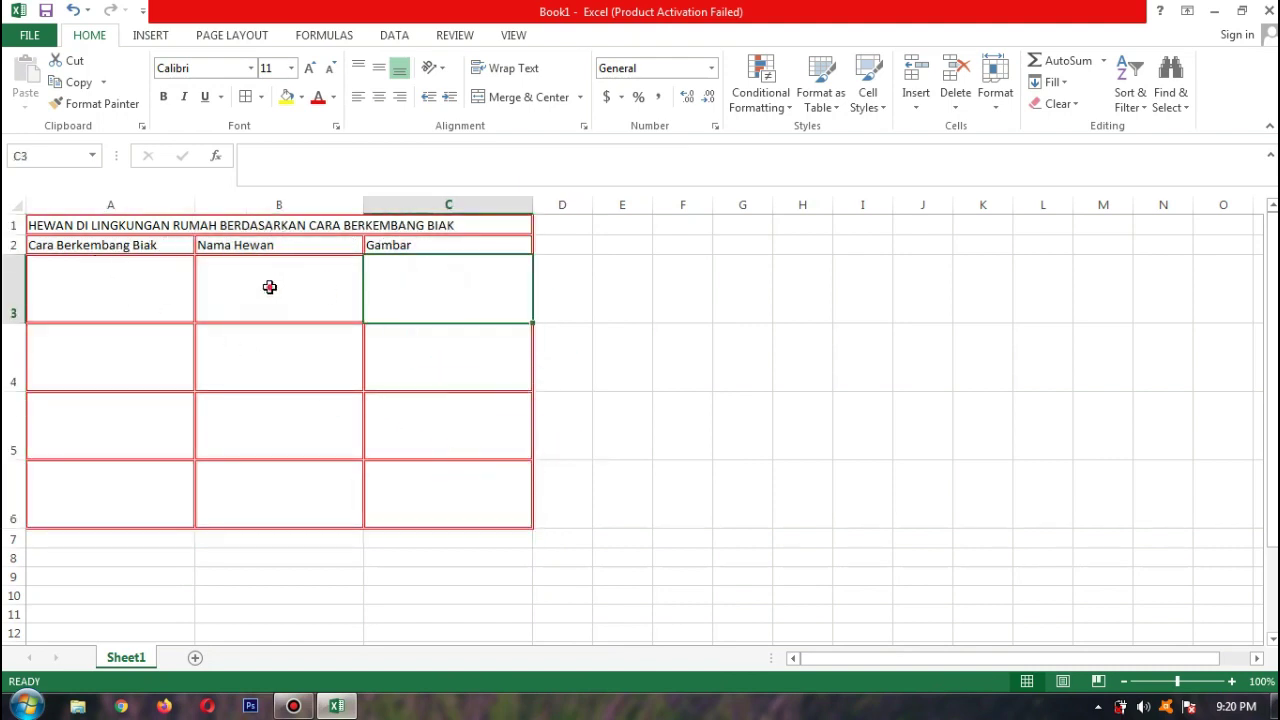
pyautogui.click(271, 363)
pyautogui.click(466, 386)
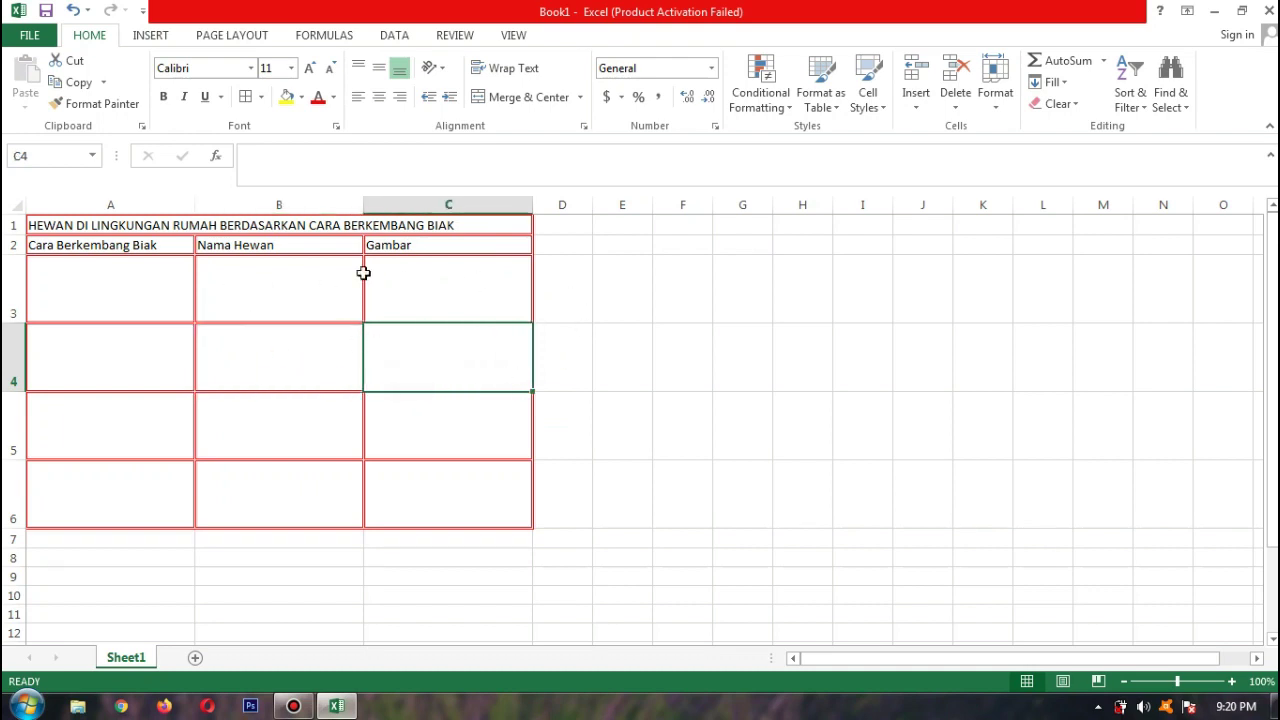
# Step: Center the contents of cells A2 to C6 horizontally and align them to the middle vertically
pyautogui.moveTo(55, 249); pyautogui.dragTo(472, 473)
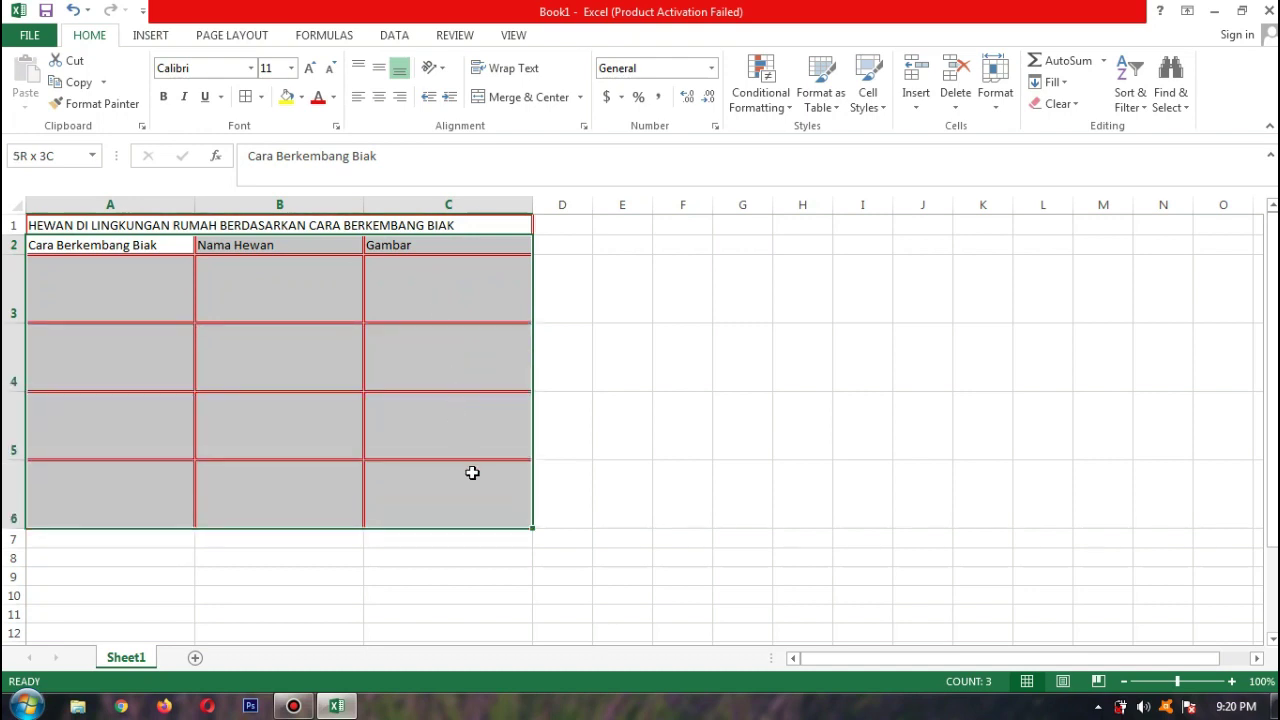
pyautogui.moveTo(477, 484); pyautogui.dragTo(477, 485)
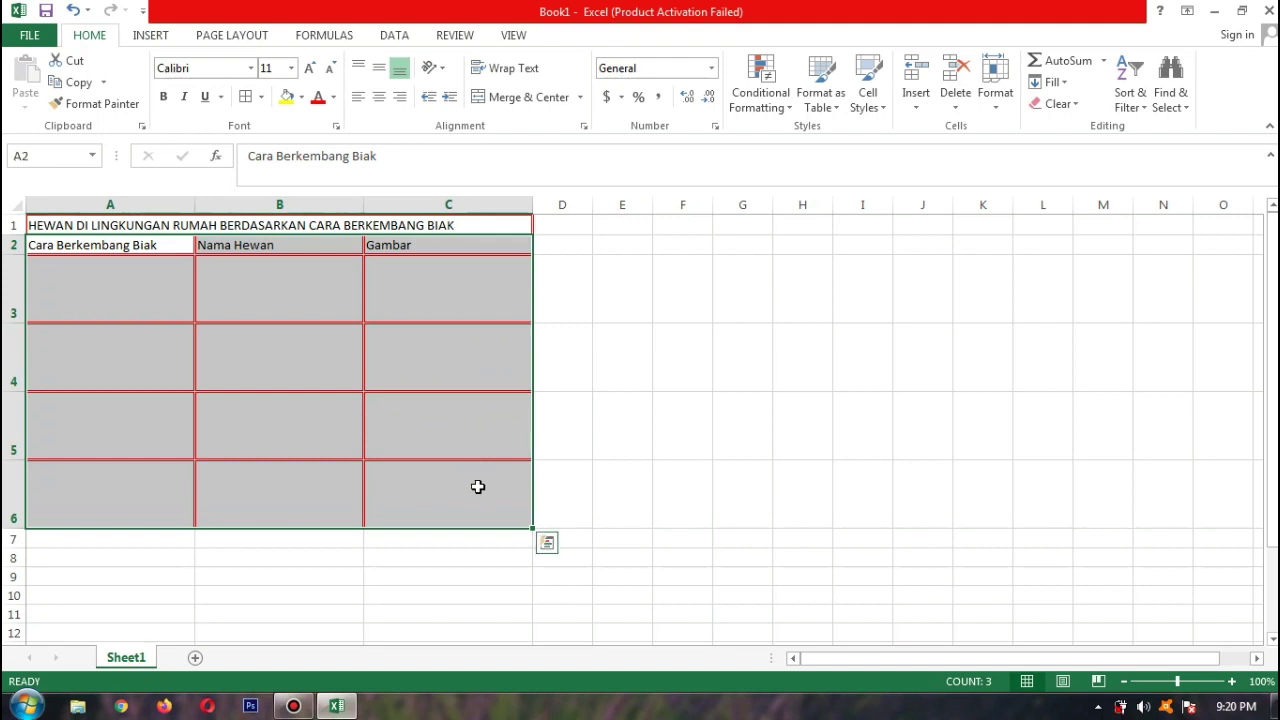
pyautogui.click(378, 100)
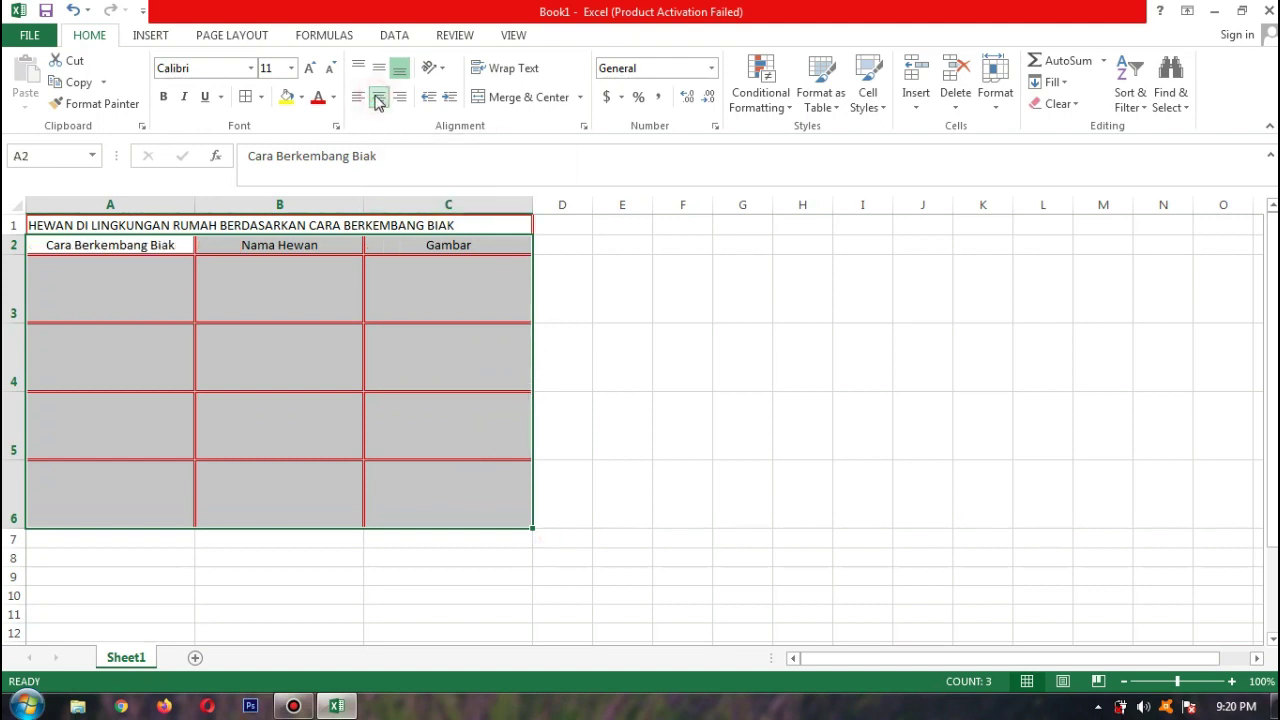
pyautogui.click(380, 70)
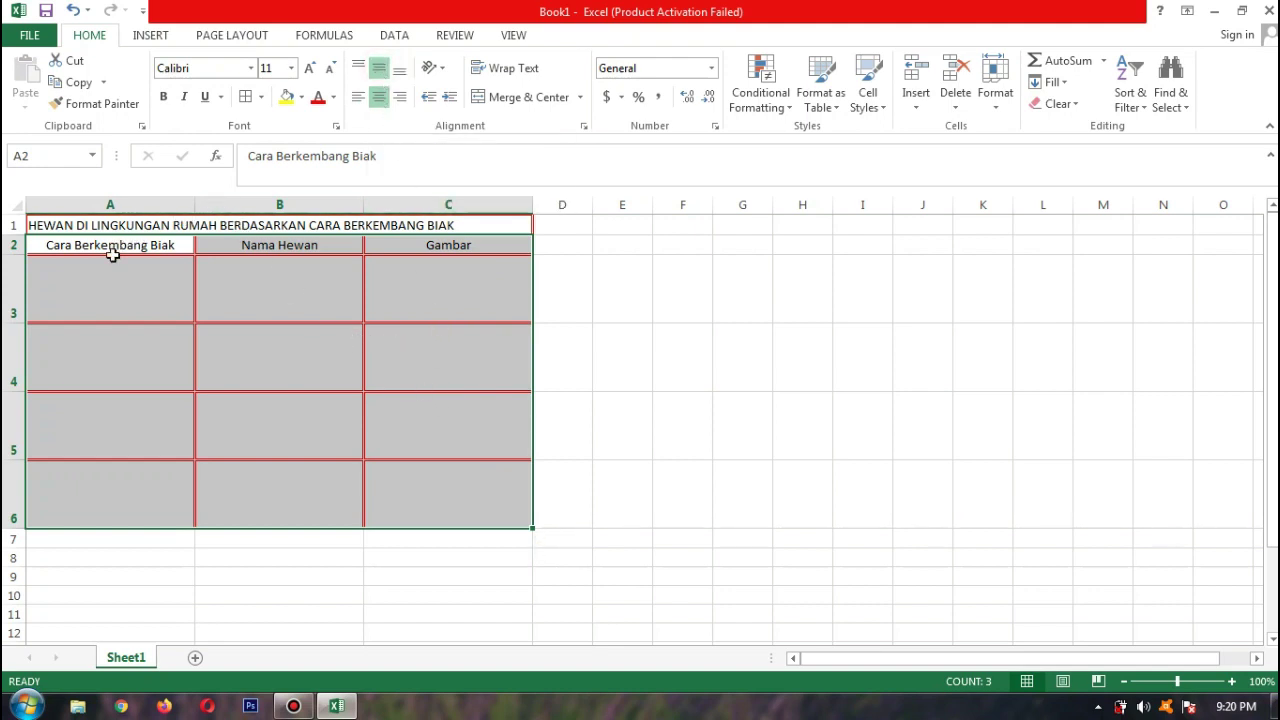
# Step: Set the text of cells A2 to C6 to font size 14 and the Andalus font
pyautogui.click(291, 68)
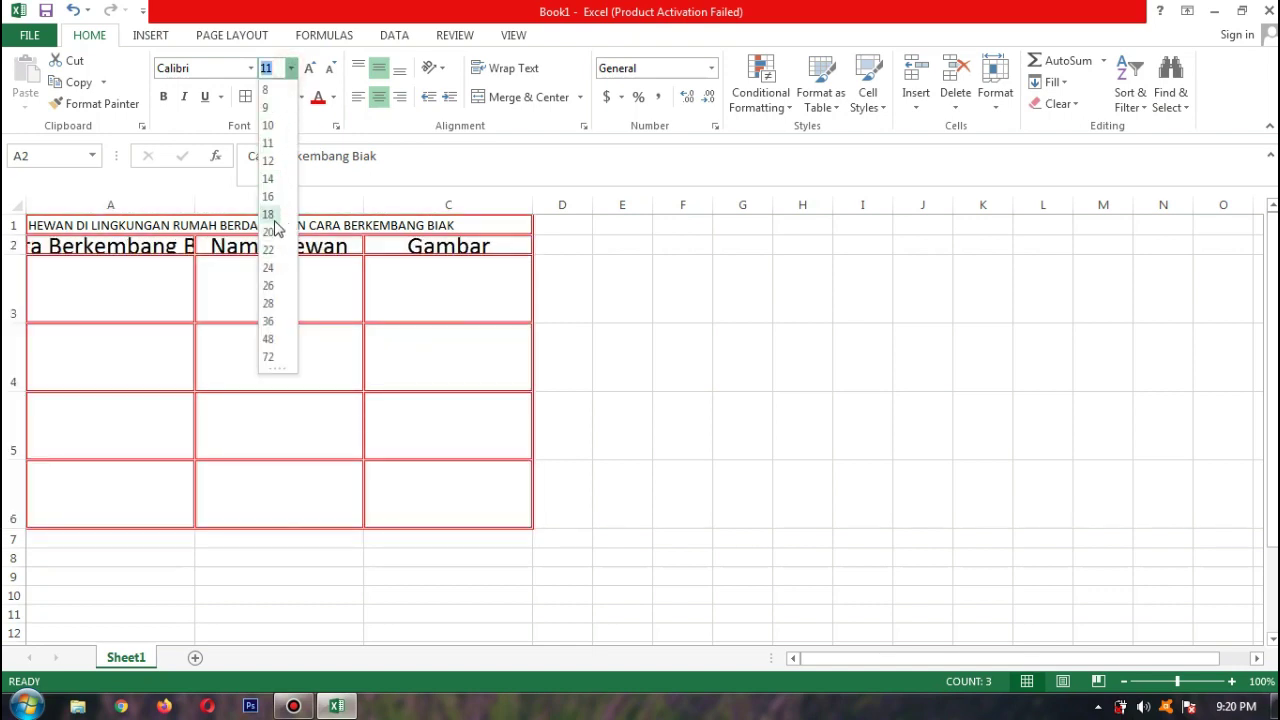
pyautogui.click(270, 179)
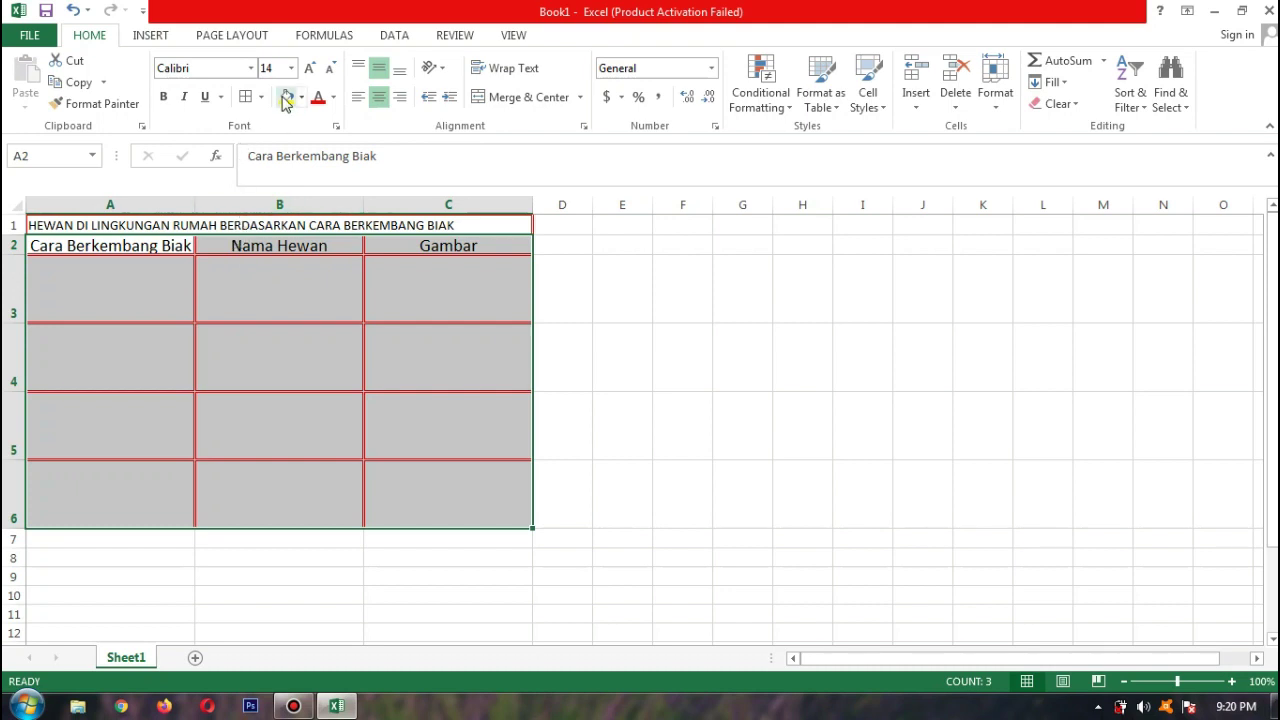
pyautogui.click(249, 68)
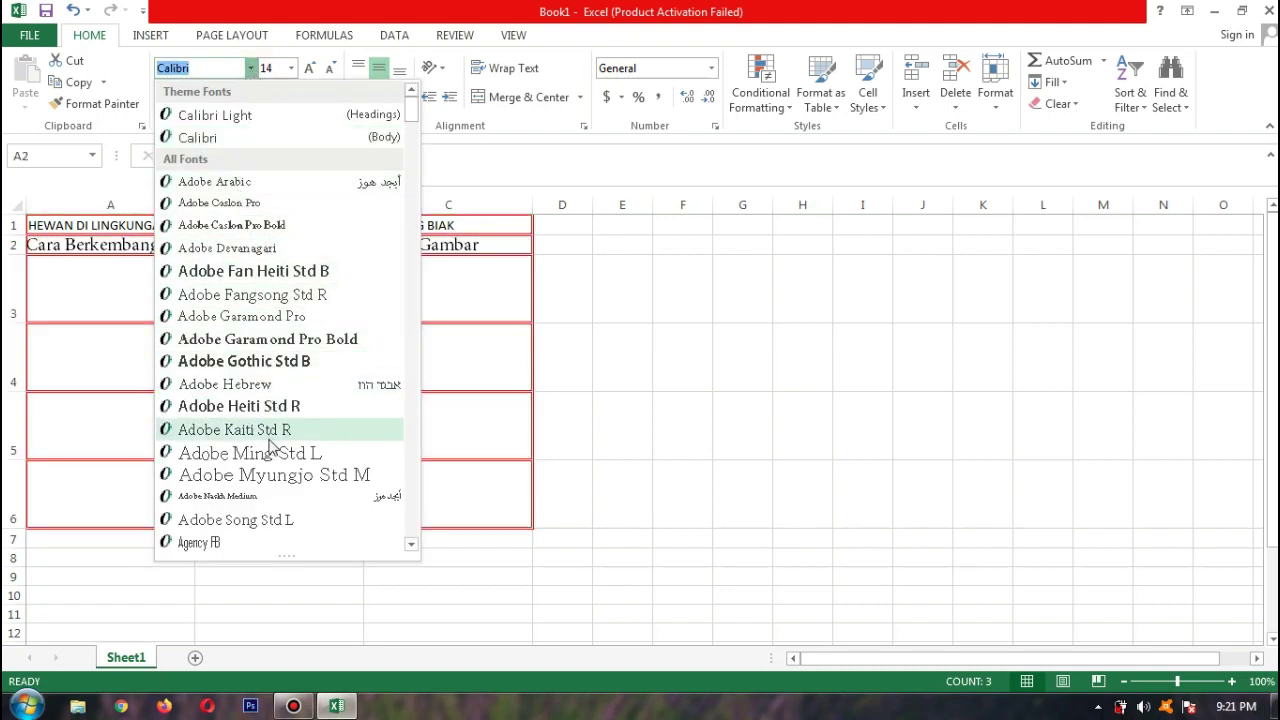
pyautogui.scroll(-4, 255, 435)
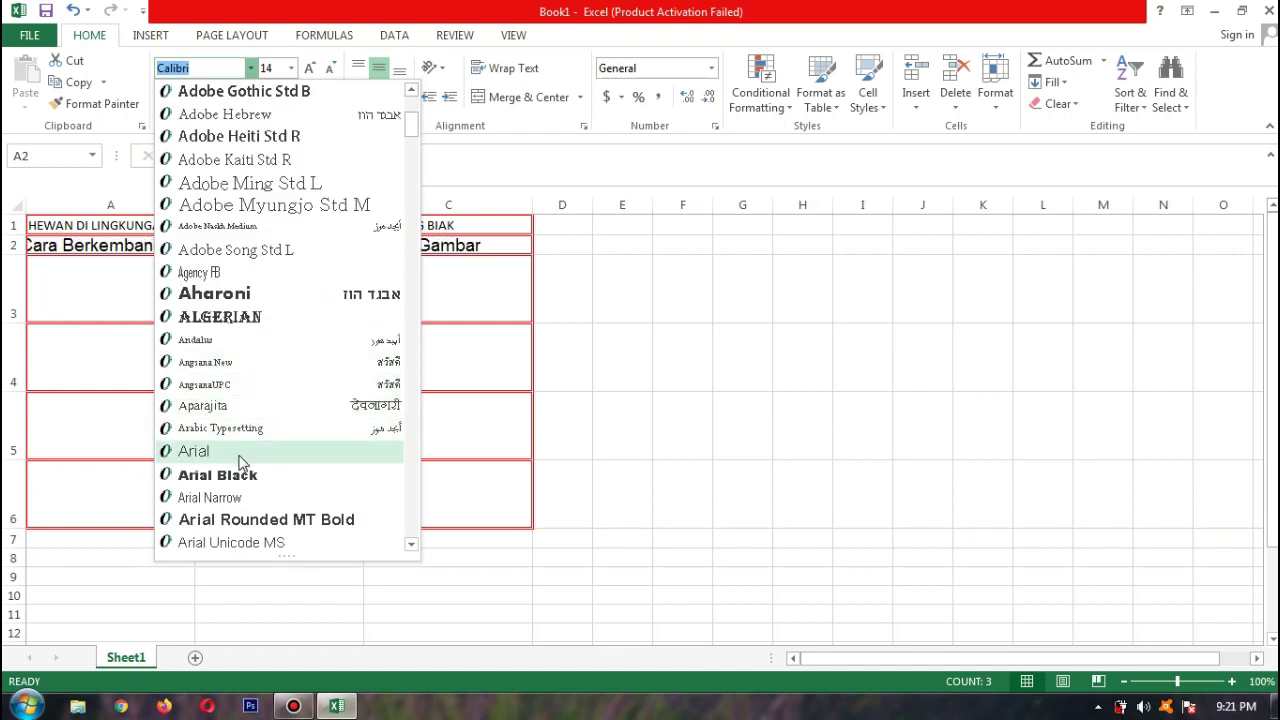
pyautogui.click(250, 340)
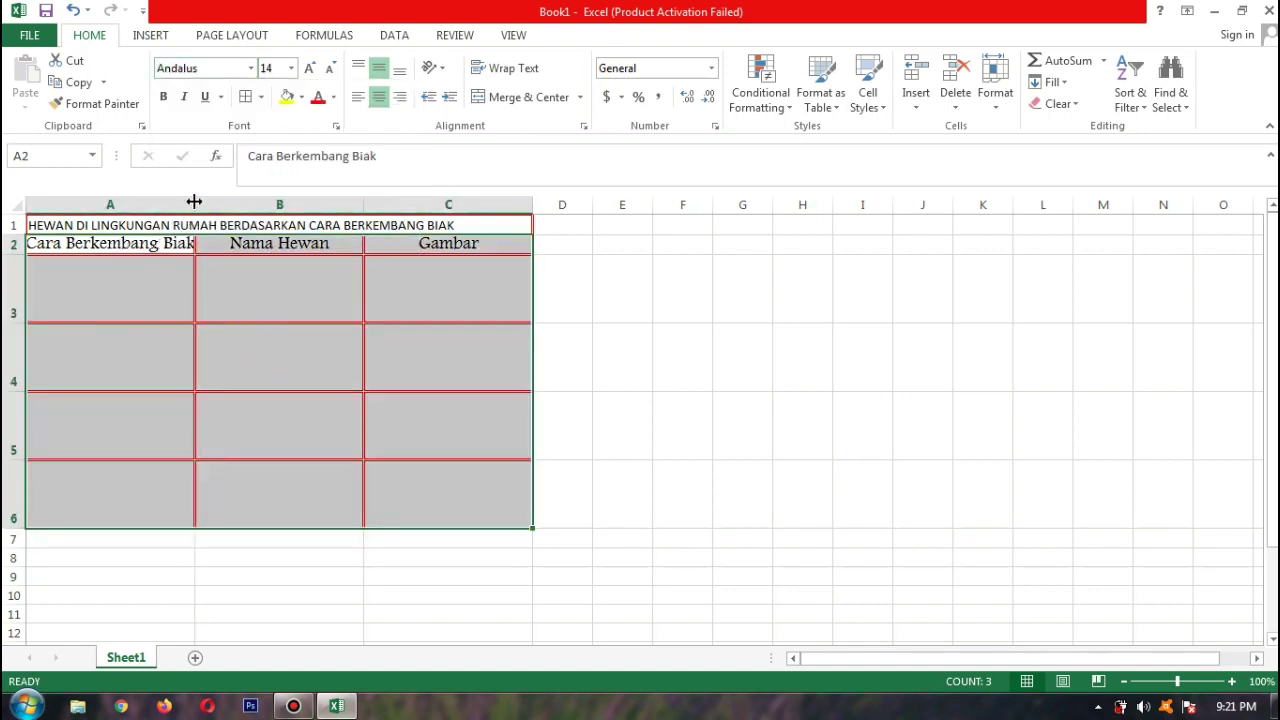
# Step: Widen column A slightly so the "Cara Berkembang Biak" heading fits, and select the title cell A1
pyautogui.moveTo(196, 203); pyautogui.dragTo(225, 203)
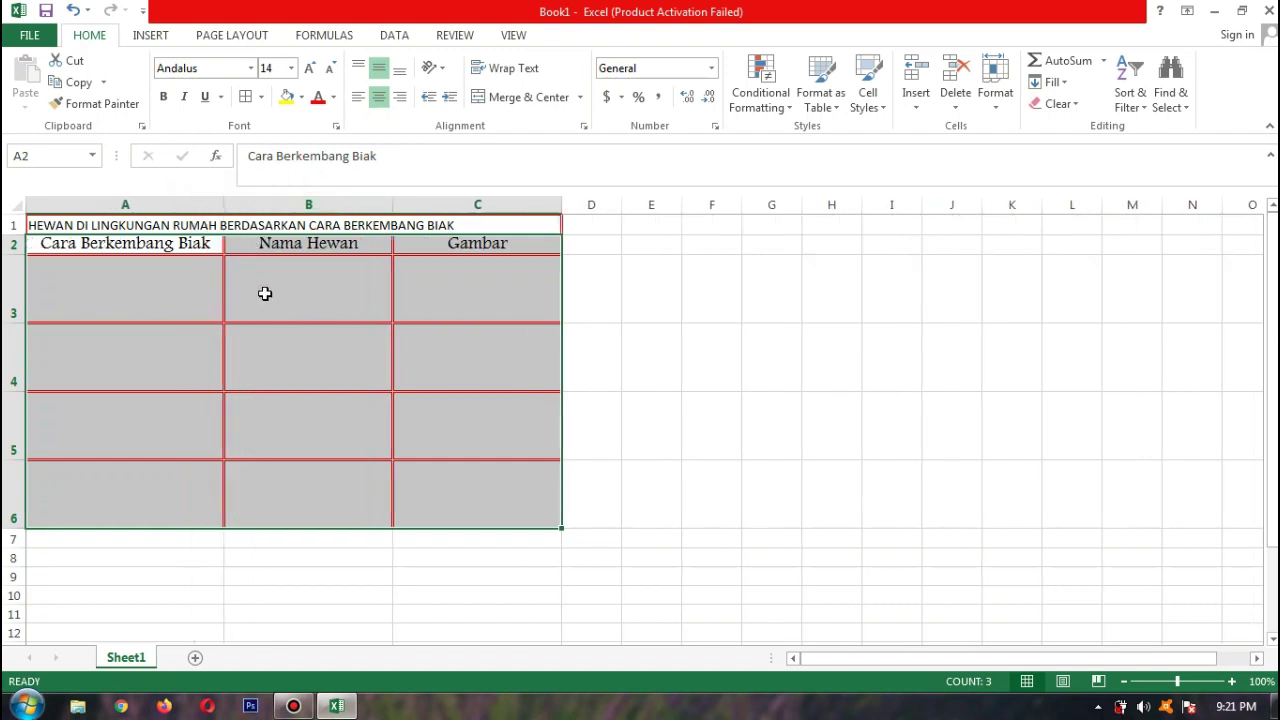
pyautogui.click(256, 377)
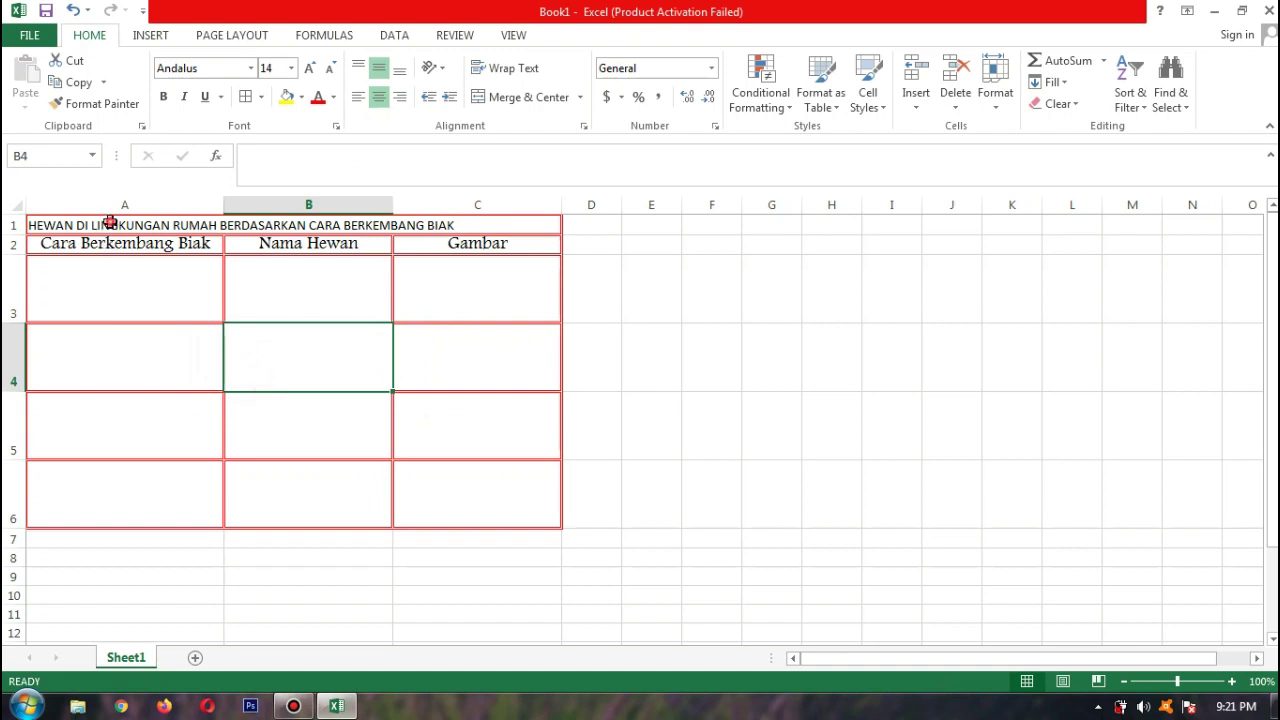
pyautogui.click(108, 222)
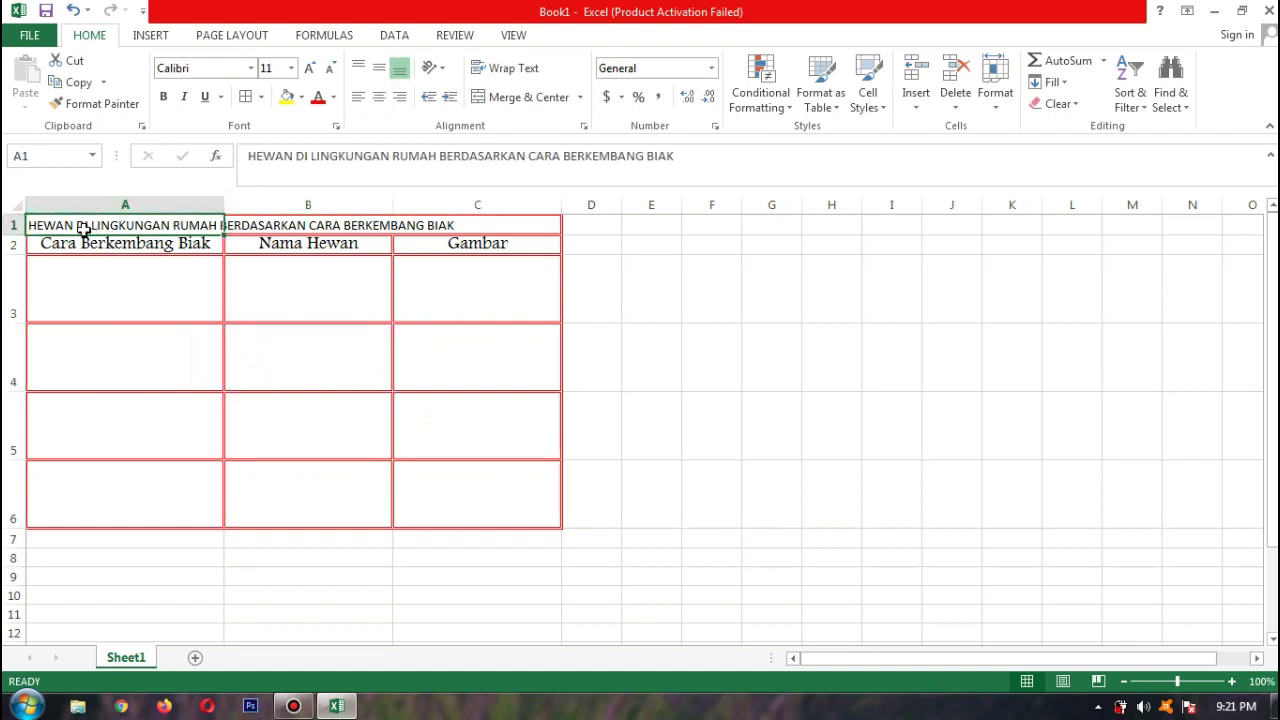
# Step: Set the title in A1 to the Adobe Song Std L font at size 22
pyautogui.moveTo(43, 223); pyautogui.dragTo(138, 225)
pyautogui.click(251, 67)
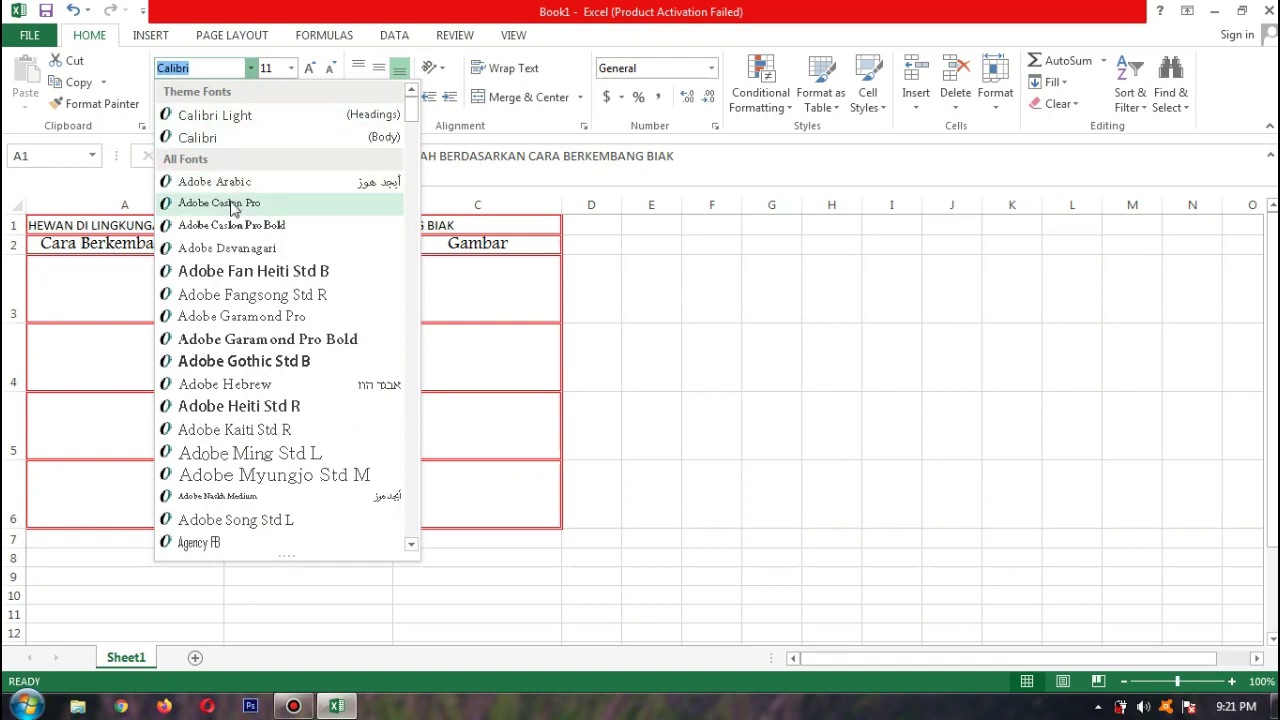
pyautogui.click(243, 521)
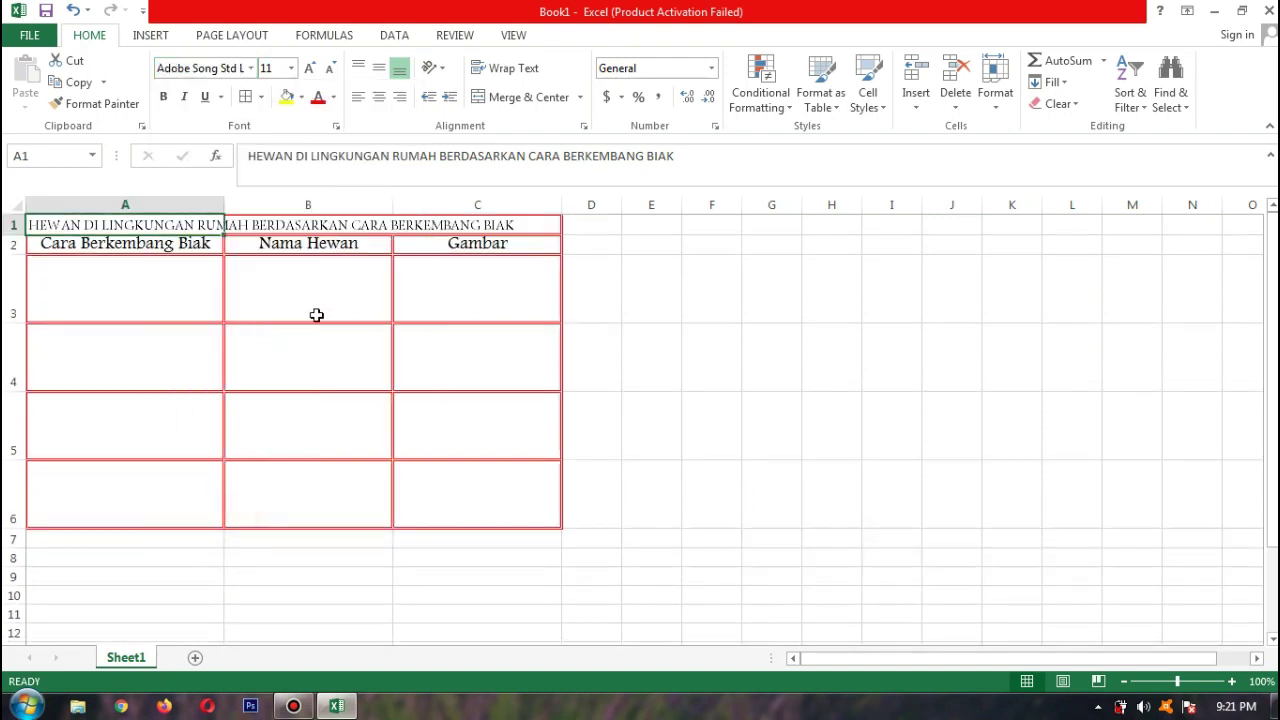
pyautogui.click(290, 68)
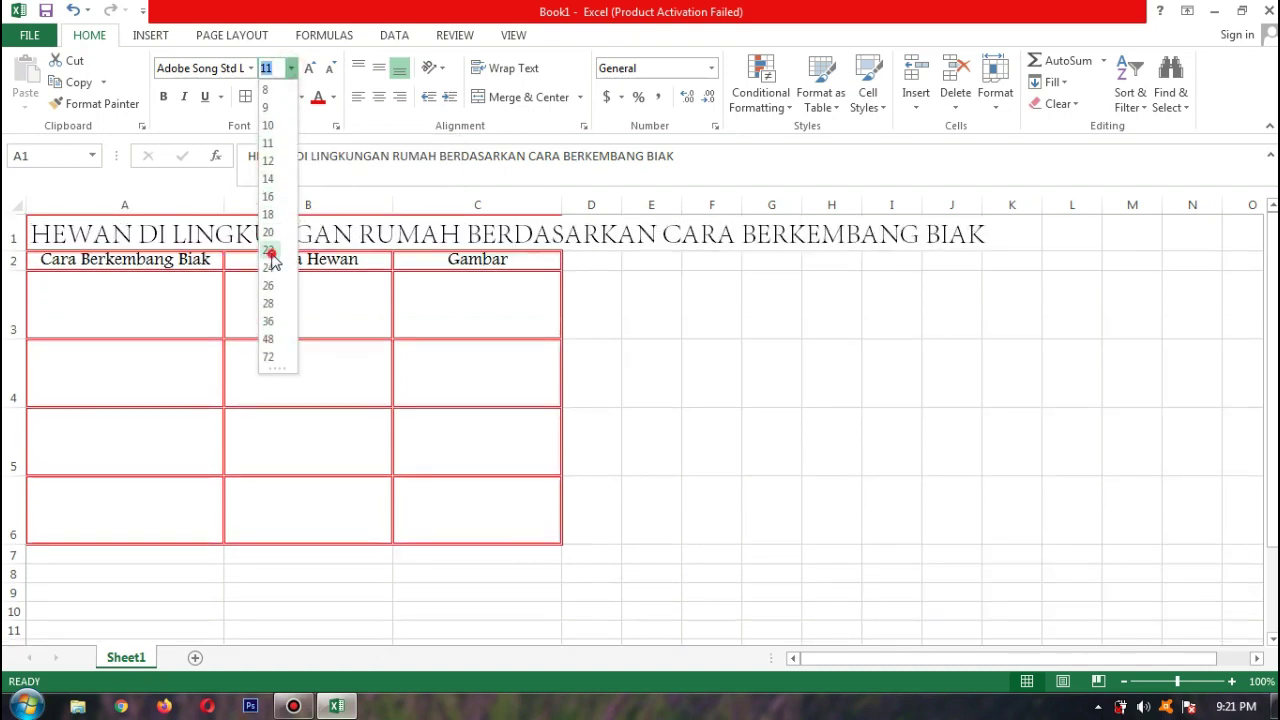
pyautogui.click(273, 262)
pyautogui.click(298, 230)
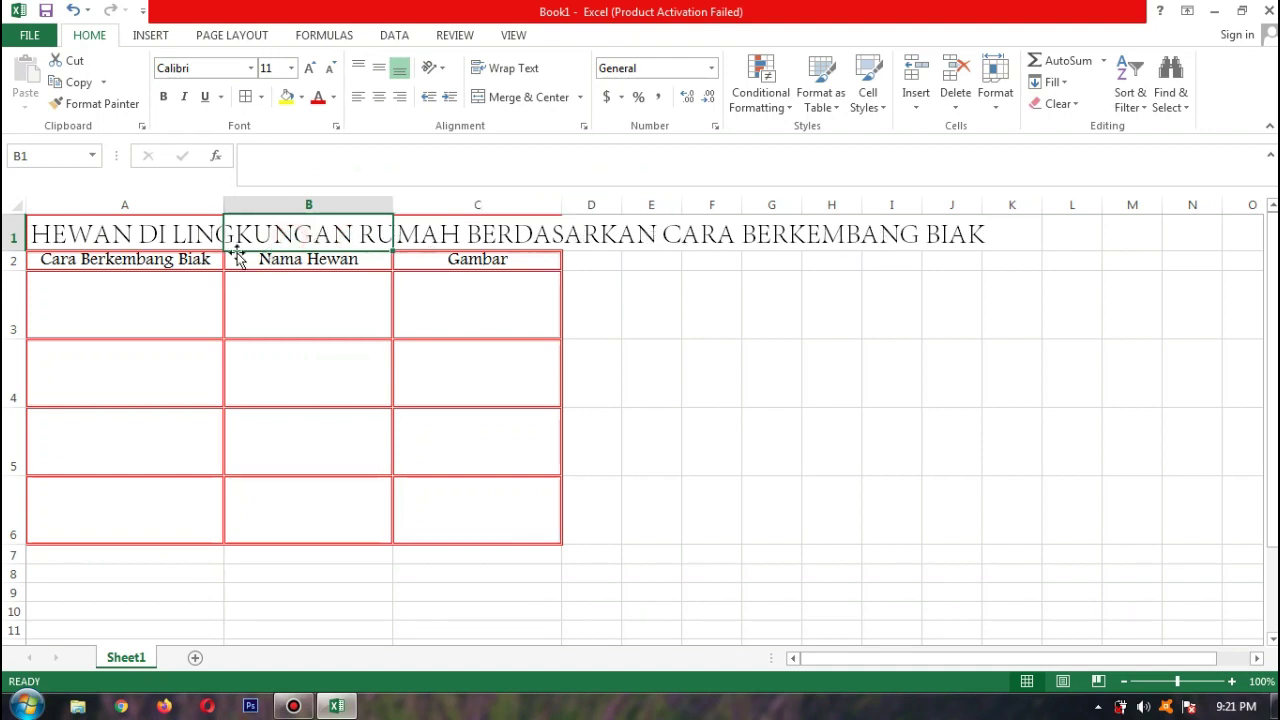
# Step: Merge and center the title across A1 to C1 and turn on text wrapping for it
pyautogui.click(64, 230)
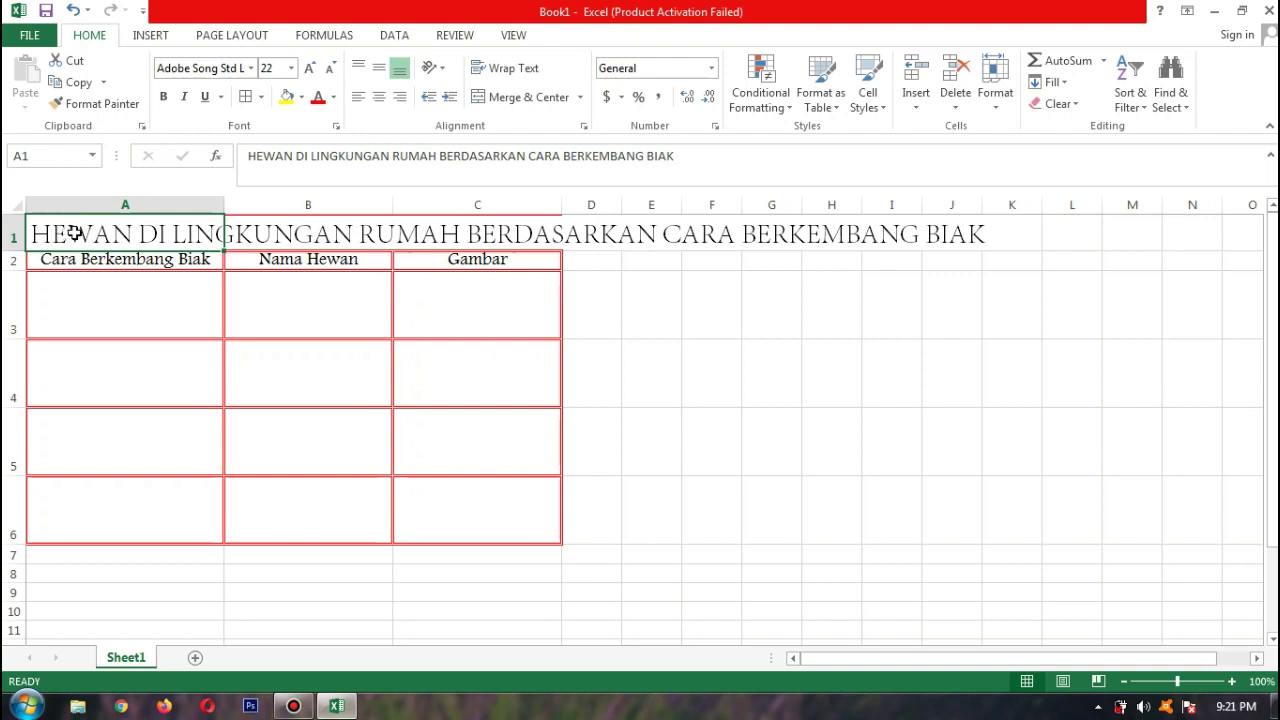
pyautogui.moveTo(75, 233); pyautogui.dragTo(467, 238)
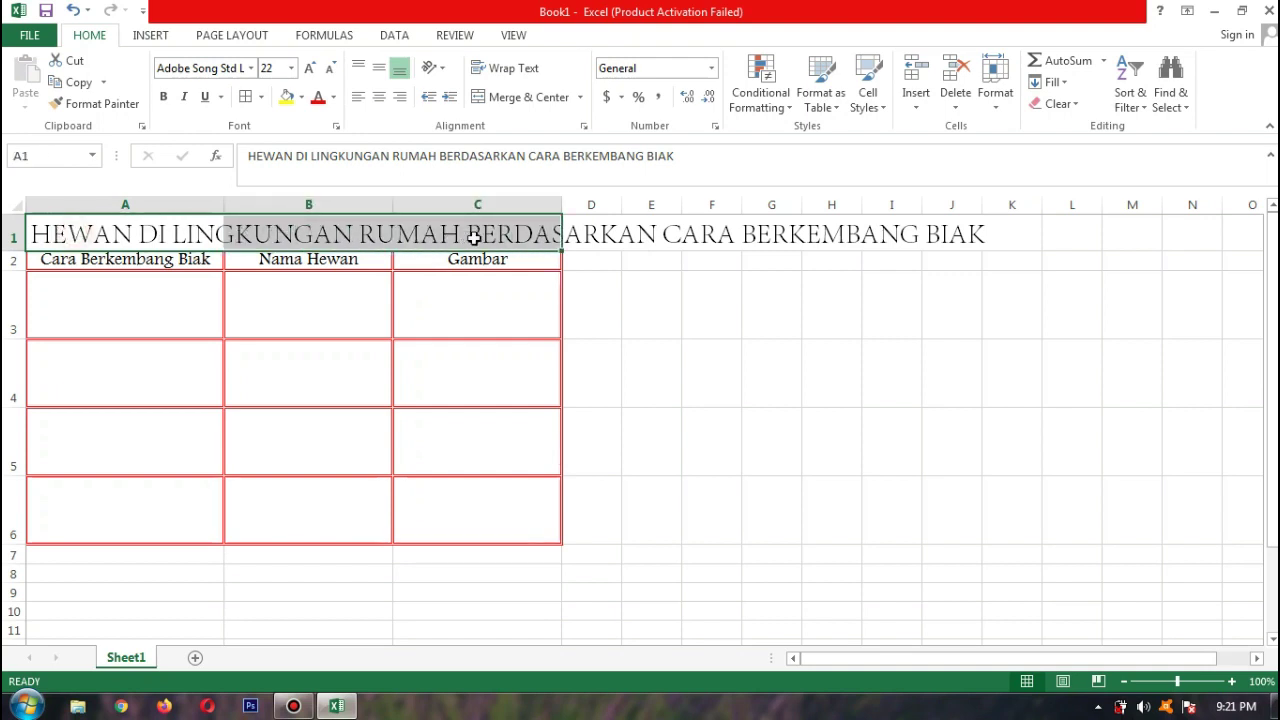
pyautogui.click(528, 97)
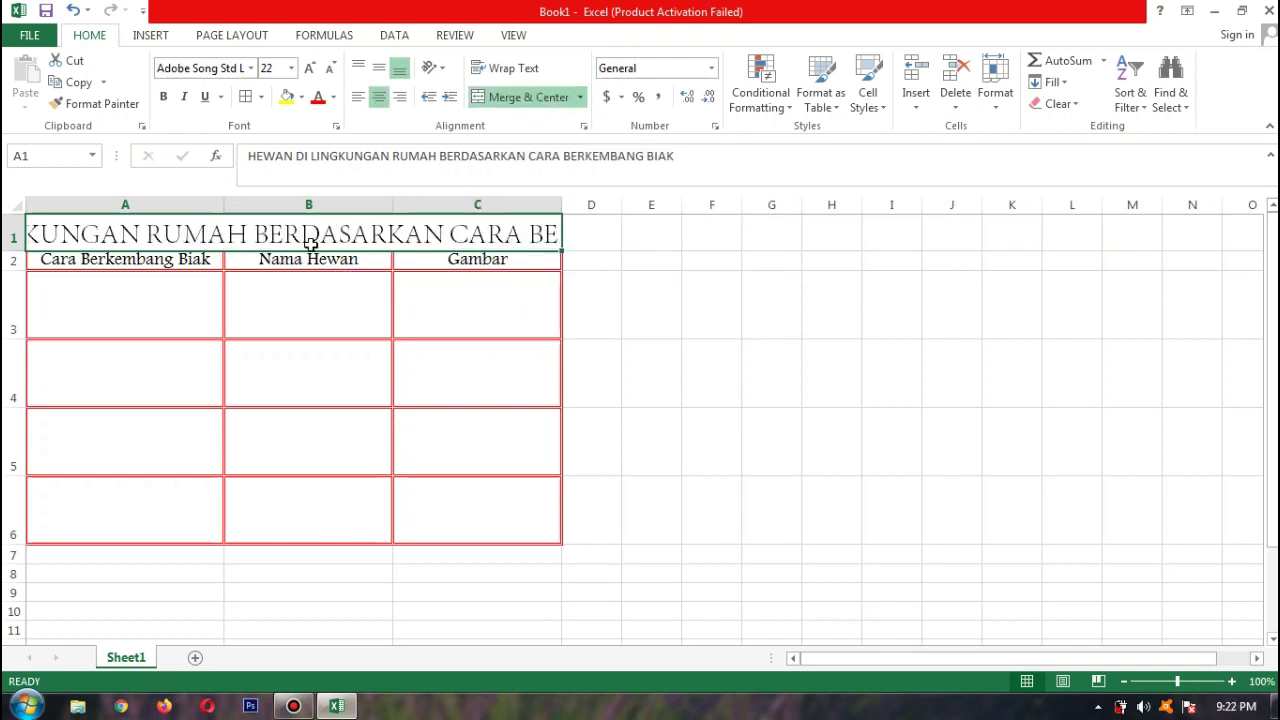
pyautogui.click(503, 70)
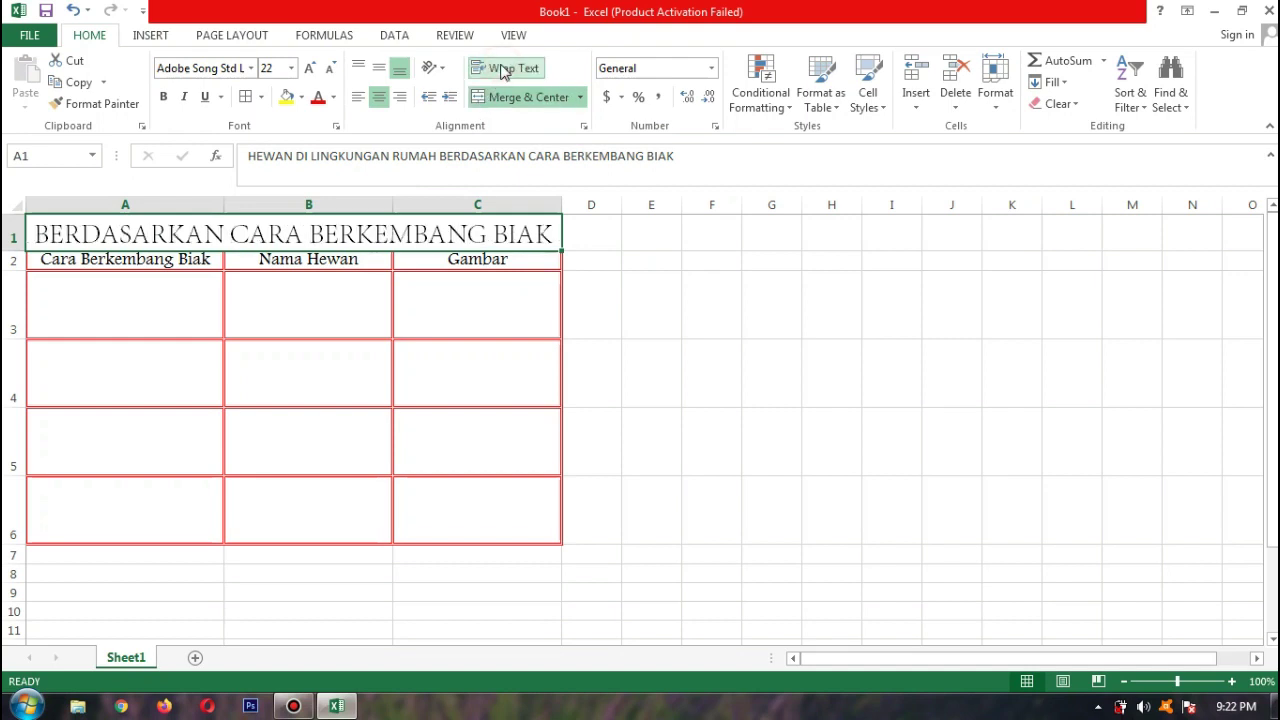
pyautogui.click(505, 69)
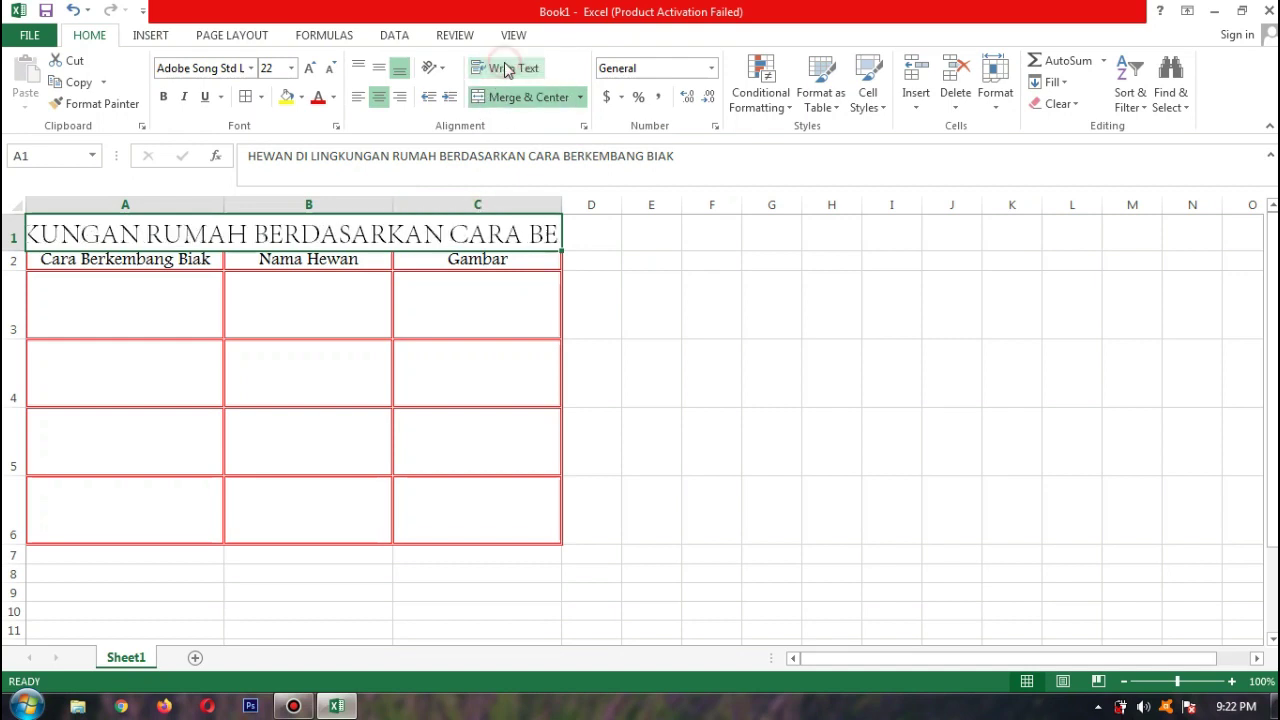
pyautogui.click(507, 70)
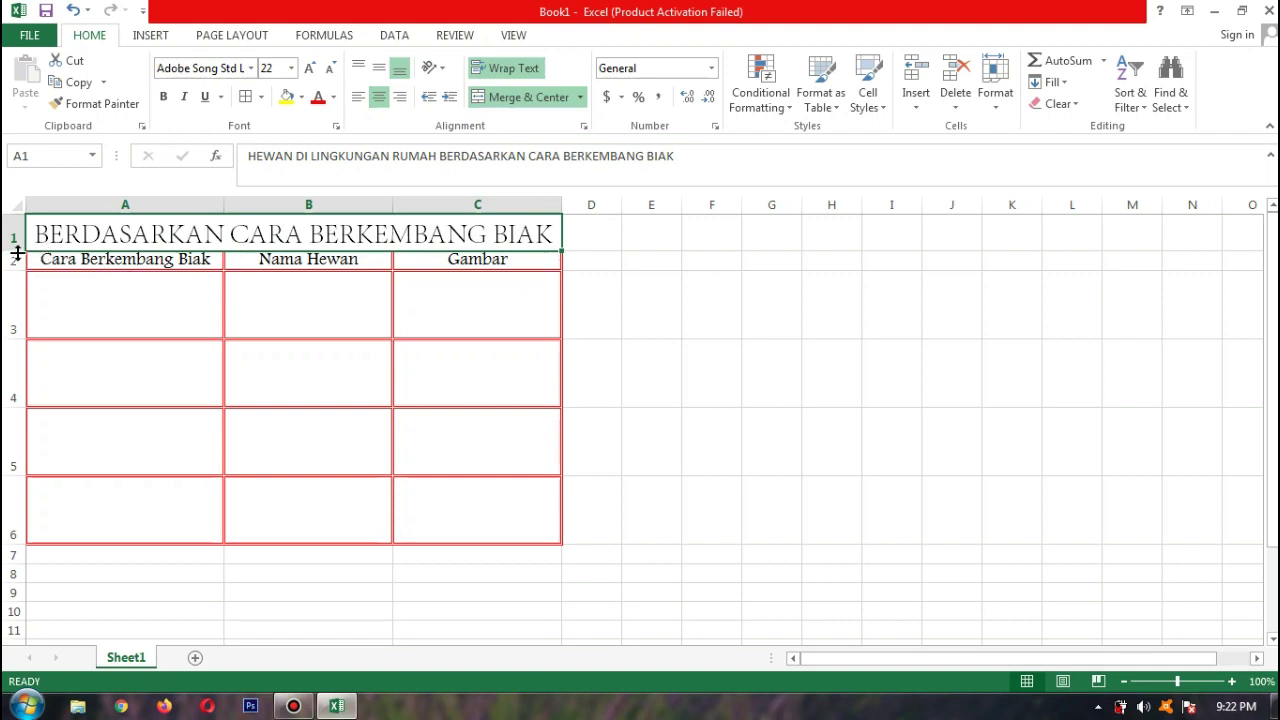
# Step: Increase the height of row 1 to fit two title lines, and make the title middle-aligned and bold
pyautogui.moveTo(17, 253); pyautogui.dragTo(7, 300)
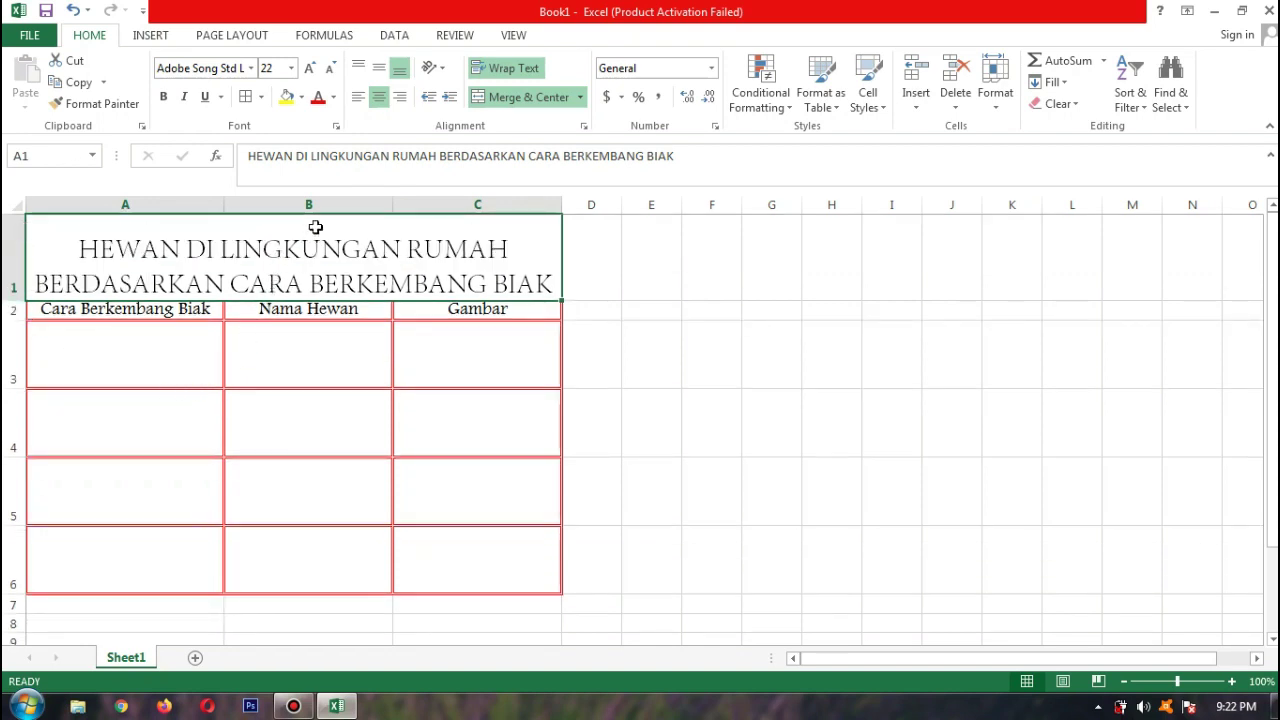
pyautogui.click(381, 68)
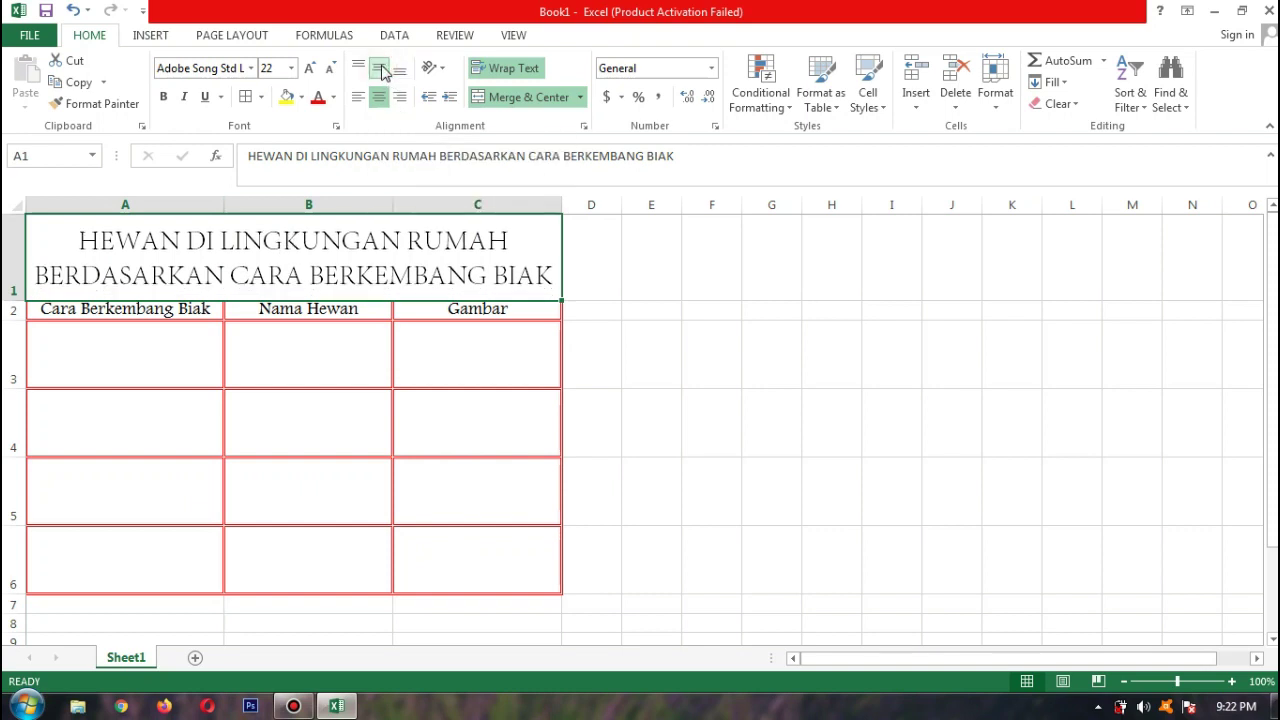
pyautogui.click(166, 97)
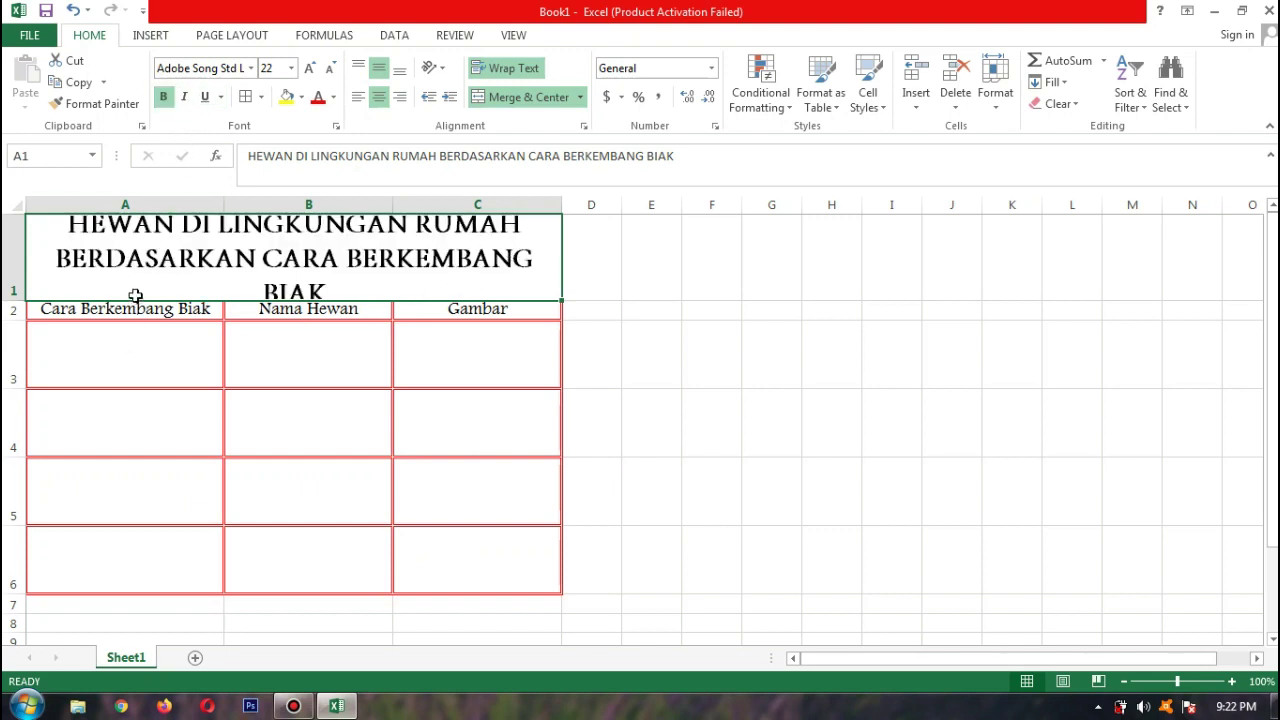
# Step: Widen column C slightly so the bold title fits on two lines
pyautogui.click(292, 68)
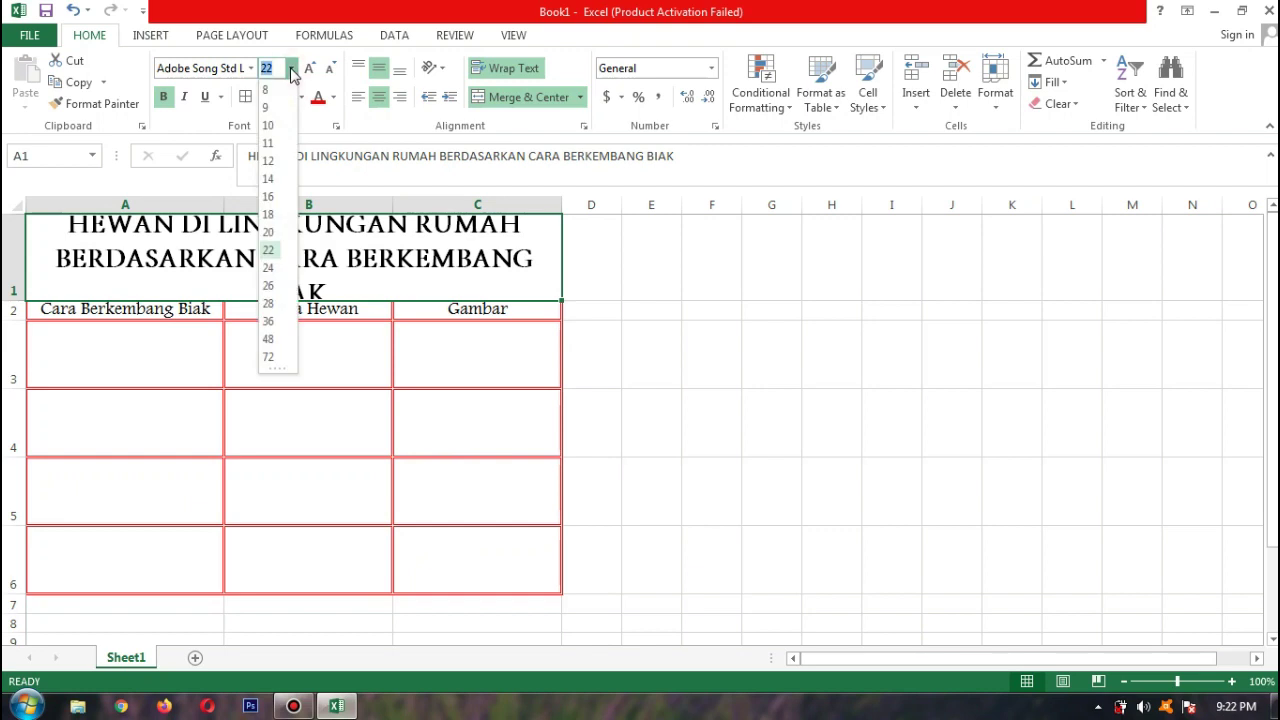
pyautogui.click(556, 204)
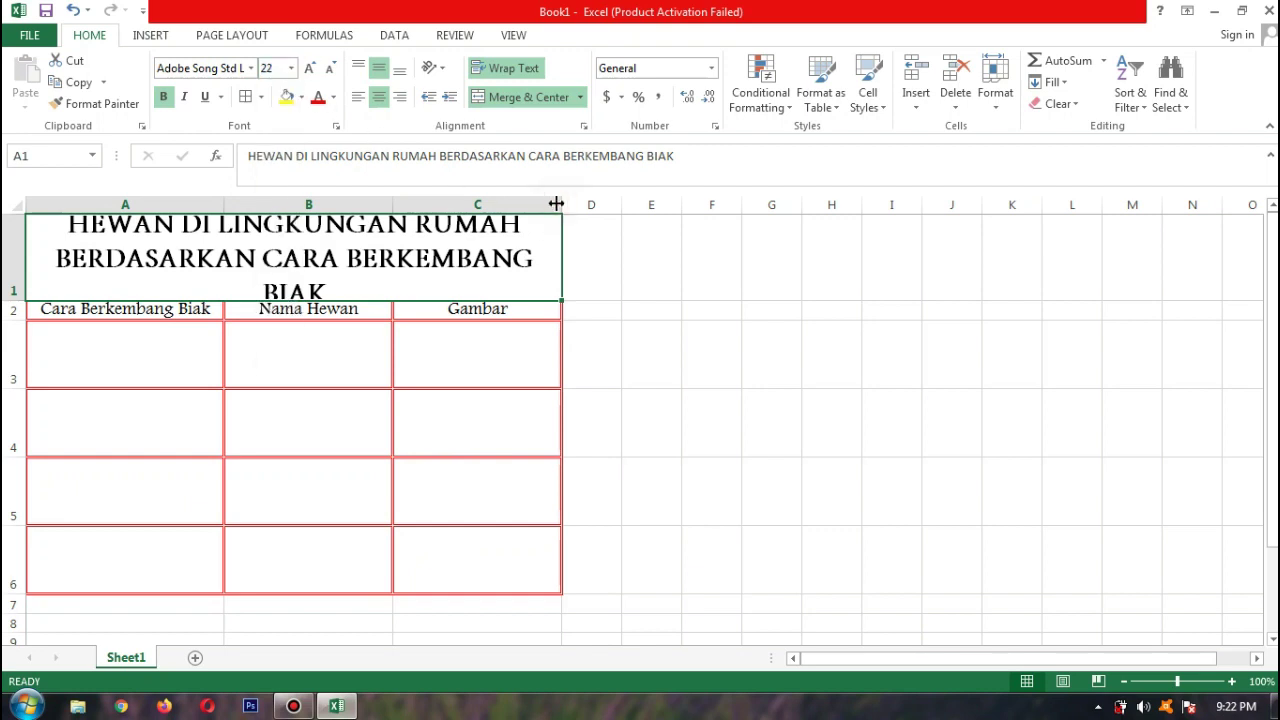
pyautogui.moveTo(563, 210); pyautogui.dragTo(588, 213)
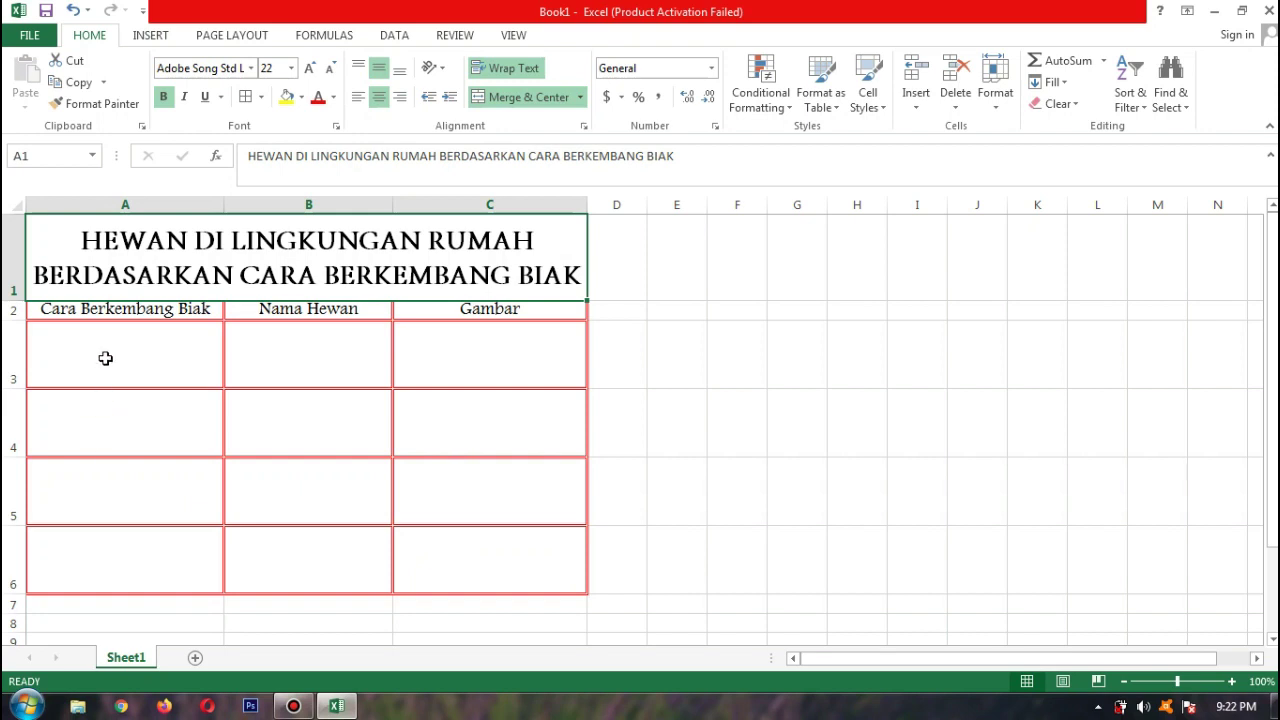
# Step: Merge and center cells A3 to A4, and likewise cells A5 to A6
pyautogui.moveTo(106, 350); pyautogui.dragTo(108, 412)
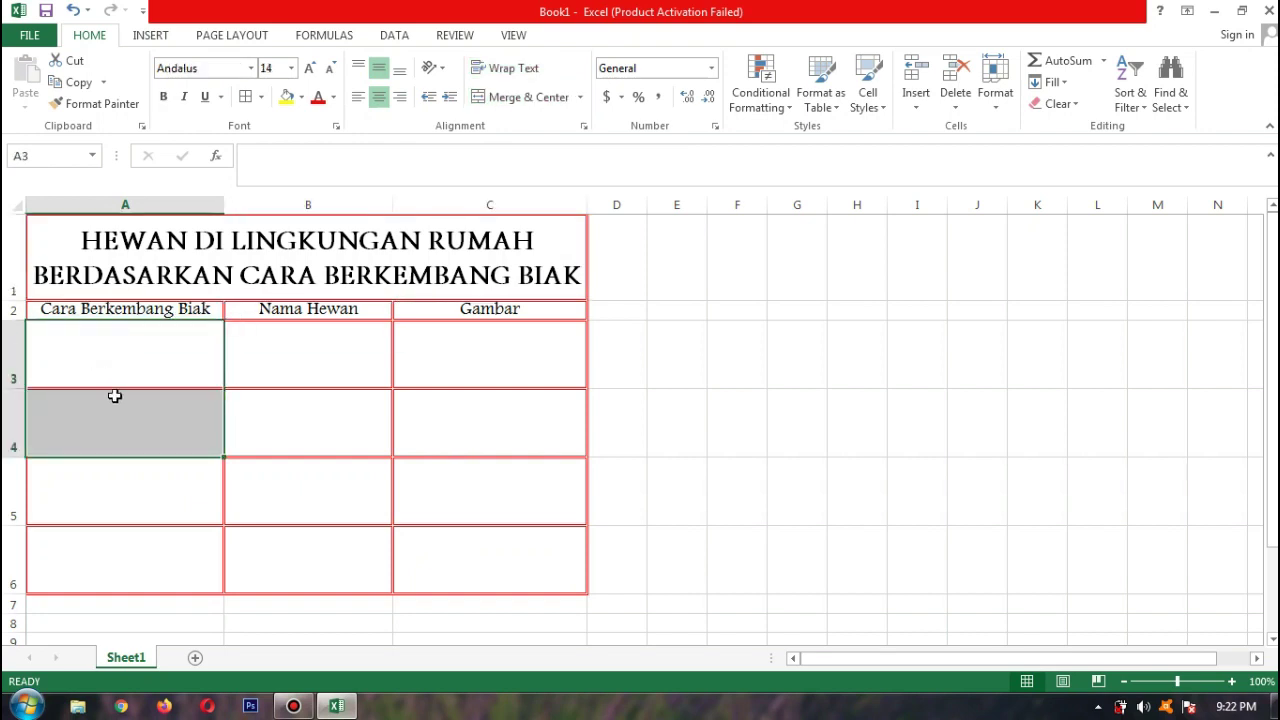
pyautogui.click(544, 104)
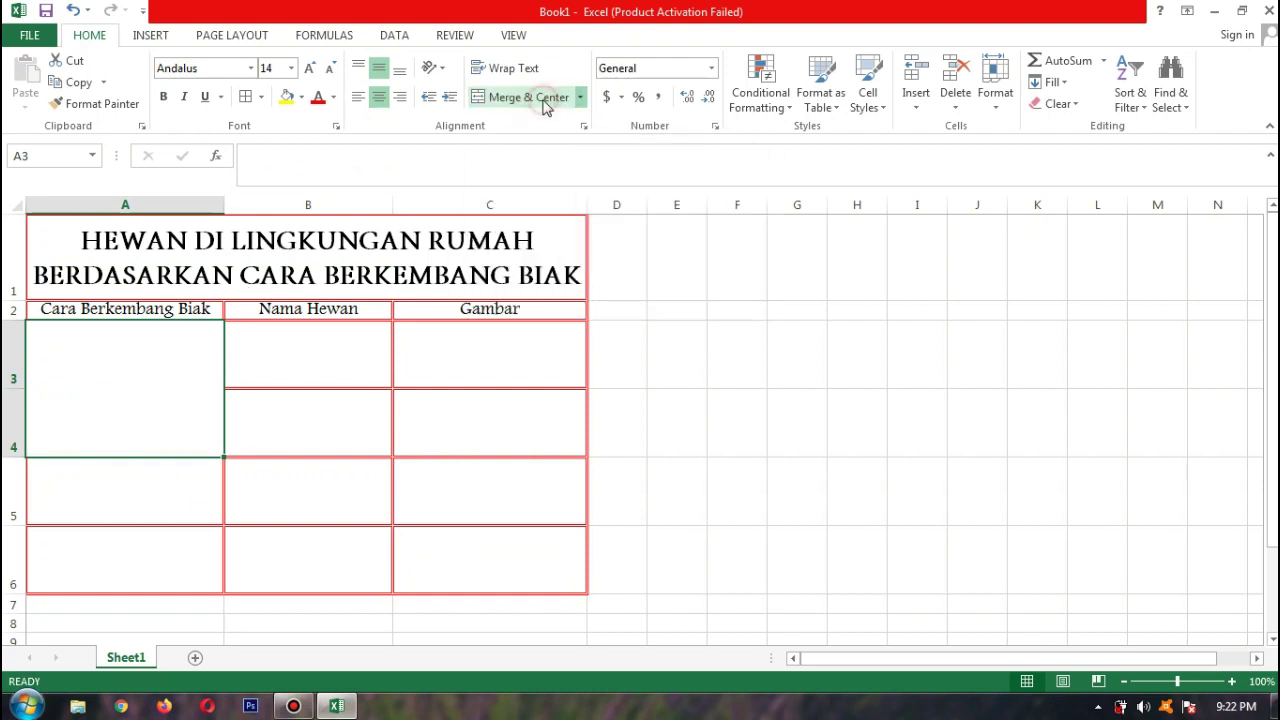
pyautogui.click(150, 488)
pyautogui.moveTo(150, 488)
pyautogui.mouseDown()
pyautogui.moveTo(151, 551)
pyautogui.moveTo(160, 526)
pyautogui.mouseUp()
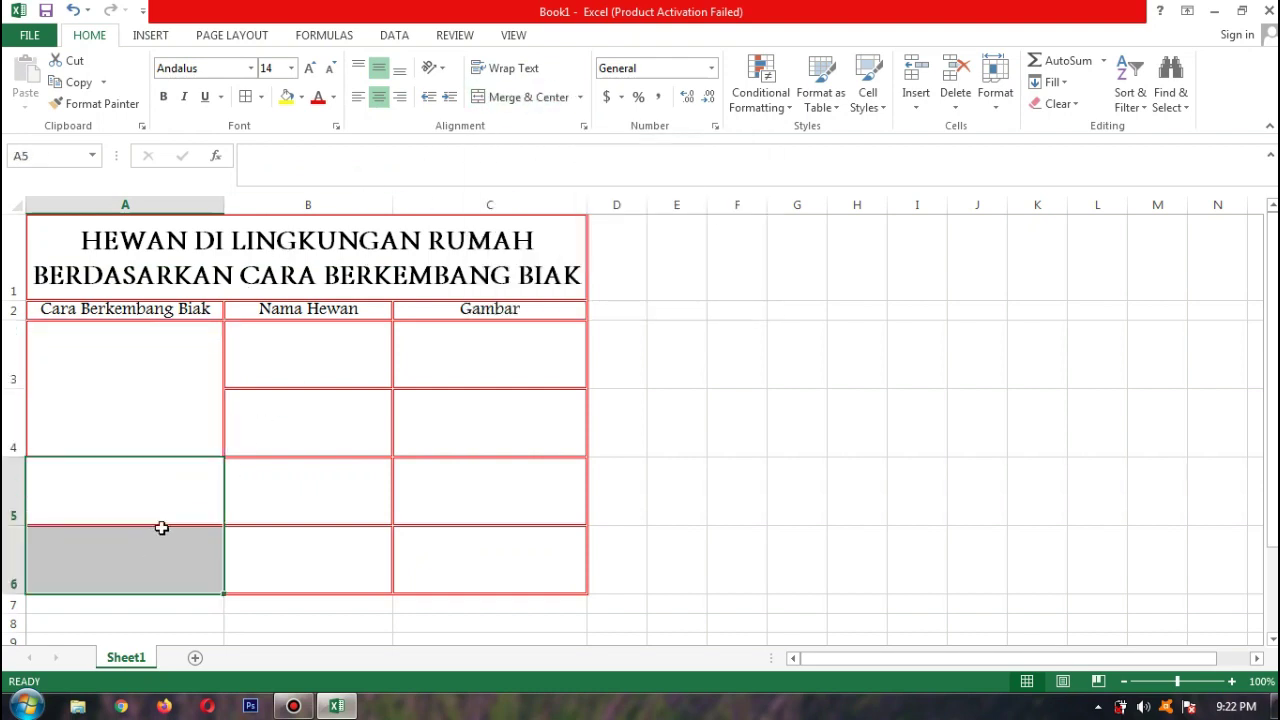
pyautogui.click(526, 97)
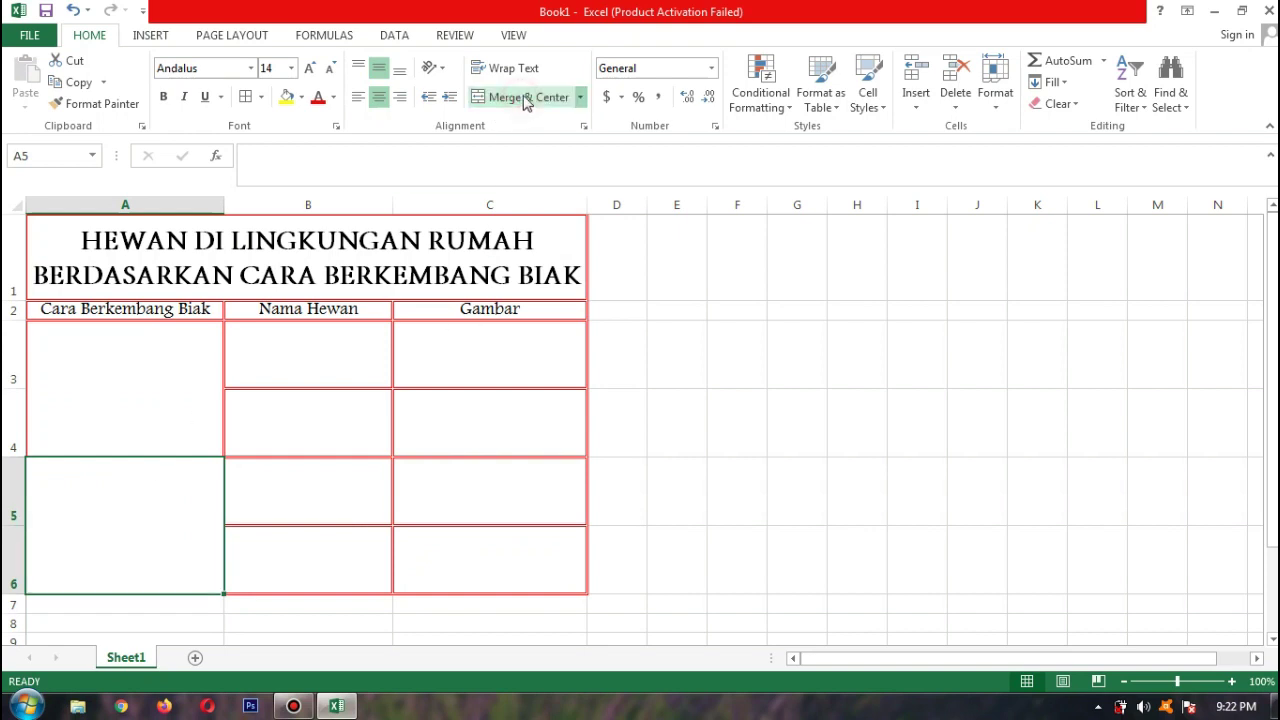
# Step: Enter "Bertelur" in merged cell A3, with the animal names "Ayam" in B3 and "Bebek" in B4
pyautogui.click(155, 427)
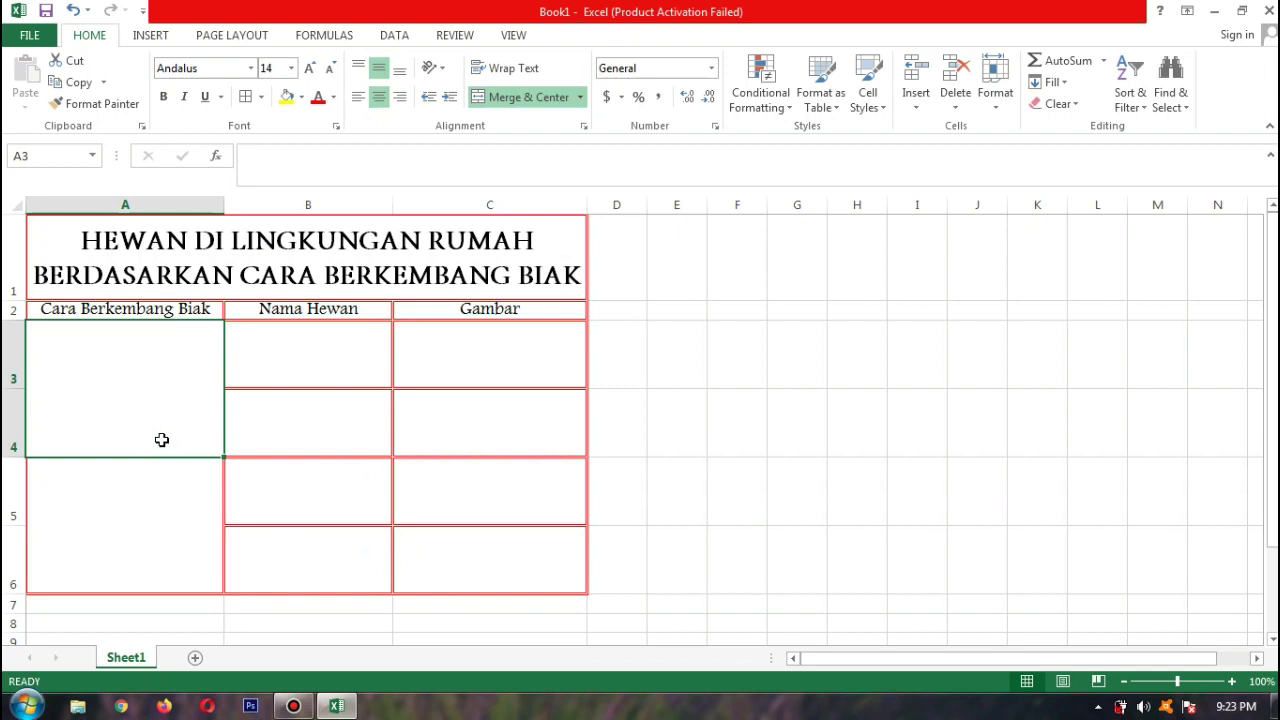
pyautogui.write('Ber')
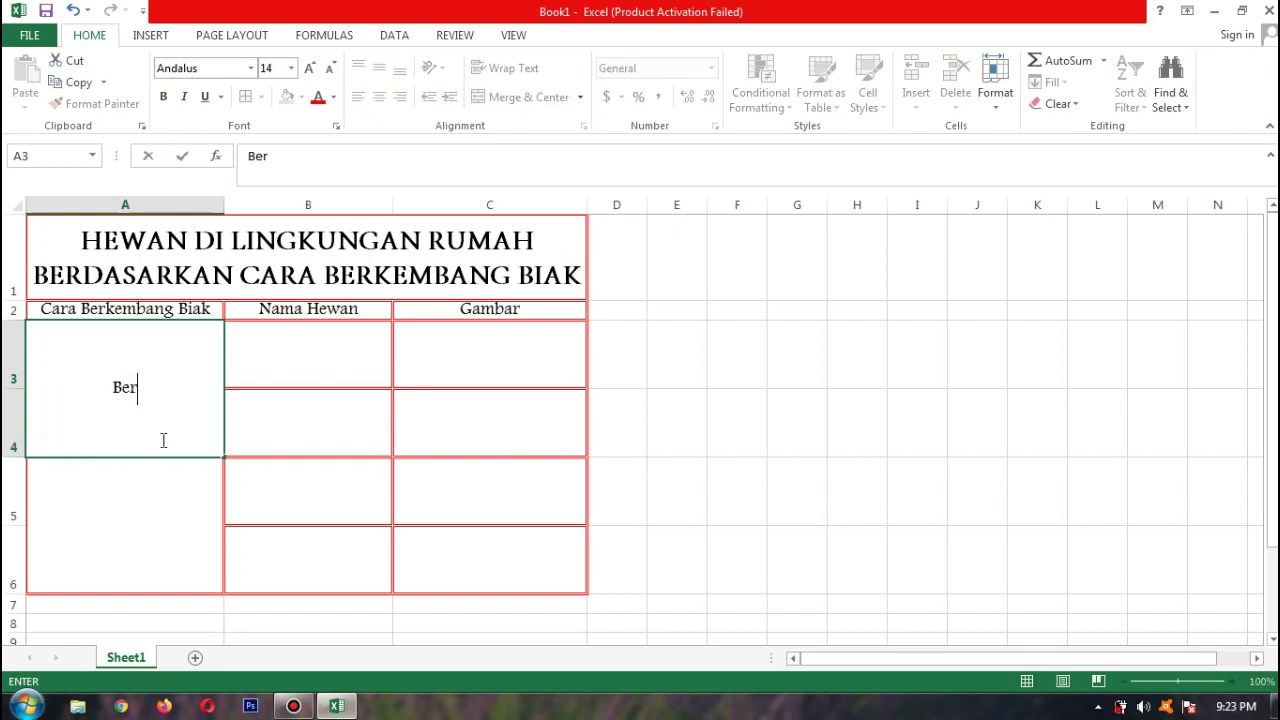
pyautogui.write('telur')
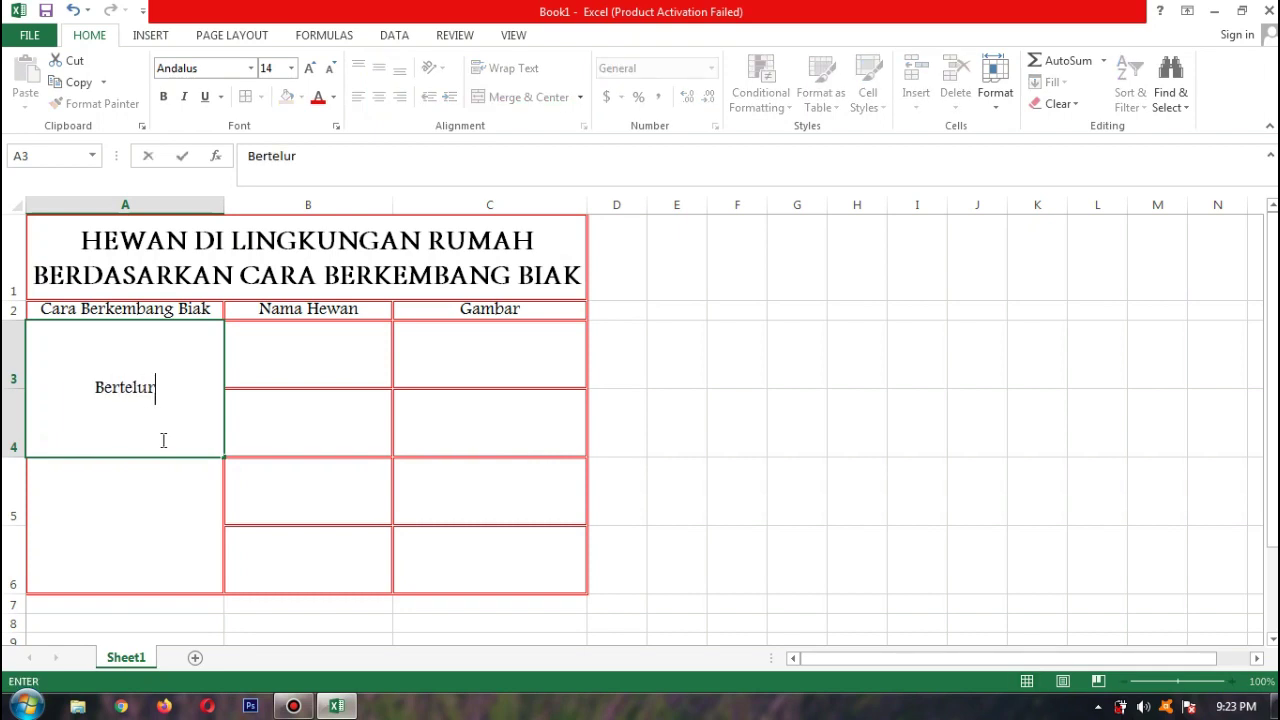
pyautogui.press('Tab')
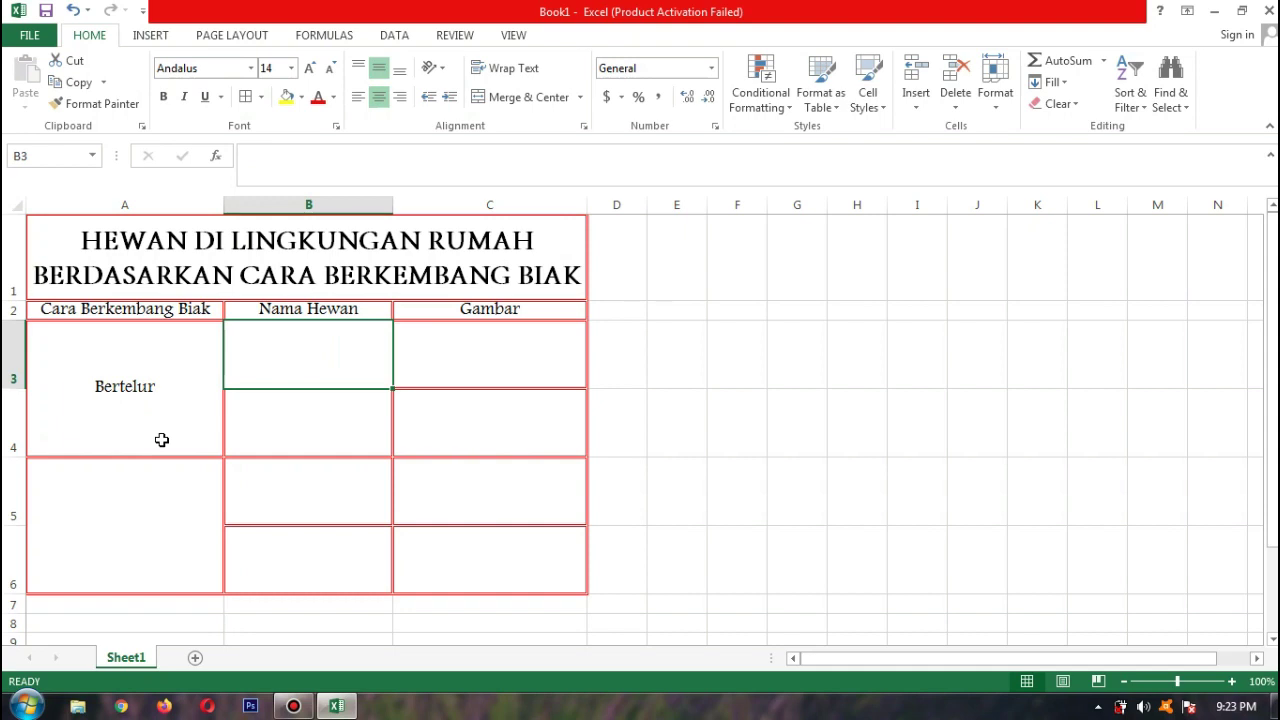
pyautogui.write('Ayam')
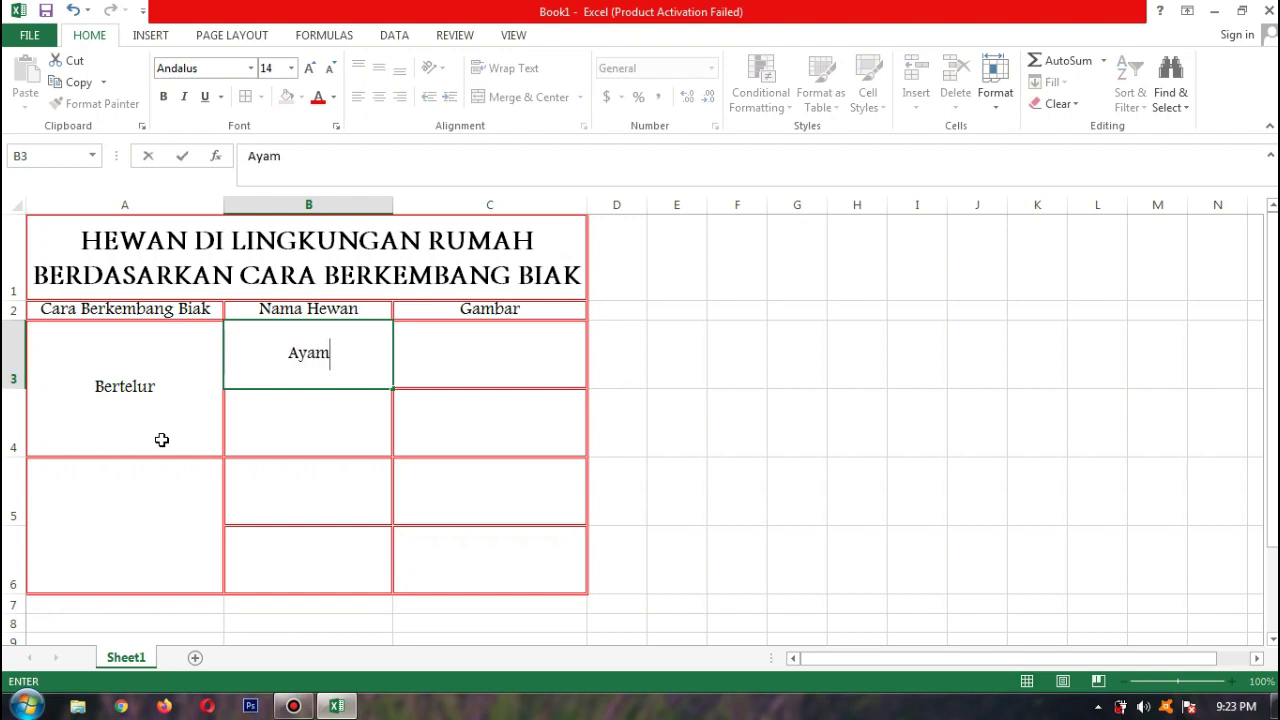
pyautogui.press('Down')
pyautogui.press('Down')
pyautogui.press('Left')
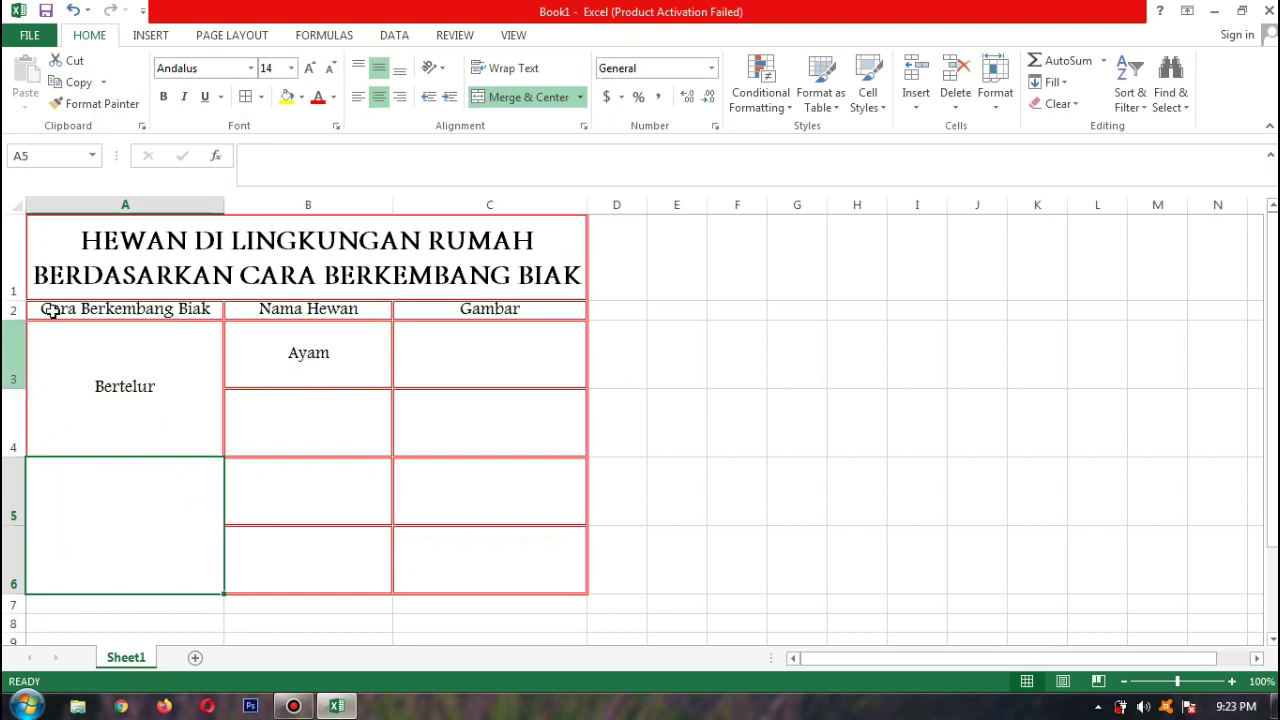
pyautogui.click(315, 411)
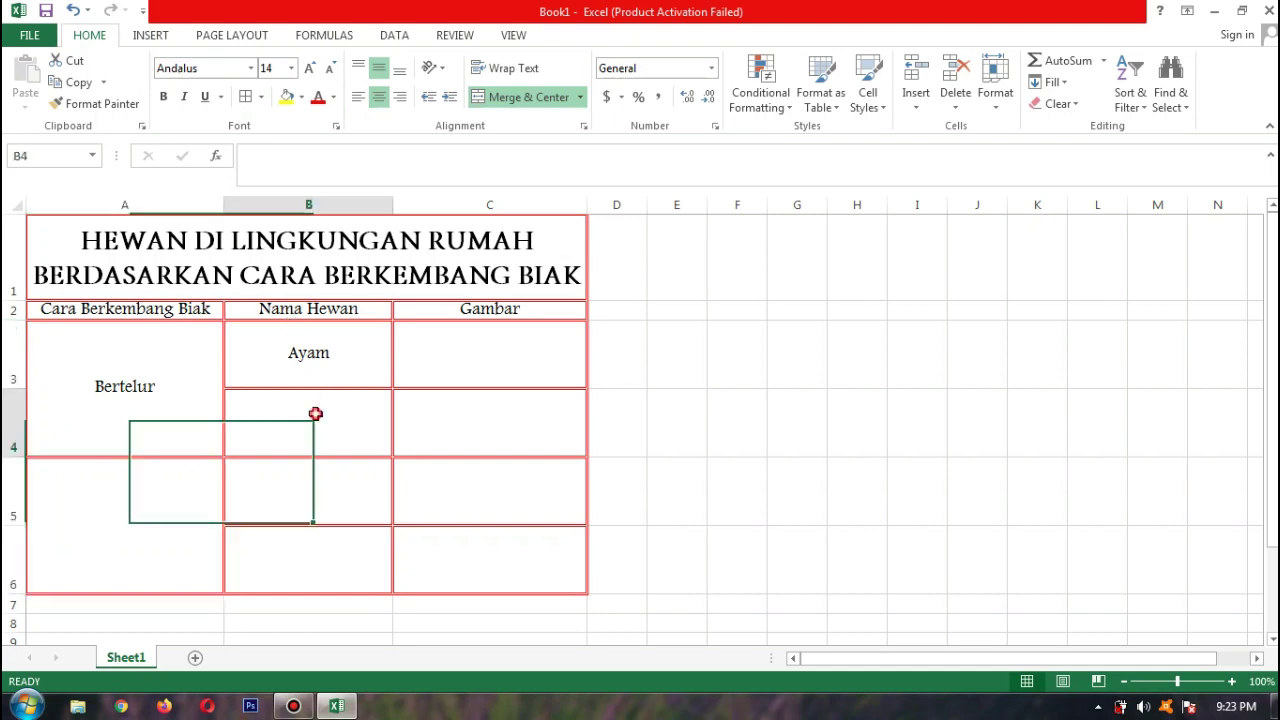
pyautogui.write('B')
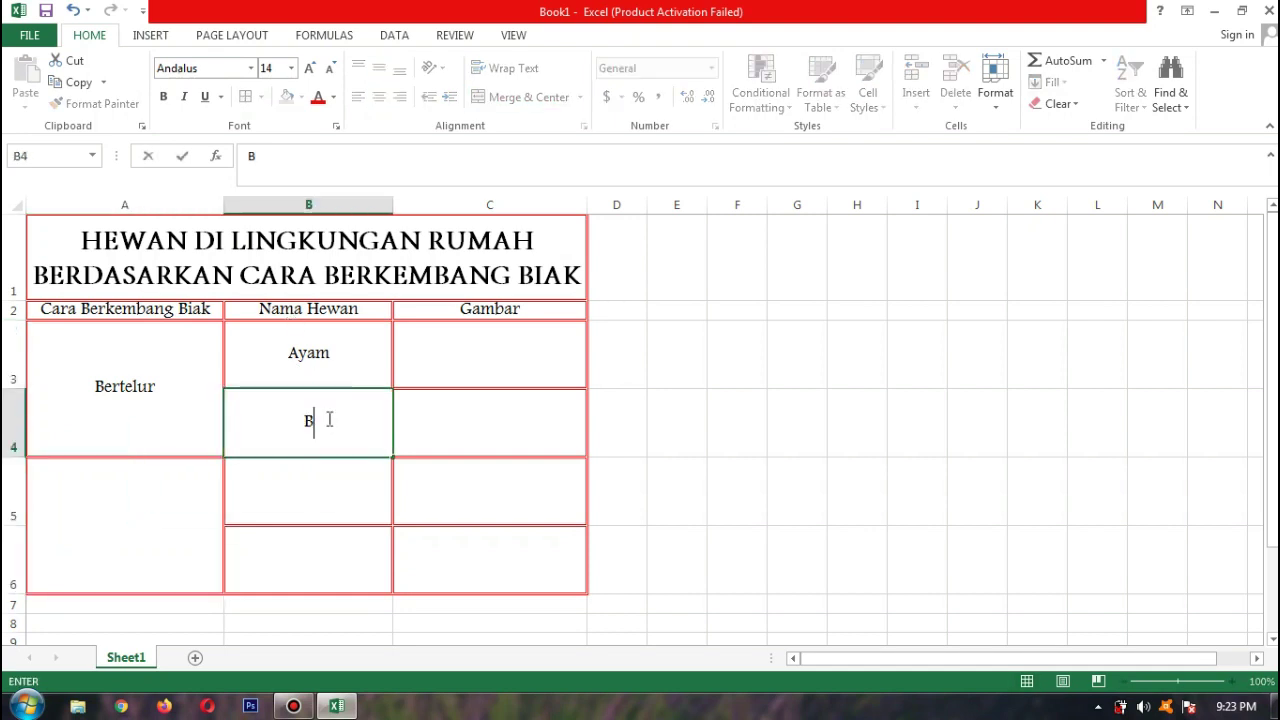
pyautogui.write('ebek')
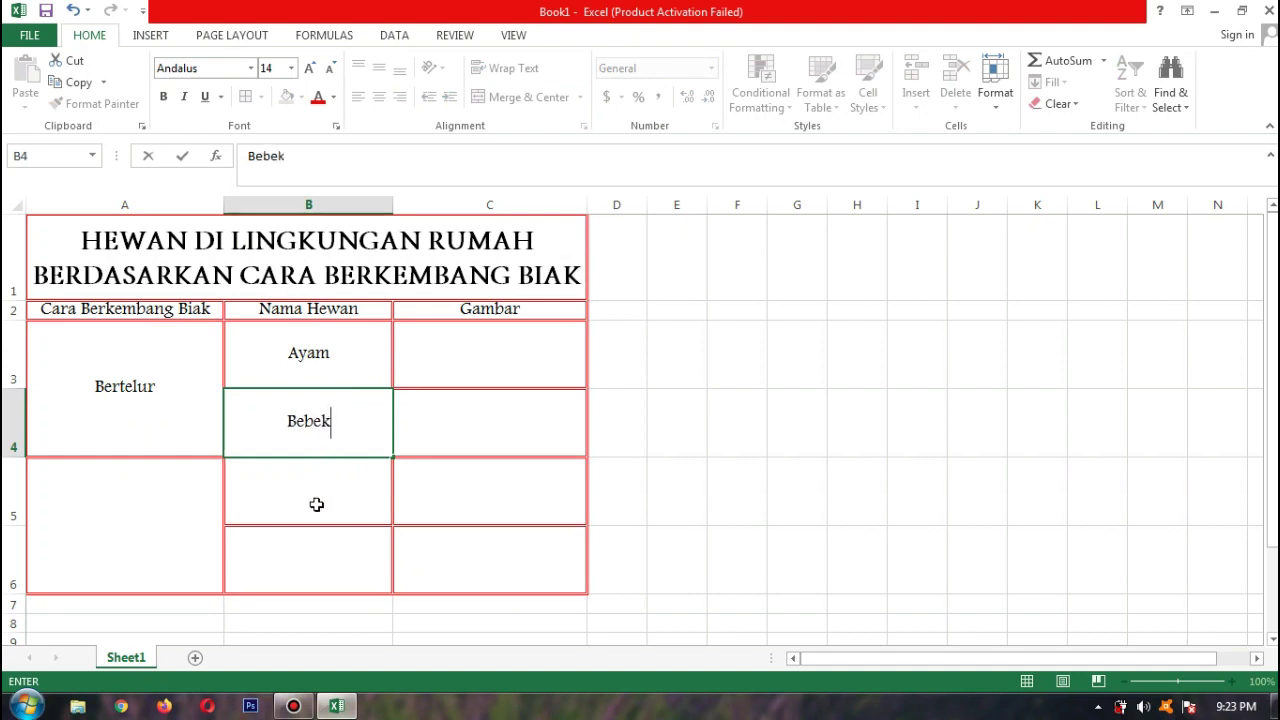
# Step: Enter "Melahirkan" in merged cell A5 and the animal name "Kelinci" in B5
pyautogui.click(161, 518)
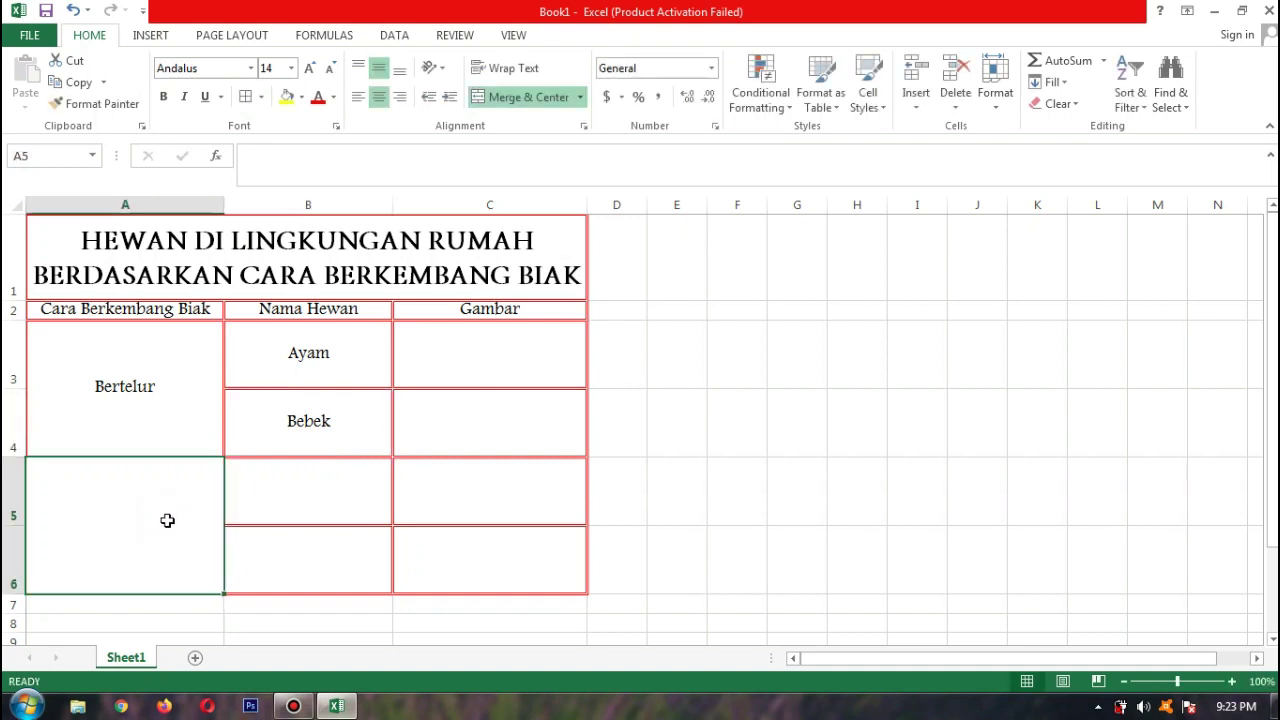
pyautogui.write('Mela')
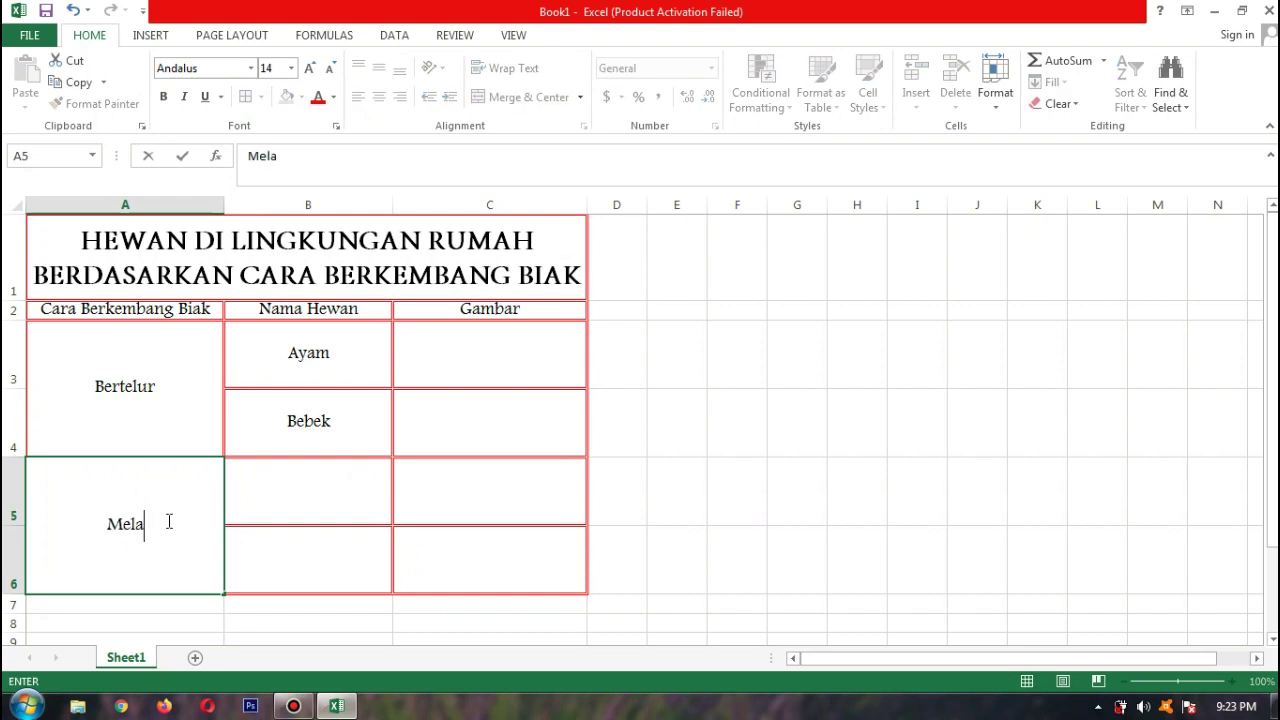
pyautogui.write('hirkan')
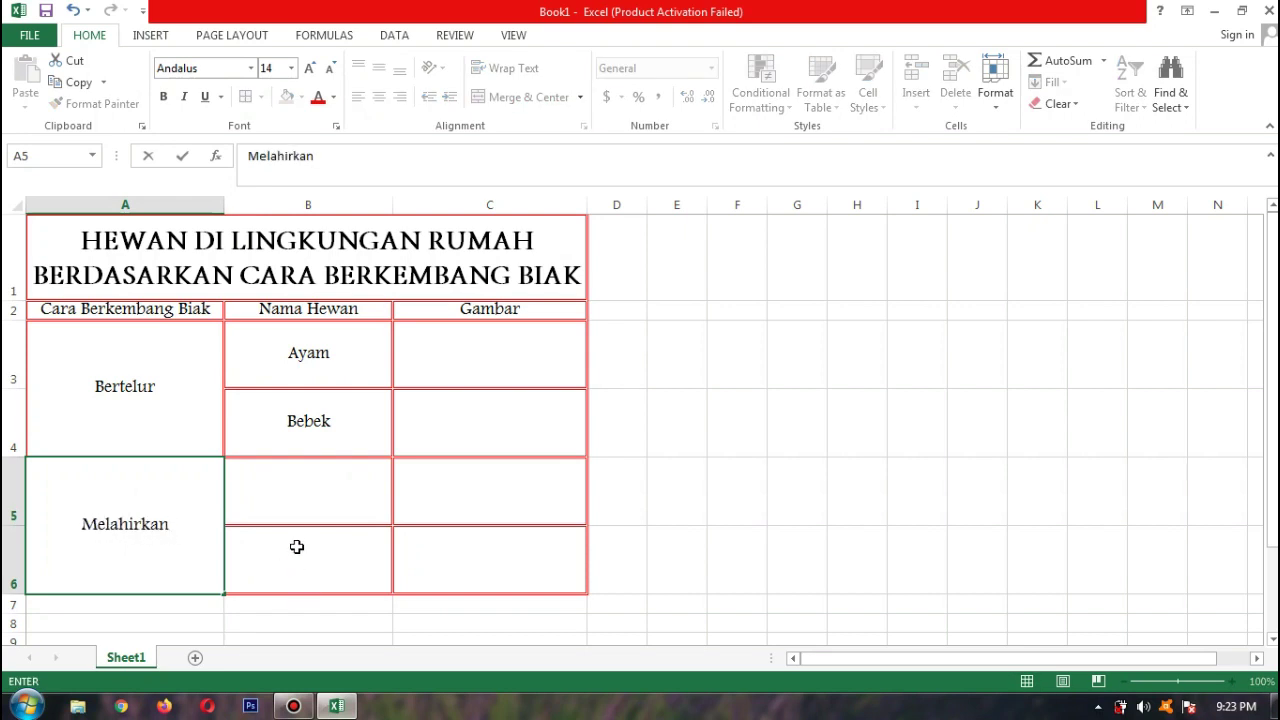
pyautogui.click(303, 505)
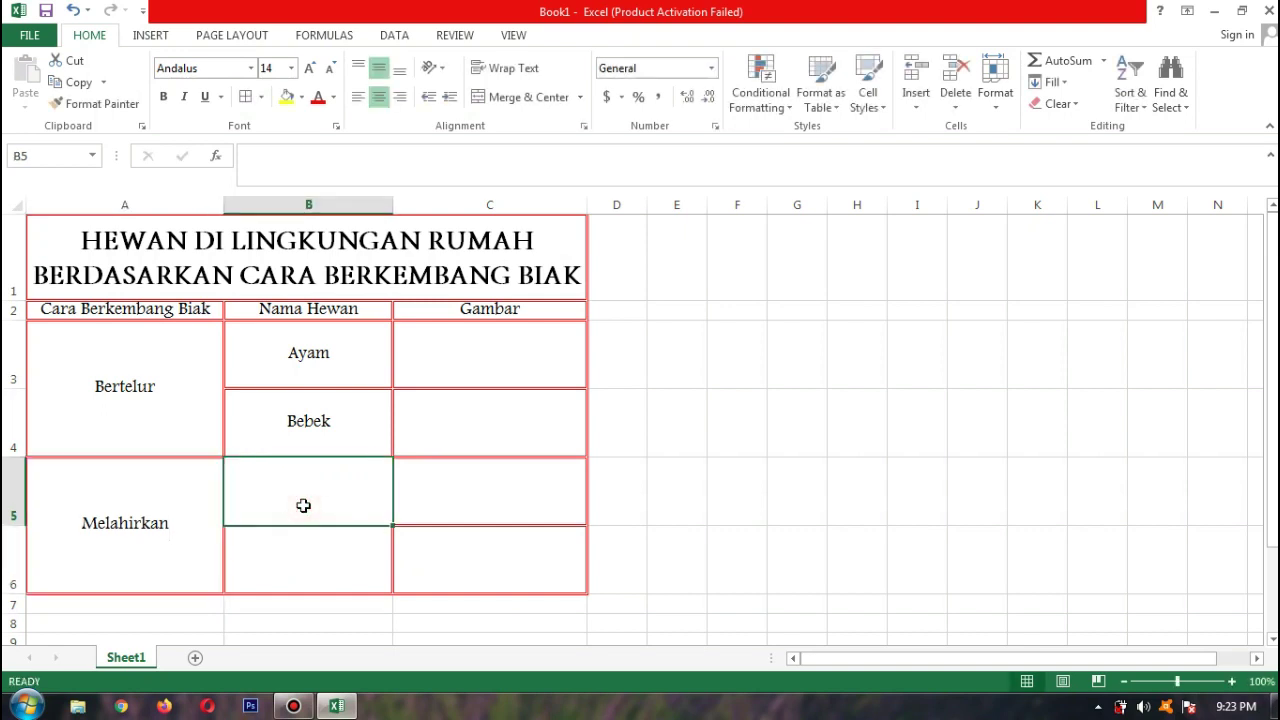
pyautogui.write('Keli')
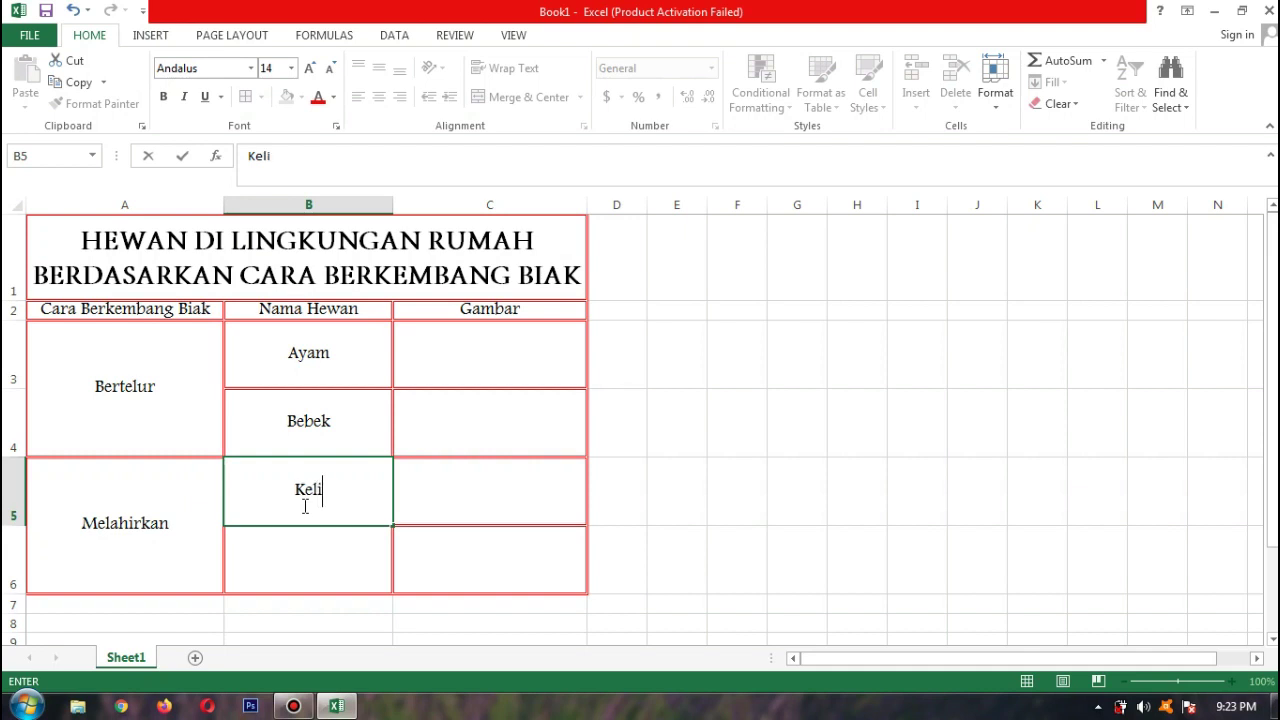
pyautogui.write('nci')
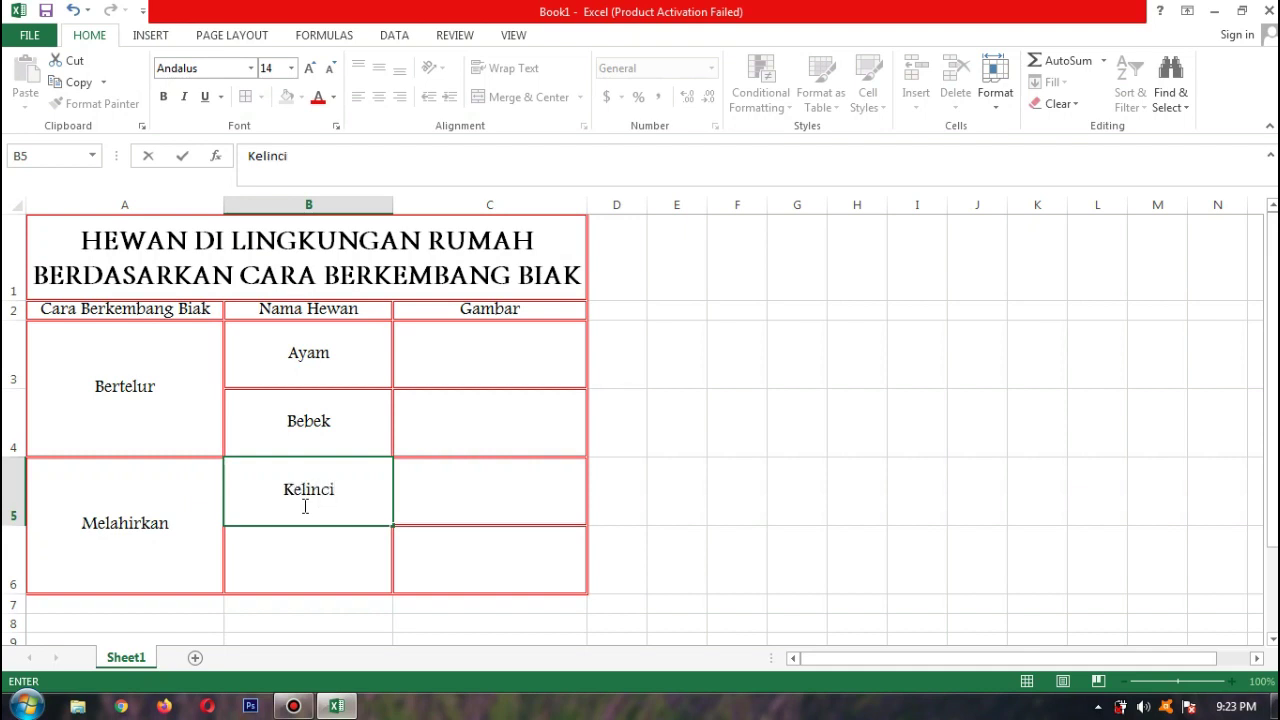
# Step: Enter the animal name "Anjing" in B6 and increase the height of heading row 2
pyautogui.click(306, 566)
pyautogui.write('A')
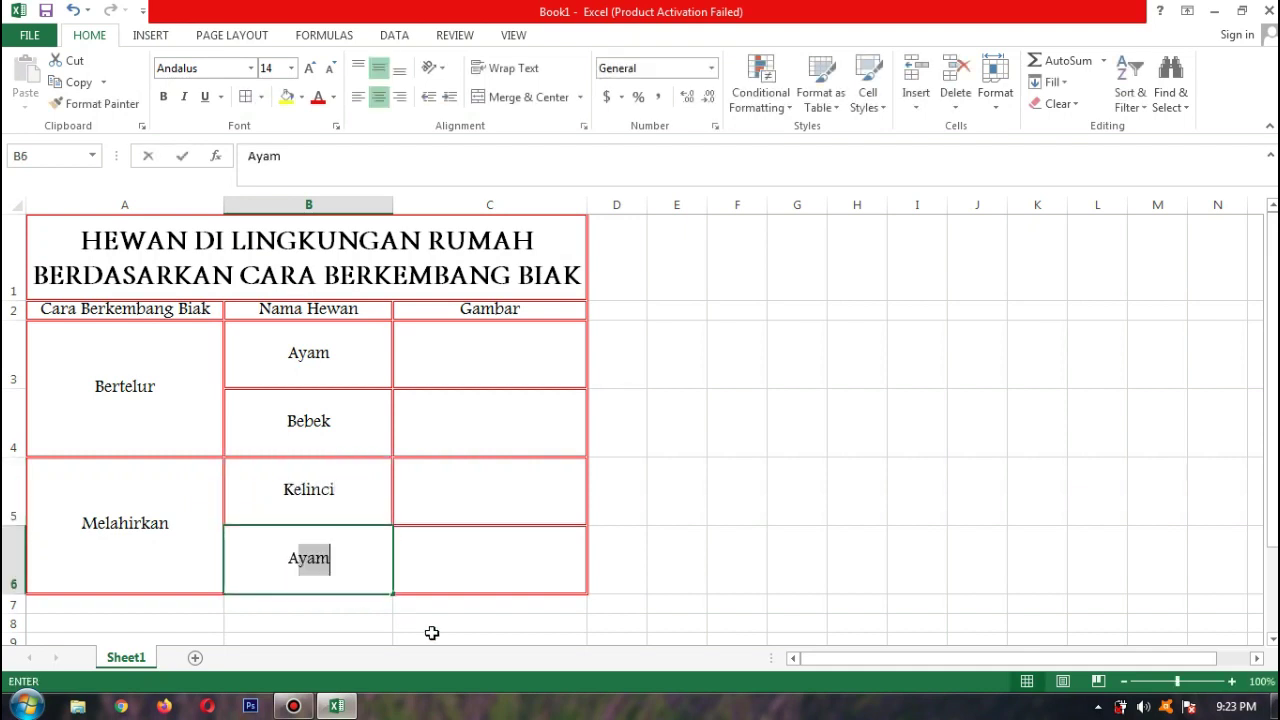
pyautogui.write('njing')
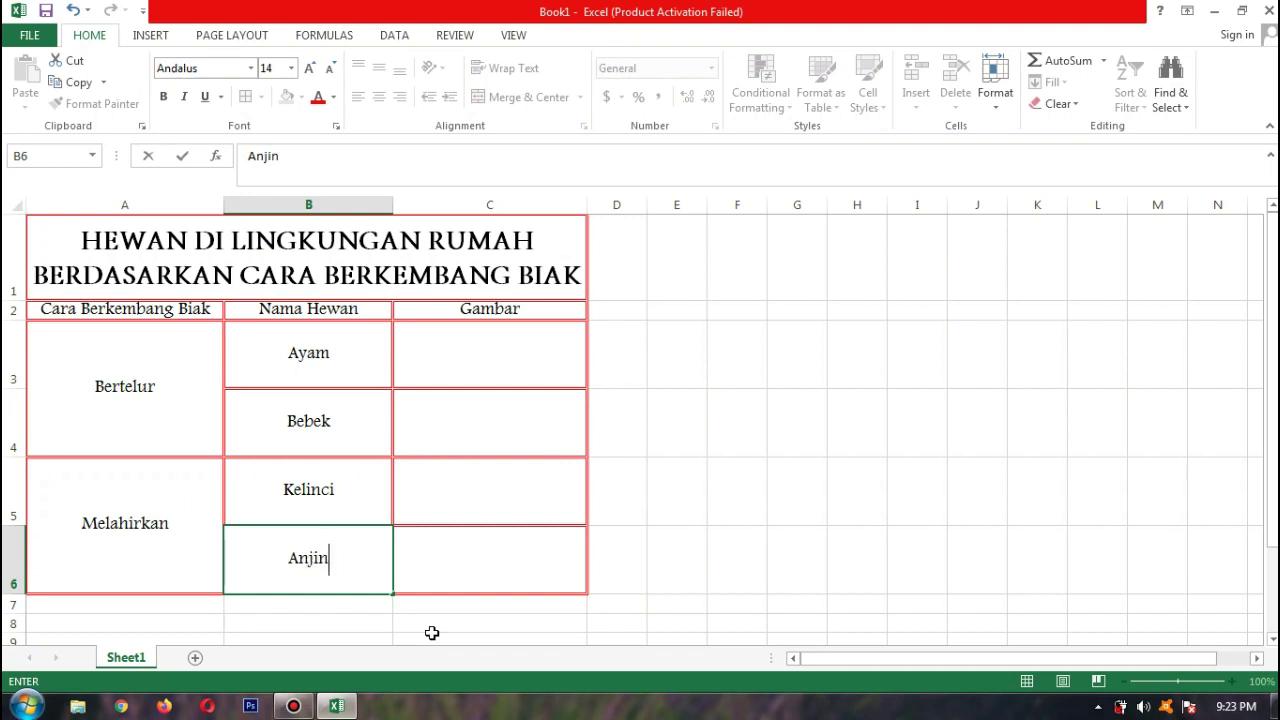
pyautogui.click(541, 552)
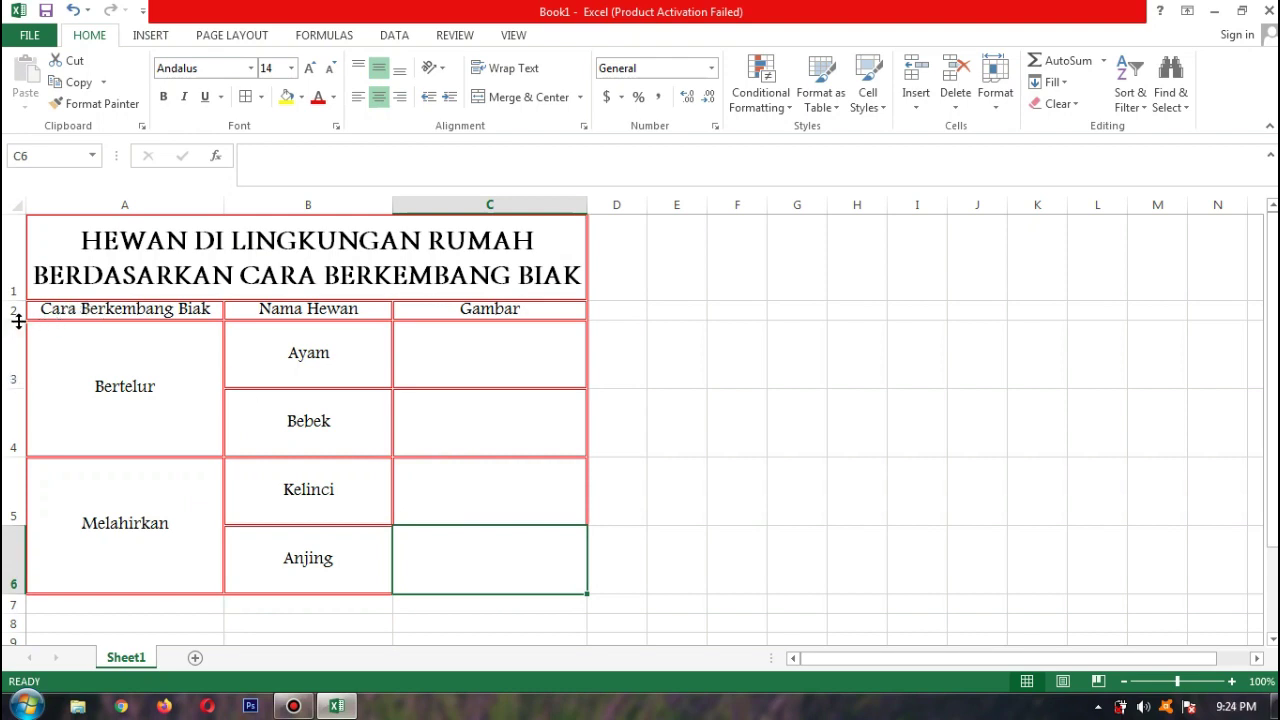
pyautogui.moveTo(17, 320); pyautogui.dragTo(17, 336)
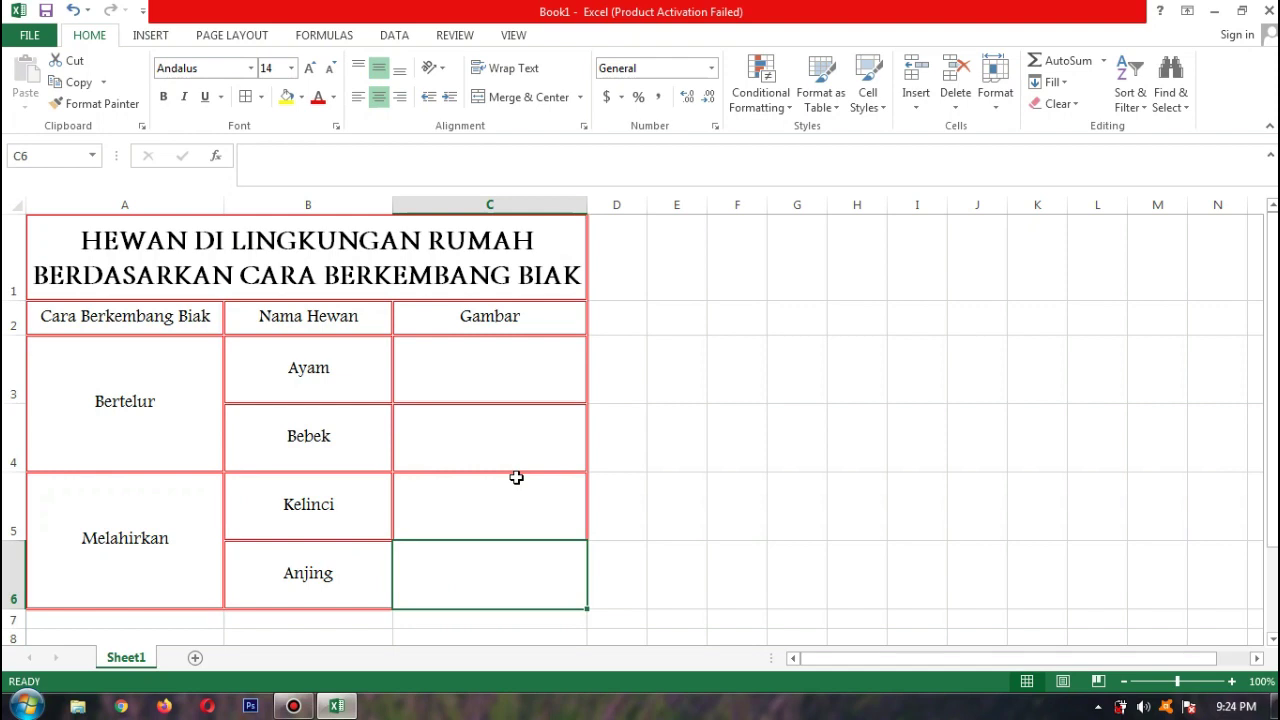
# Step: Start inserting pictures at cell C3 and browse to the folder D:\Gambar\HEWAN\hewan lingkungan rumah
pyautogui.click(497, 365)
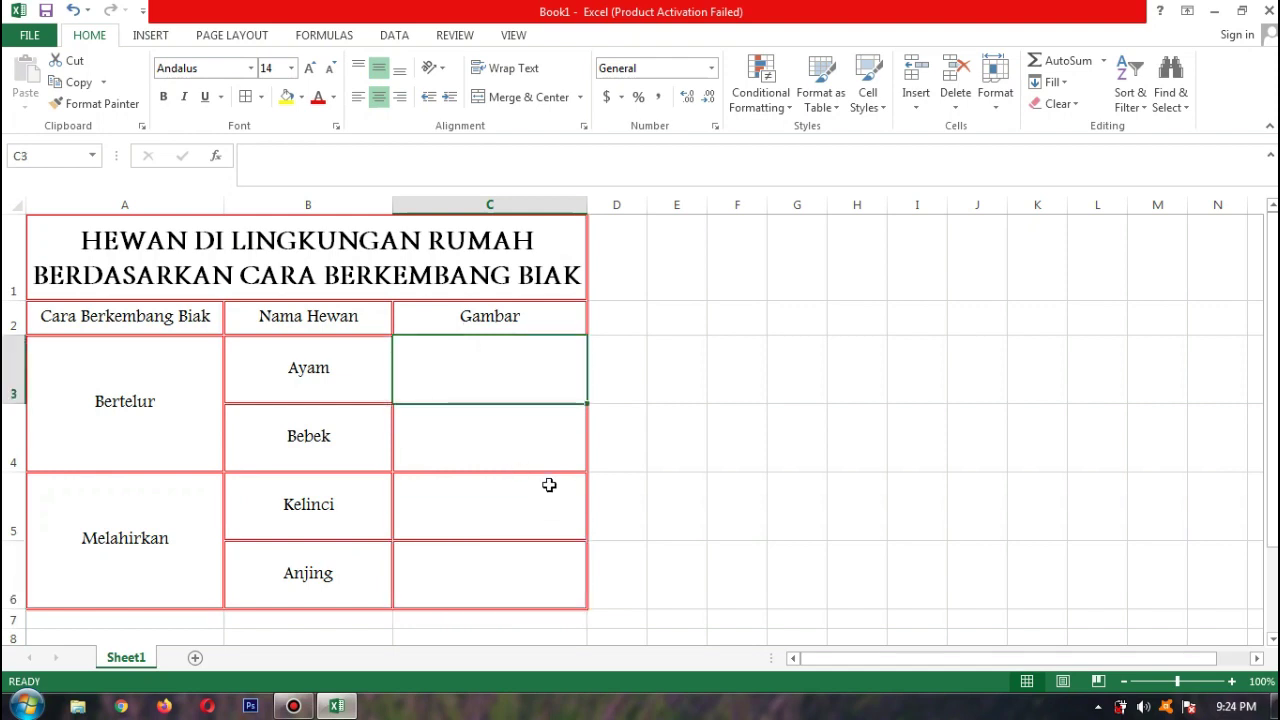
pyautogui.click(158, 36)
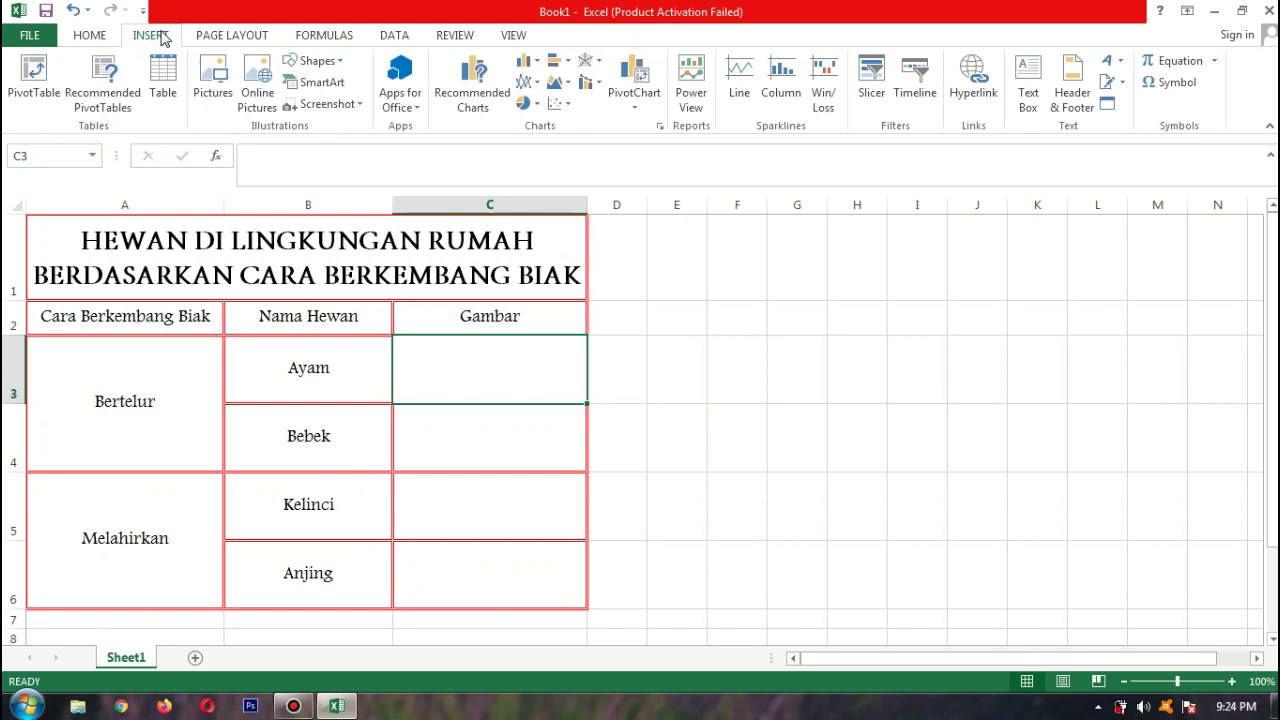
pyautogui.click(212, 95)
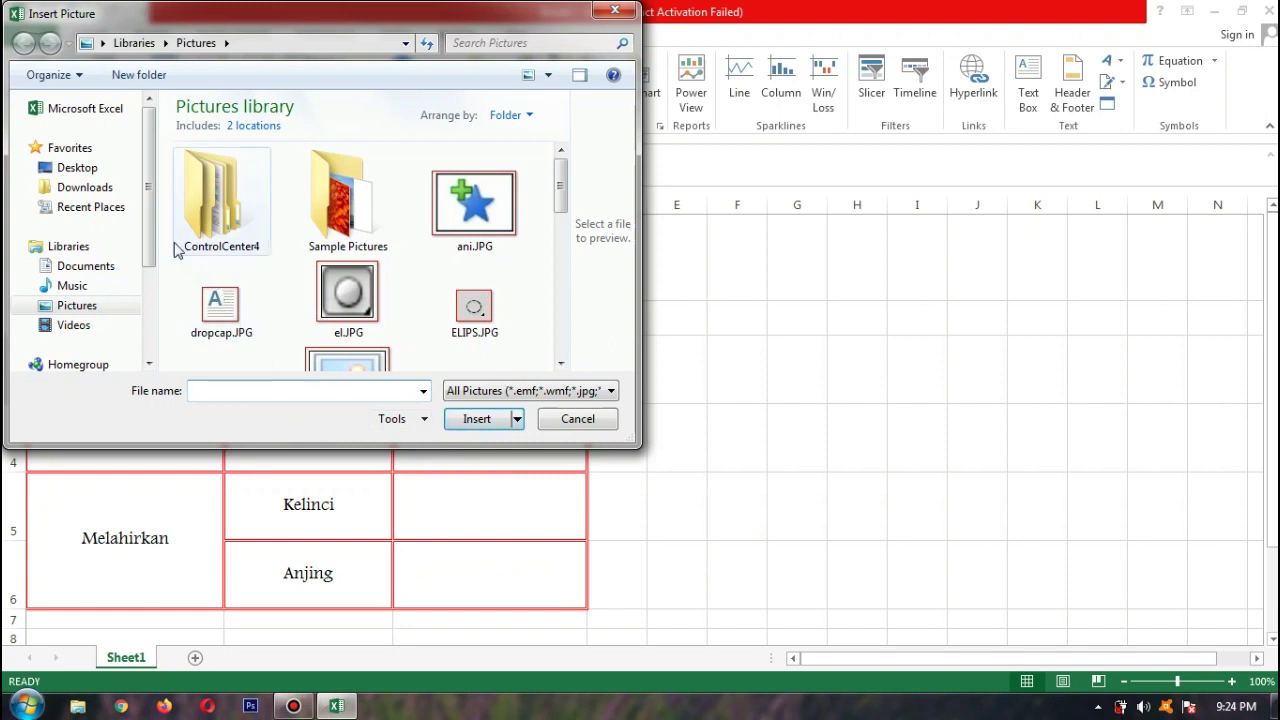
pyautogui.scroll(-2, 110, 260)
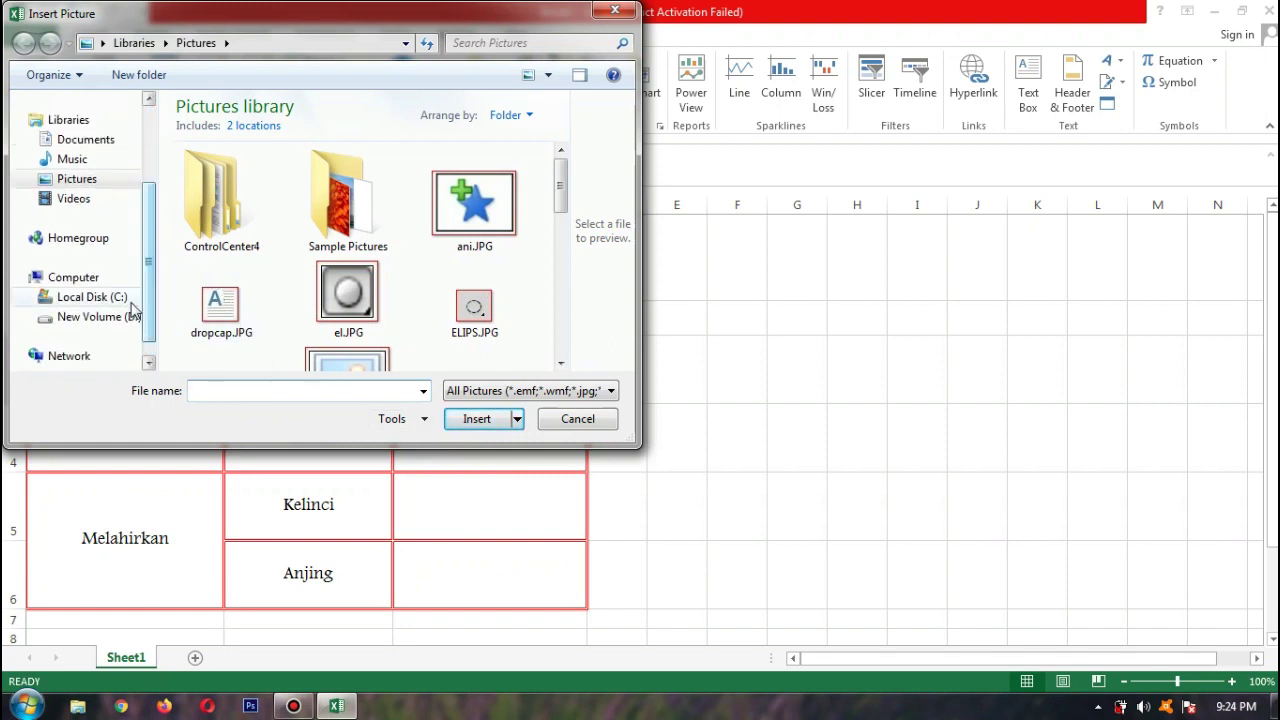
pyautogui.click(100, 317)
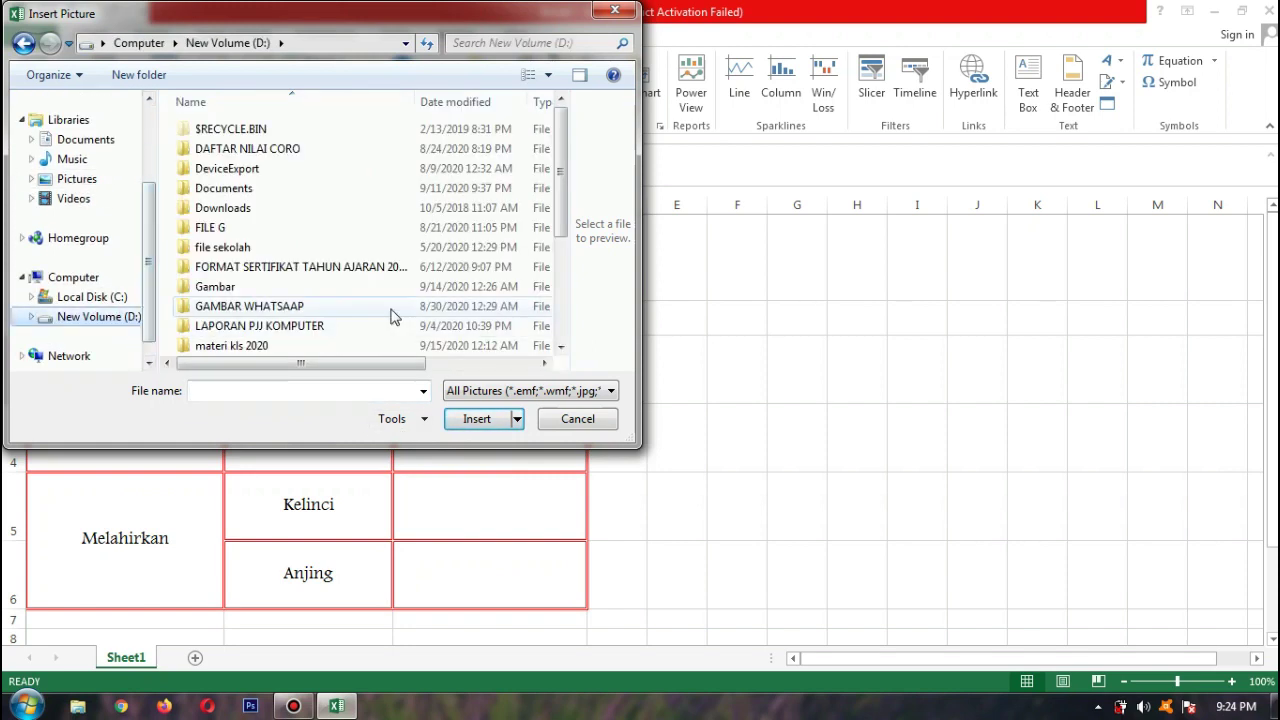
pyautogui.click(273, 290)
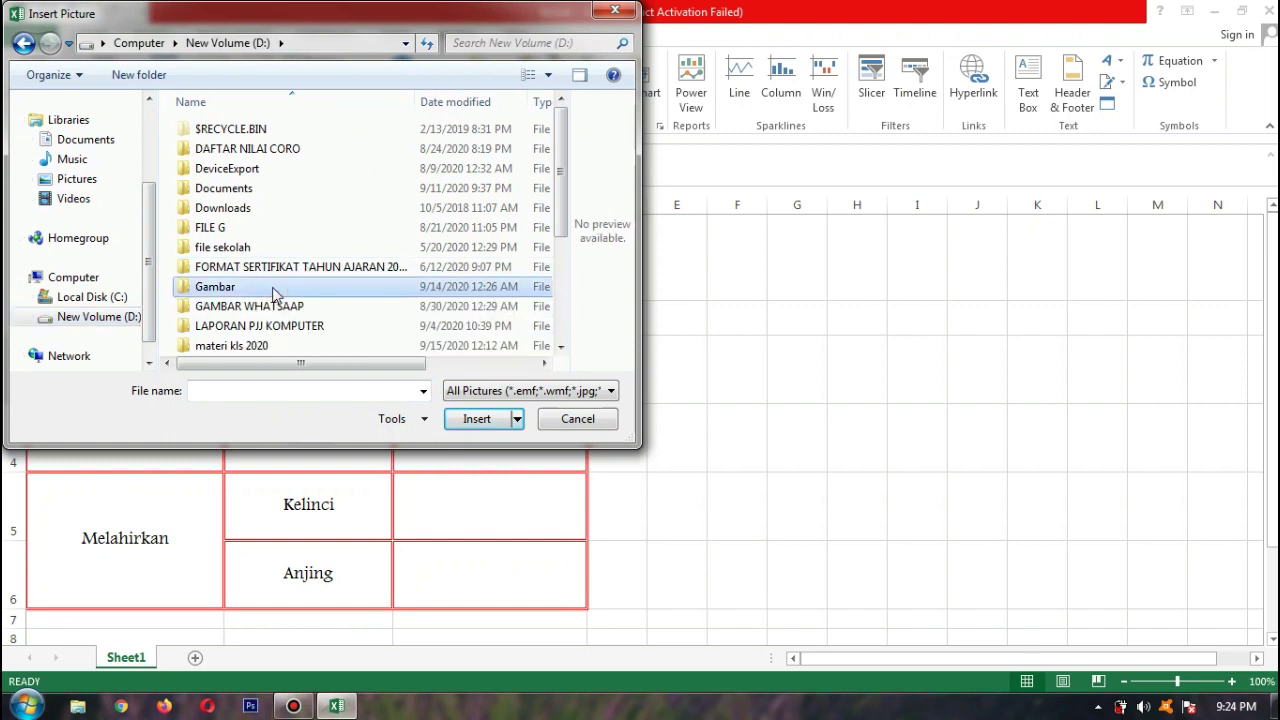
pyautogui.doubleClick(273, 290)
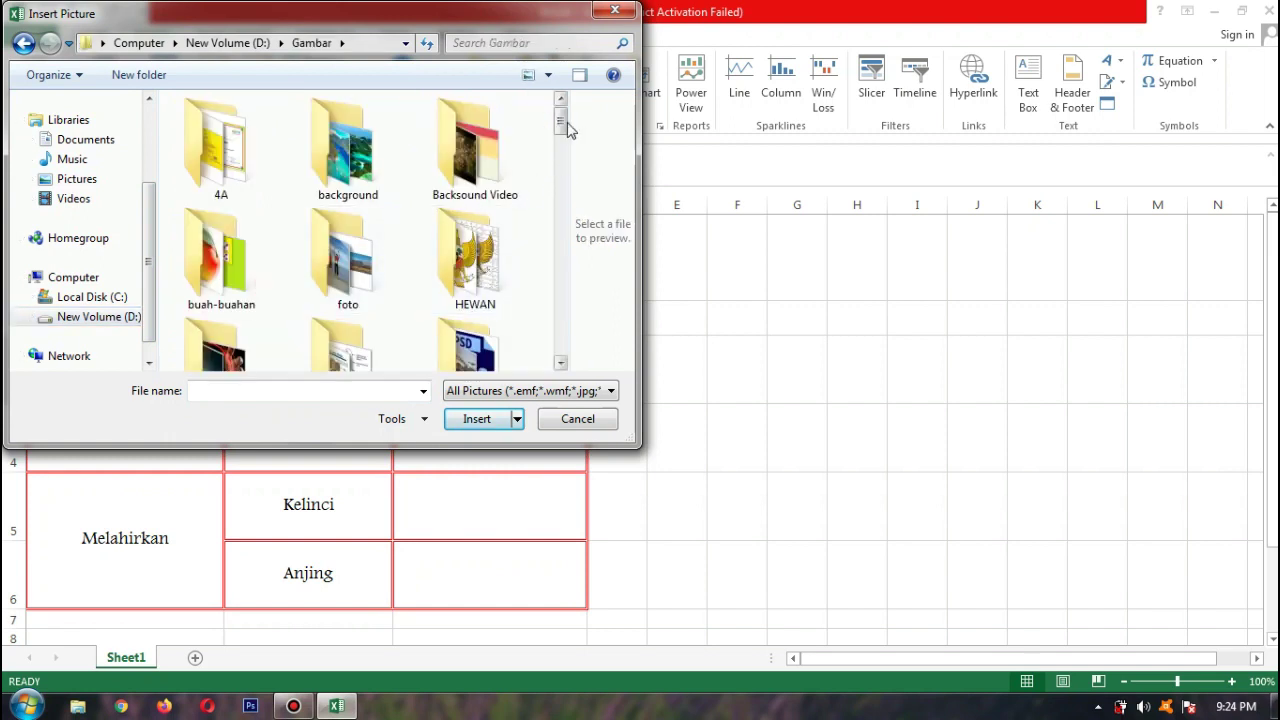
pyautogui.moveTo(560, 121); pyautogui.dragTo(560, 145)
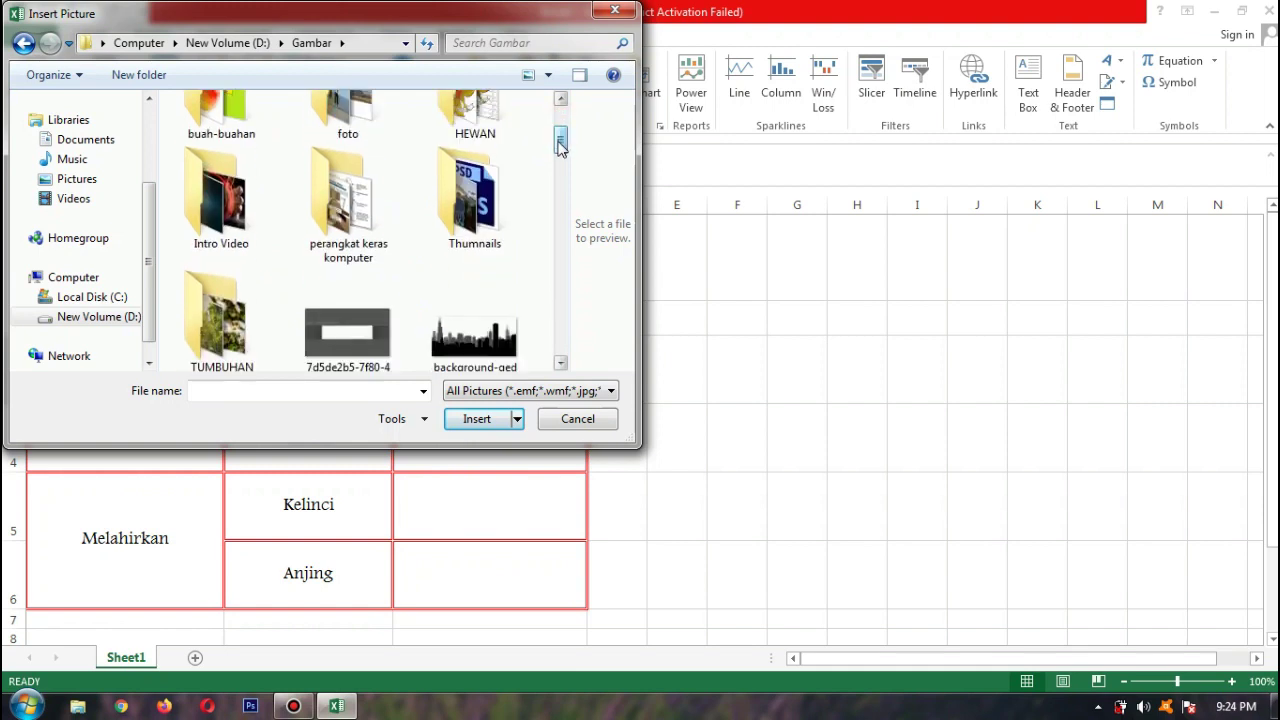
pyautogui.moveTo(560, 145); pyautogui.dragTo(560, 117)
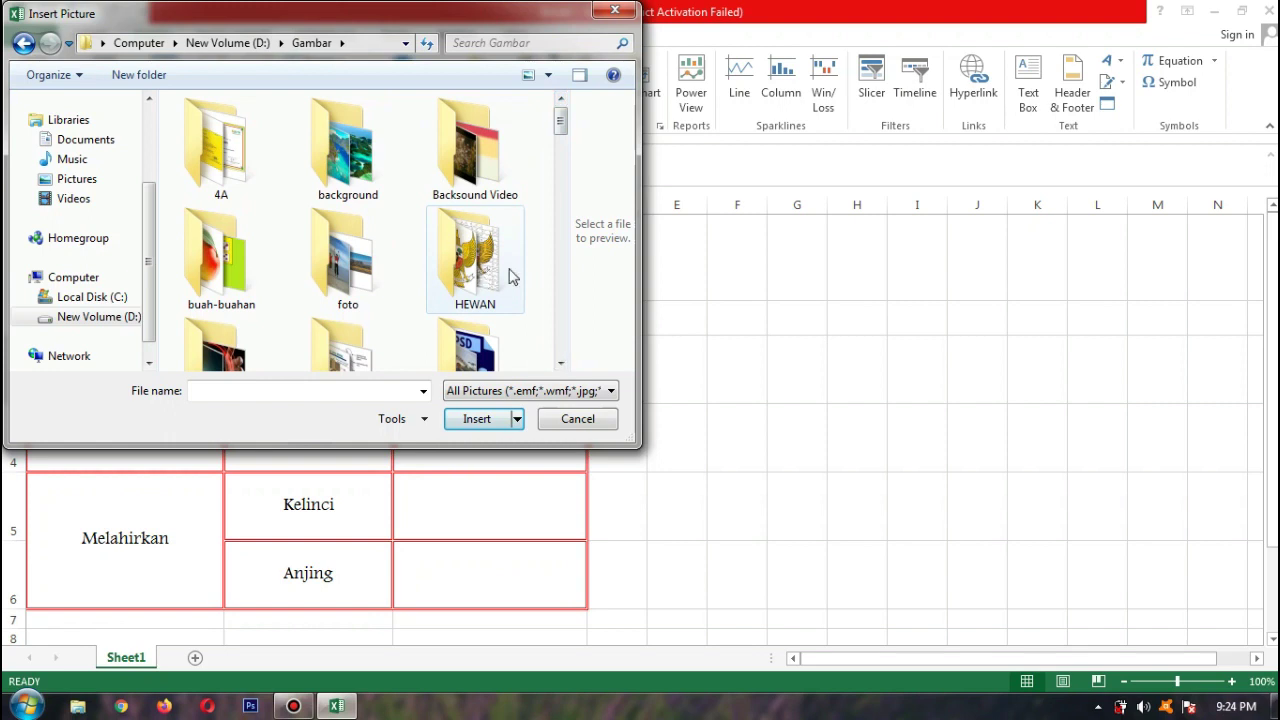
pyautogui.doubleClick(474, 287)
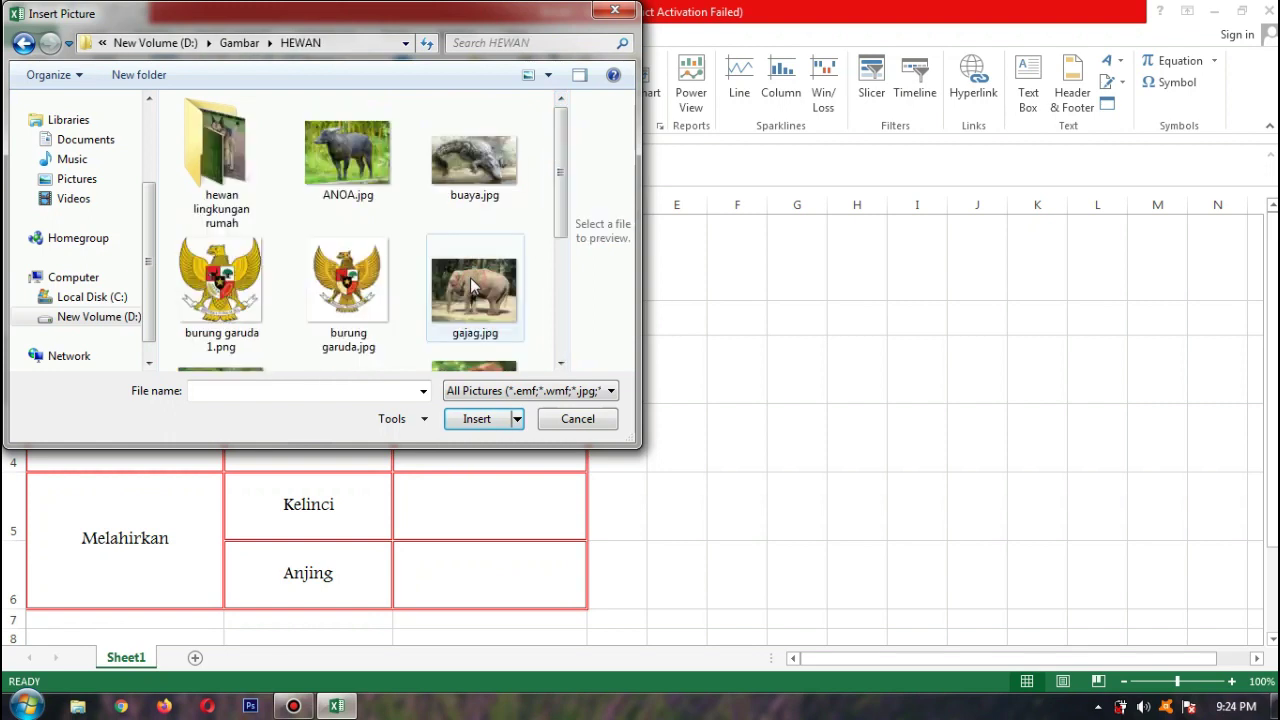
pyautogui.doubleClick(232, 182)
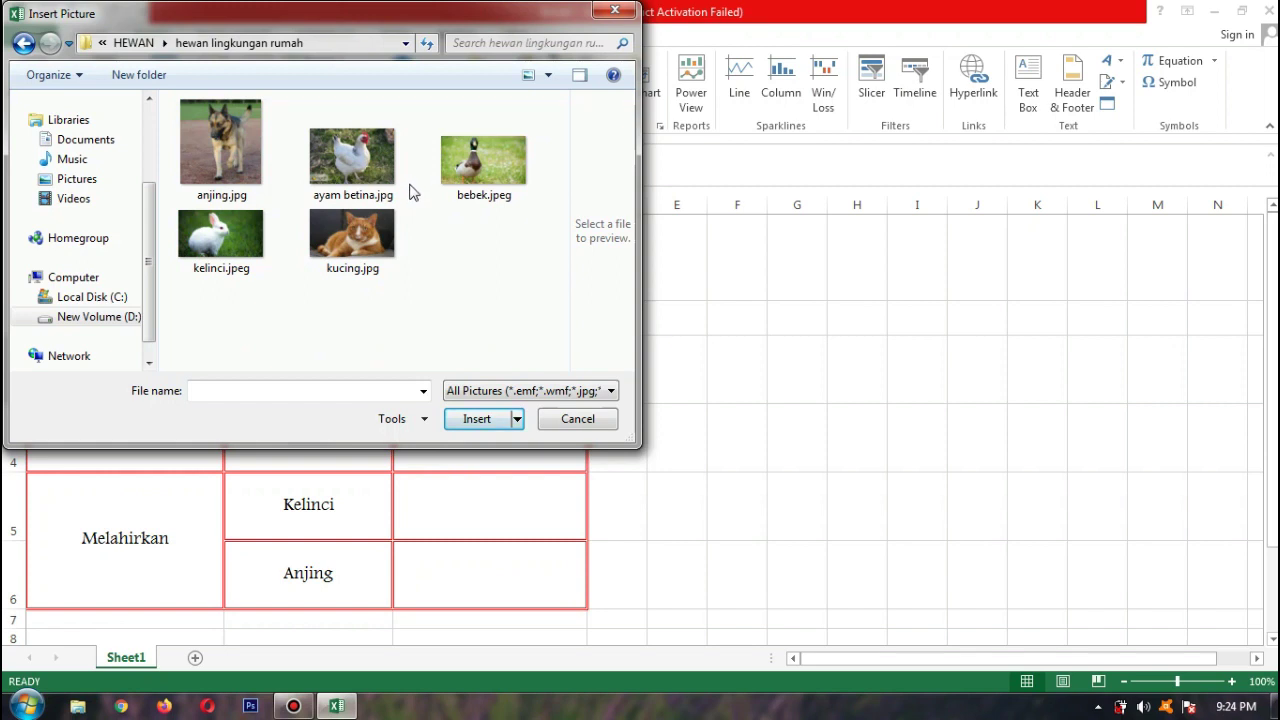
# Step: Insert the four pictures ayam betina.jpg, bebek.jpeg, kelinci.jpeg and anjing.jpg together into the sheet
pyautogui.click(357, 163)
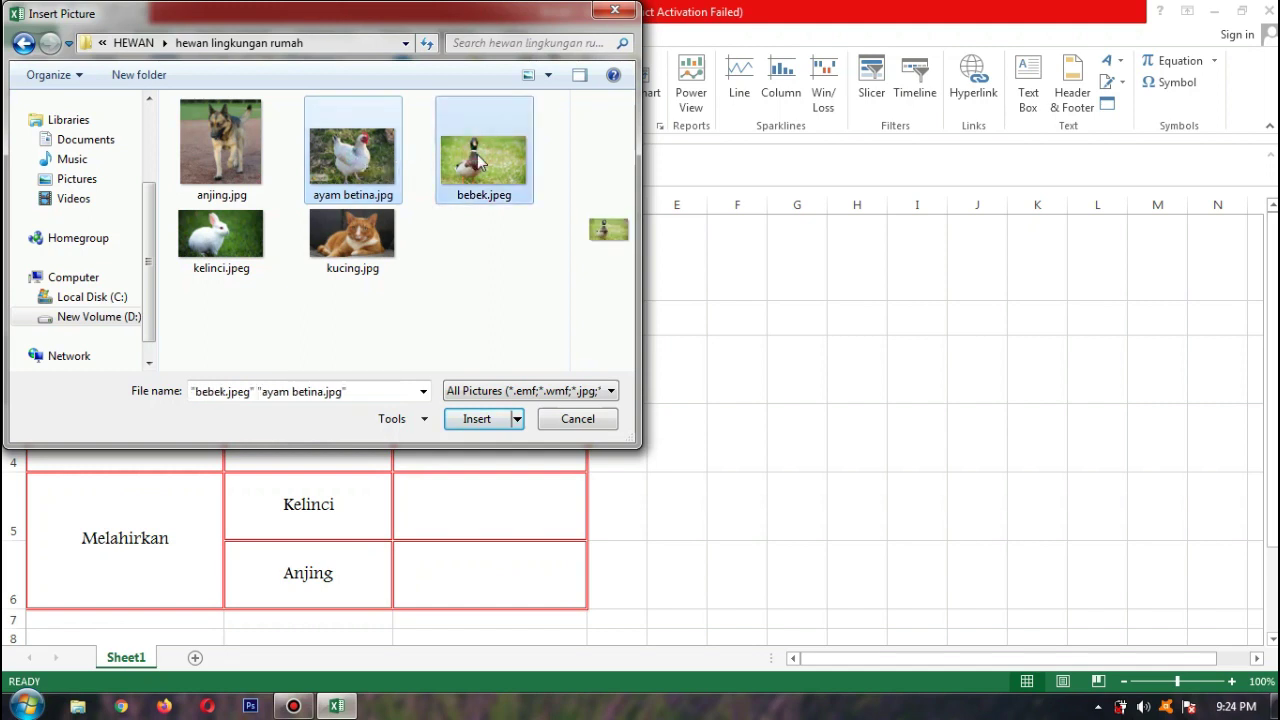
pyautogui.keyDown('ctrl'); pyautogui.click(222, 236); pyautogui.keyUp('ctrl')
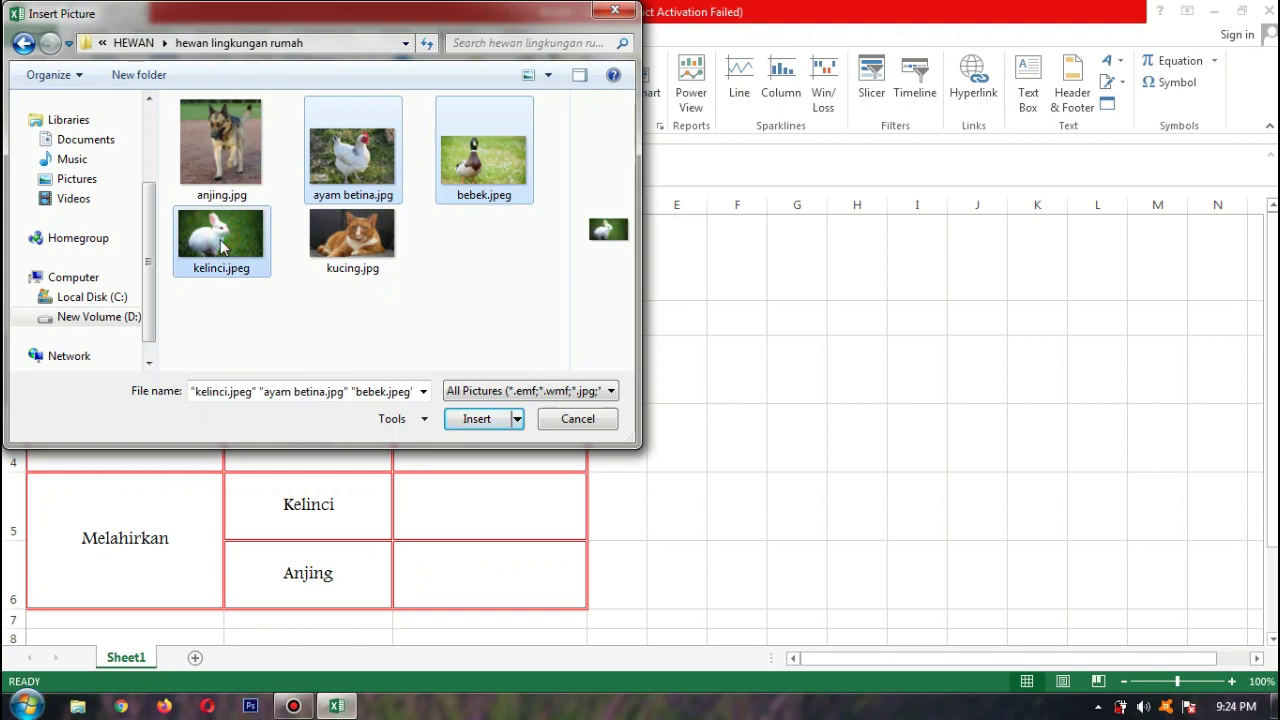
pyautogui.keyDown('ctrl'); pyautogui.click(222, 157); pyautogui.keyUp('ctrl')
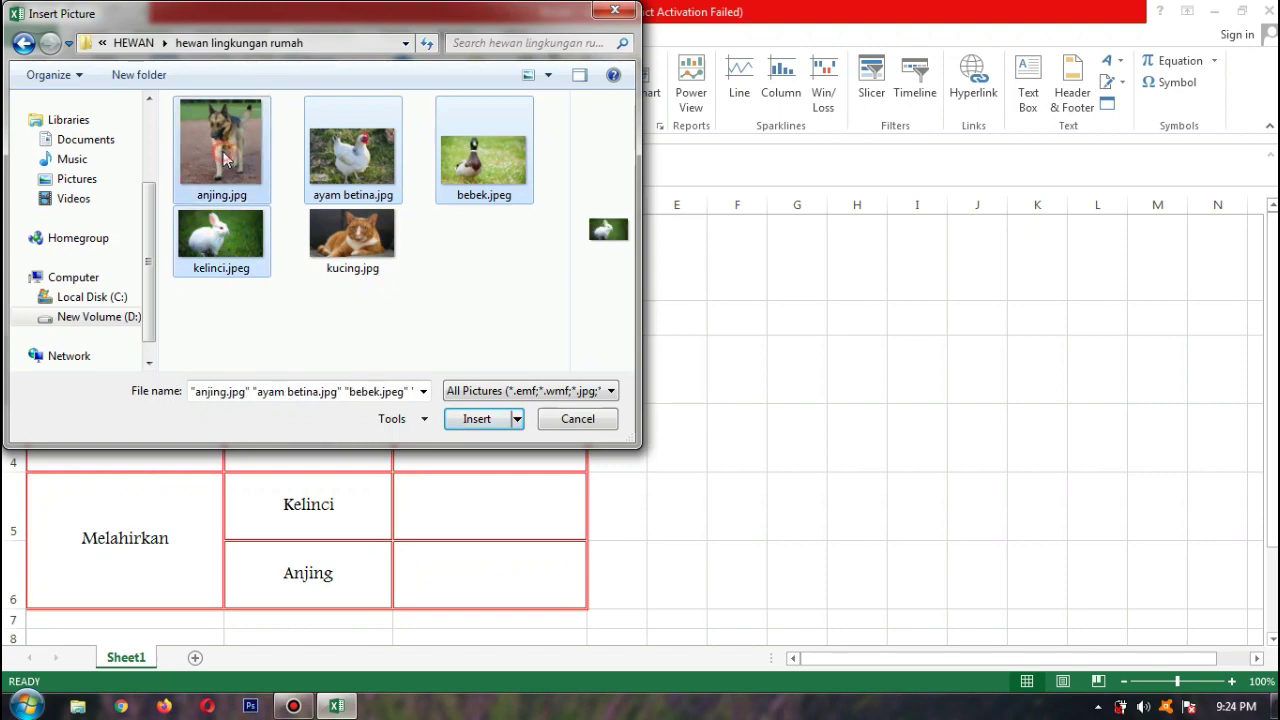
pyautogui.click(476, 419)
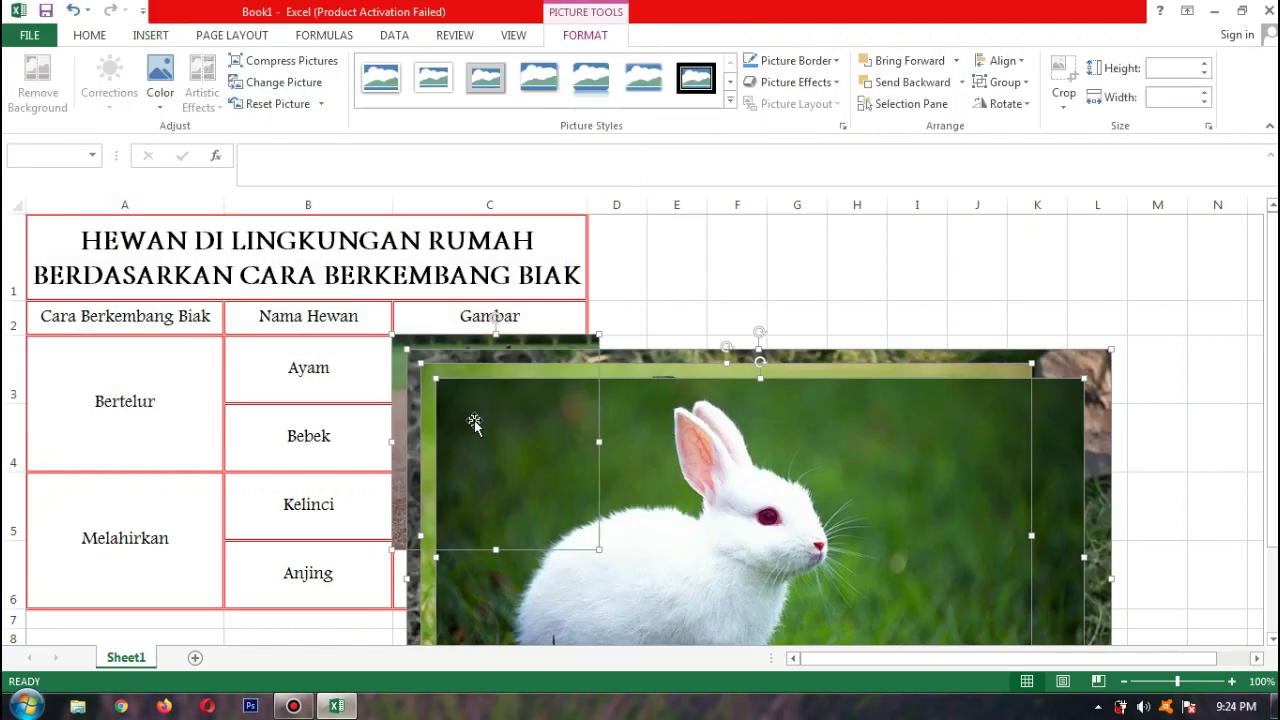
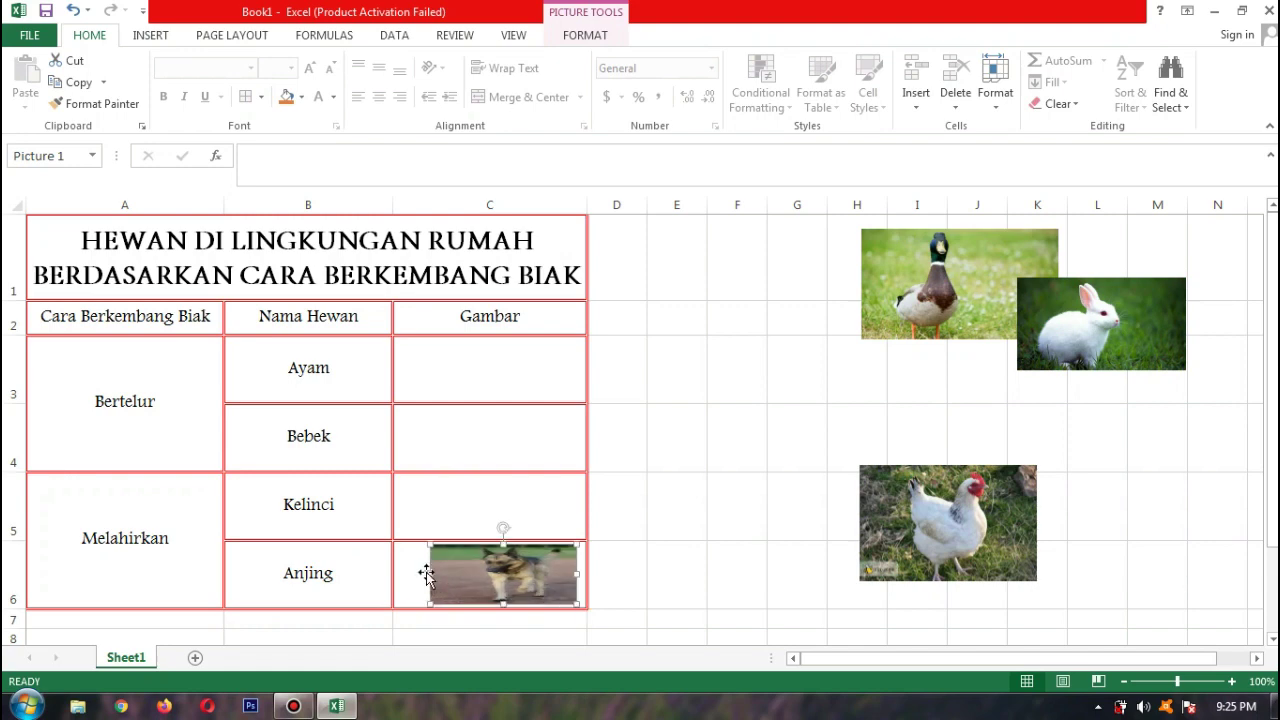
# Step: Widen the dog picture across cell C6, and move and resize the rabbit picture to fill C5
pyautogui.moveTo(431, 573); pyautogui.dragTo(397, 573)
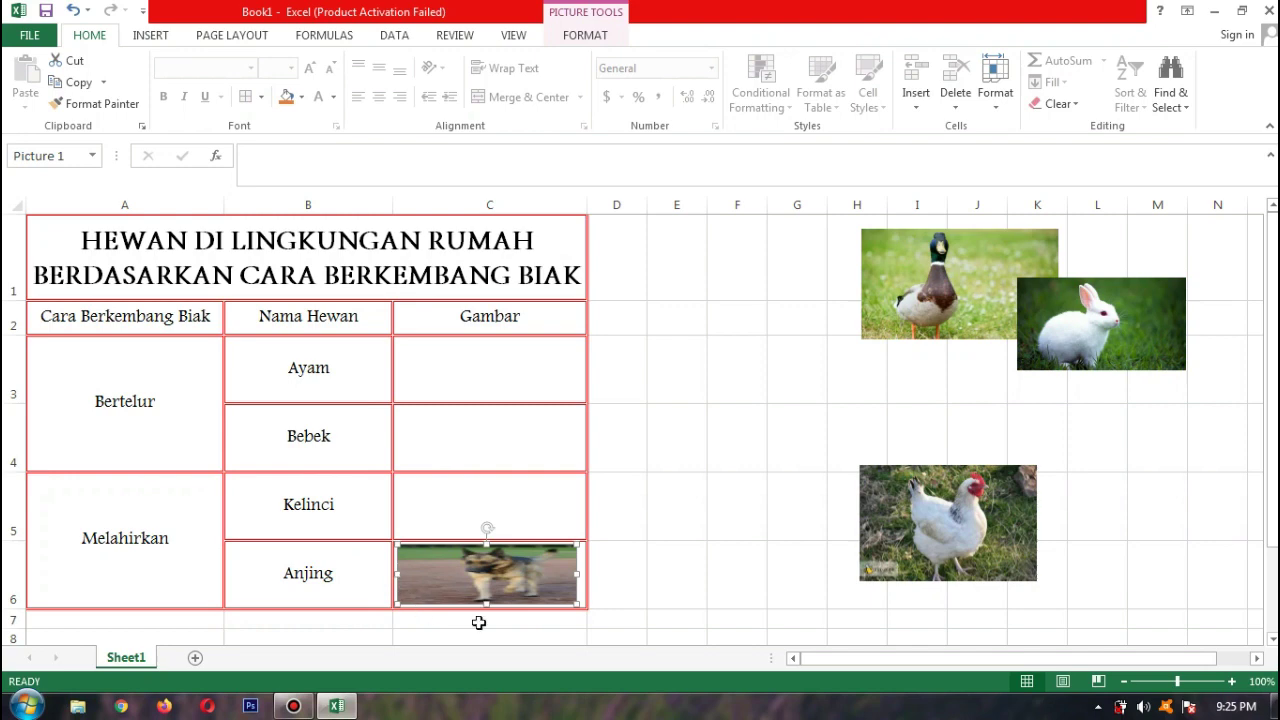
pyautogui.click(965, 535)
pyautogui.click(1047, 307)
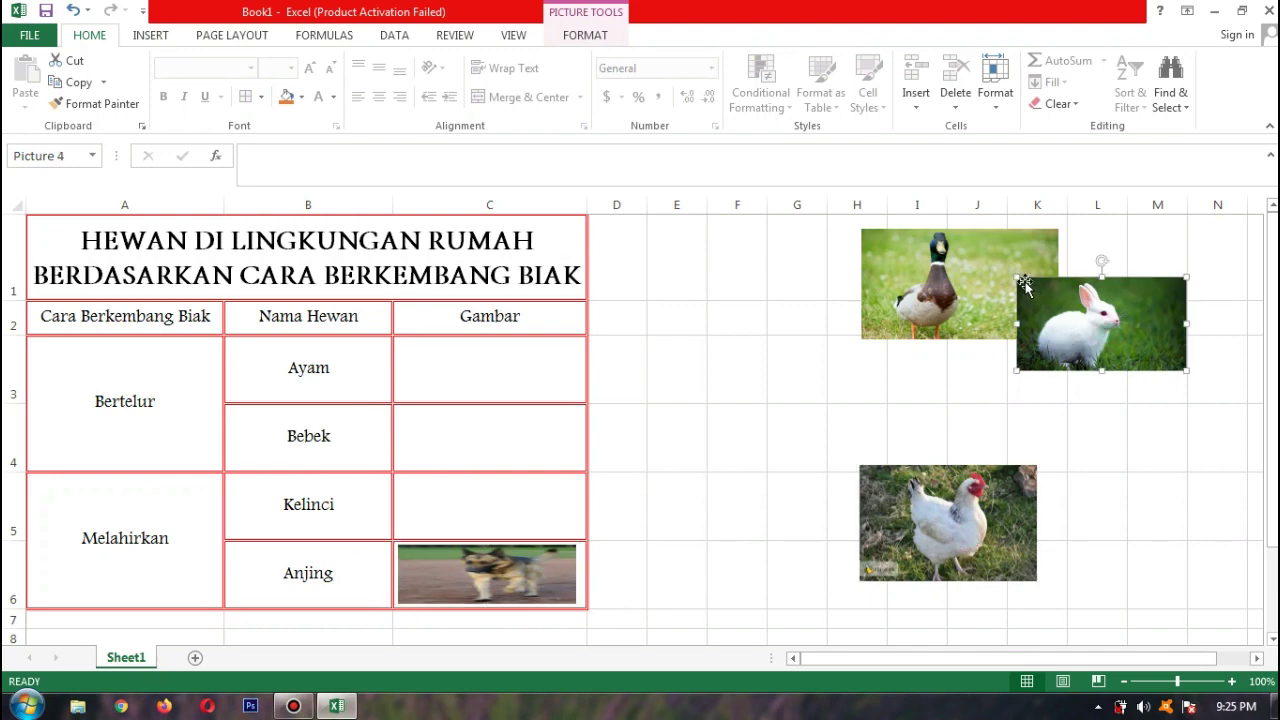
pyautogui.moveTo(1016, 272); pyautogui.dragTo(435, 493)
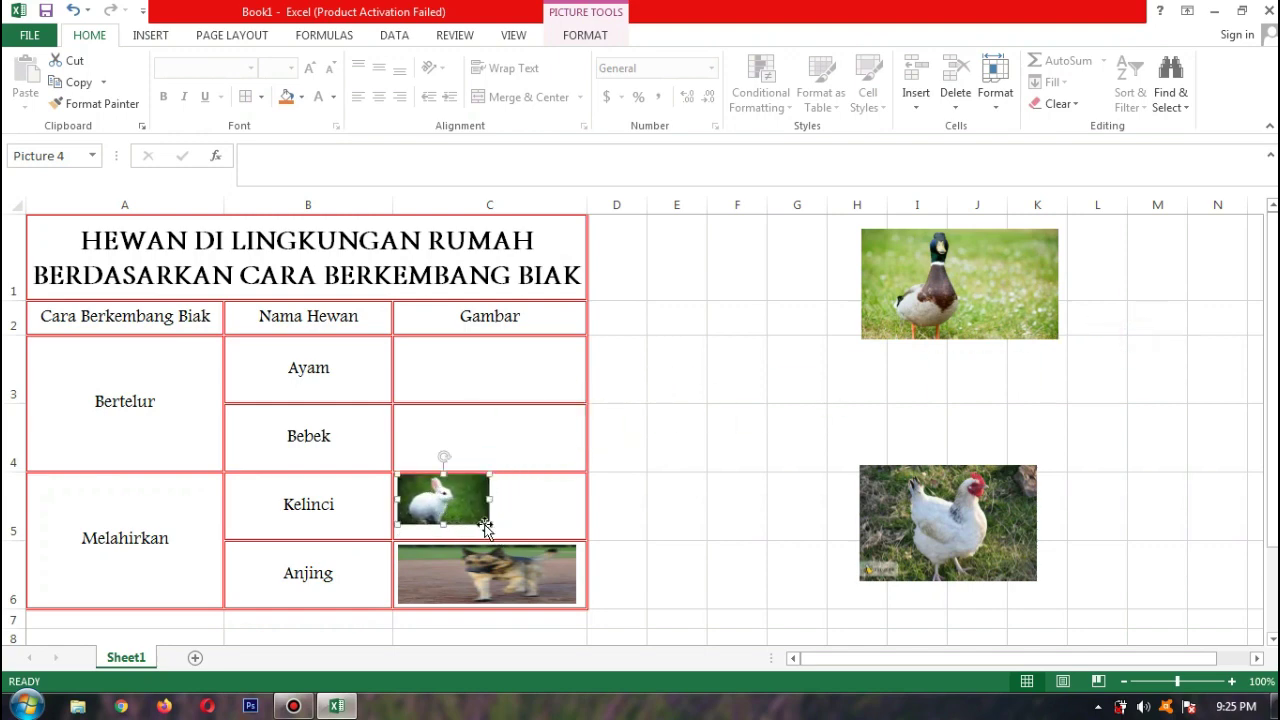
pyautogui.moveTo(488, 524); pyautogui.dragTo(584, 512)
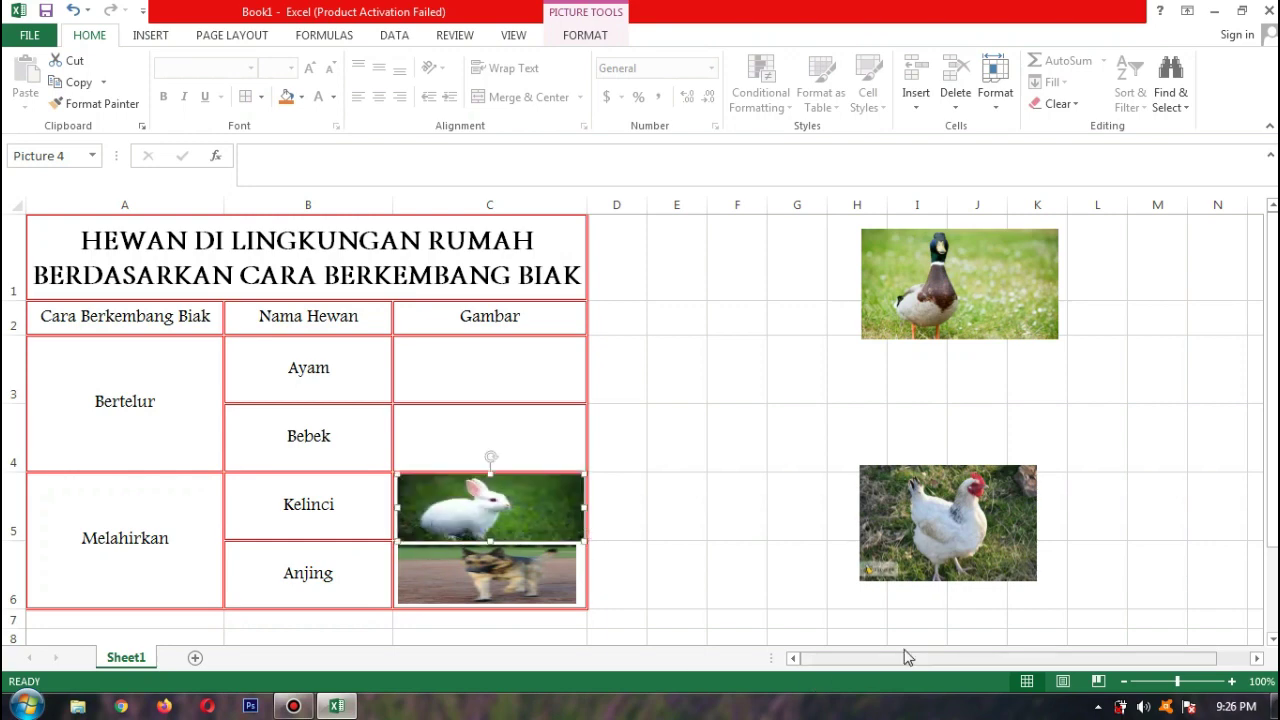
# Step: Move the chicken picture into cell C3 and resize it to fill the cell beside "Ayam"
pyautogui.click(940, 545)
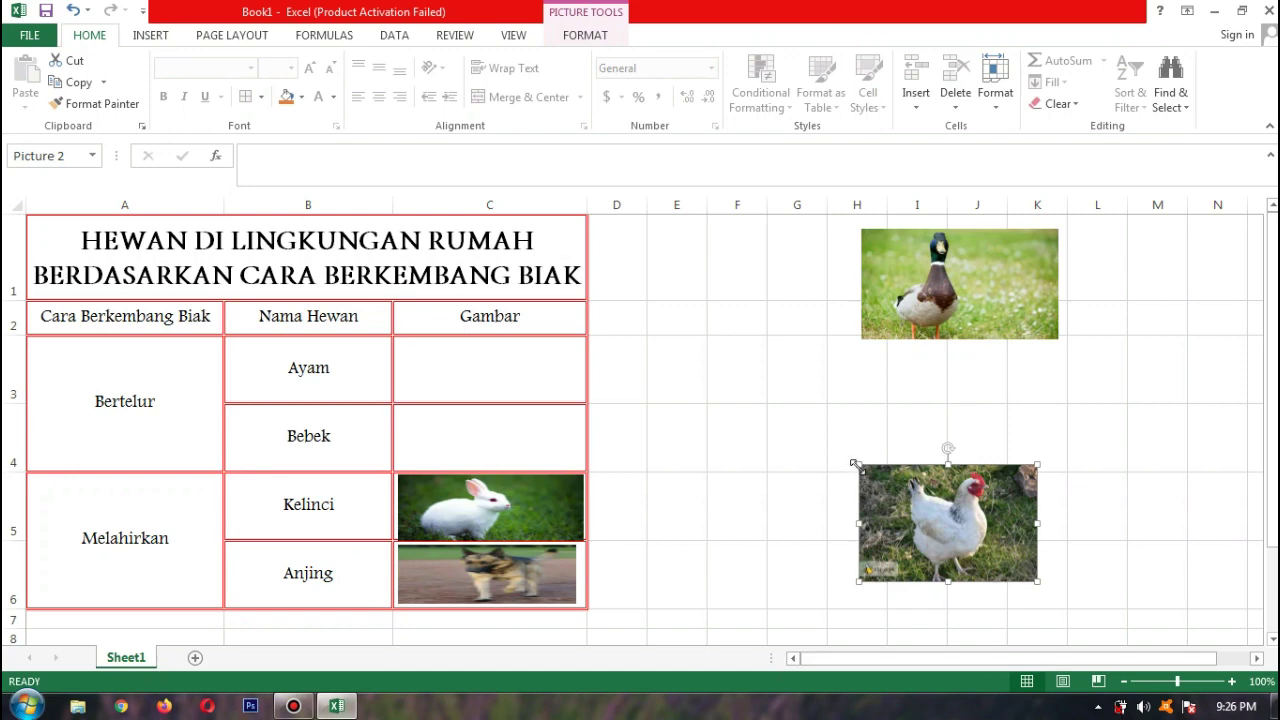
pyautogui.moveTo(920, 530); pyautogui.dragTo(457, 403)
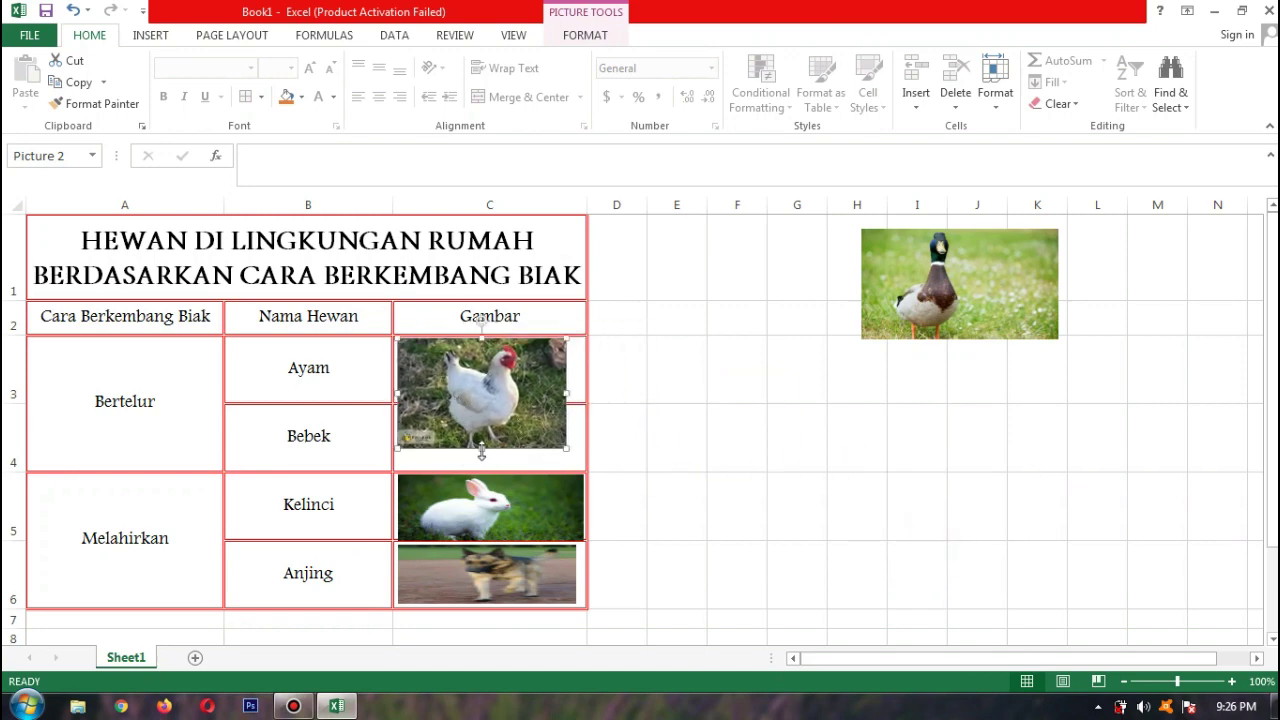
pyautogui.moveTo(482, 452); pyautogui.dragTo(483, 405)
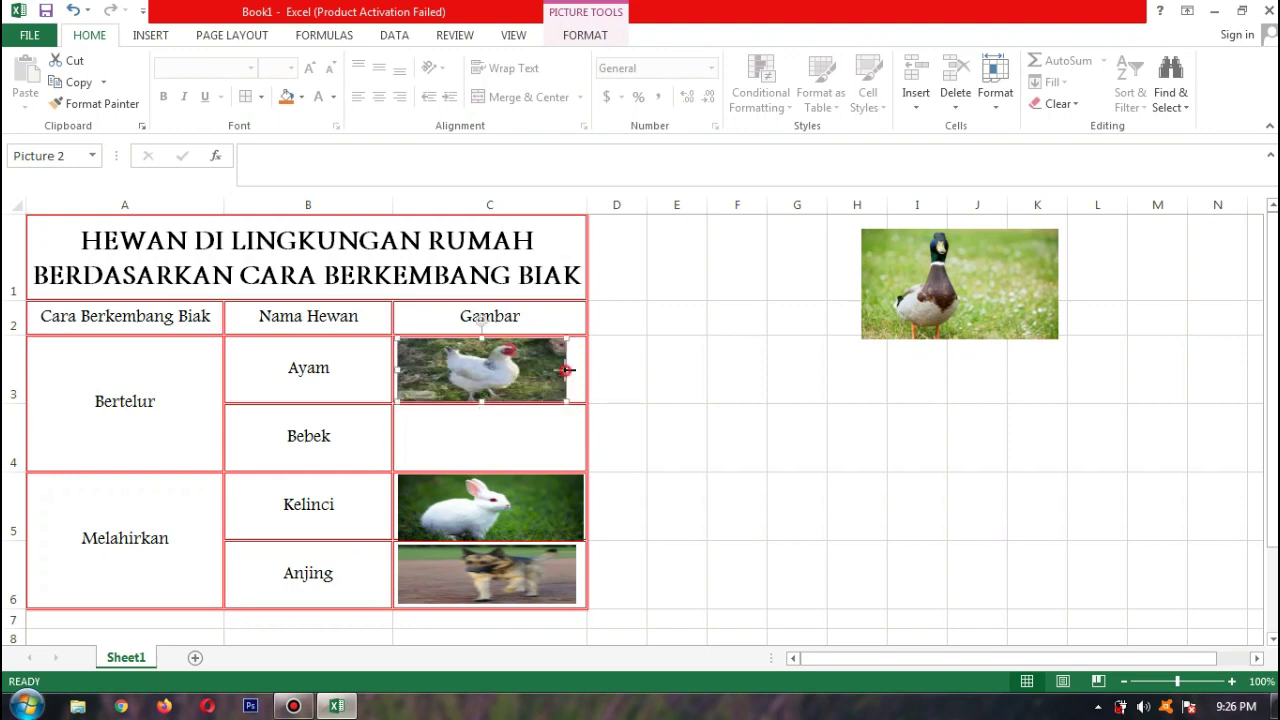
pyautogui.moveTo(566, 370); pyautogui.dragTo(586, 374)
# Step: Move the duck picture into cell C4, resize it to fit beside "Bebek", and deselect it
pyautogui.moveTo(971, 291); pyautogui.dragTo(760, 411)
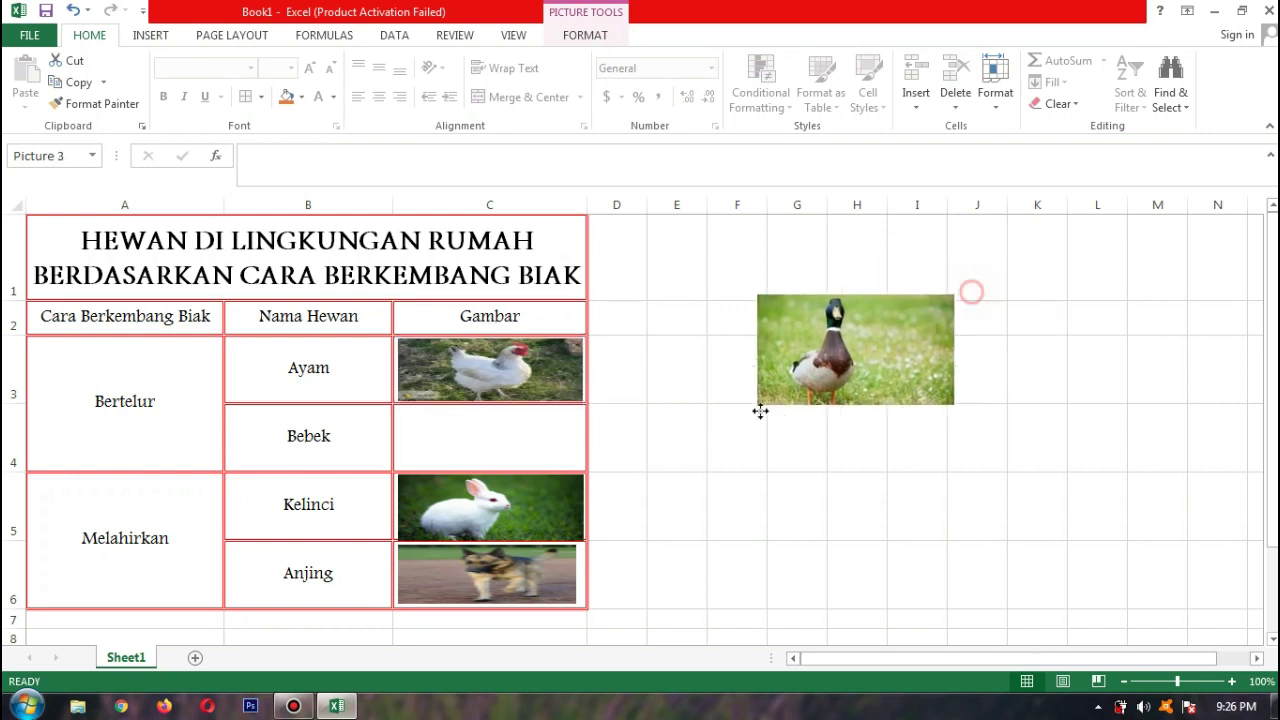
pyautogui.moveTo(945, 395); pyautogui.dragTo(590, 488)
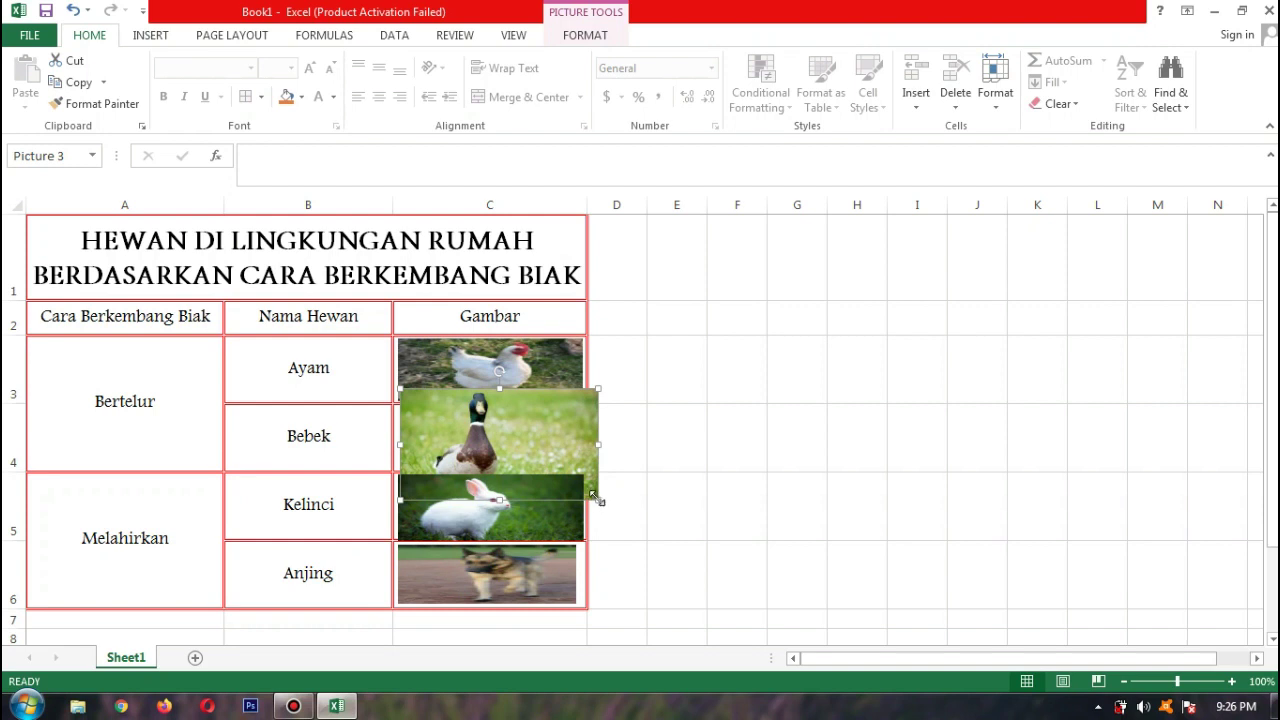
pyautogui.moveTo(596, 497); pyautogui.dragTo(532, 437)
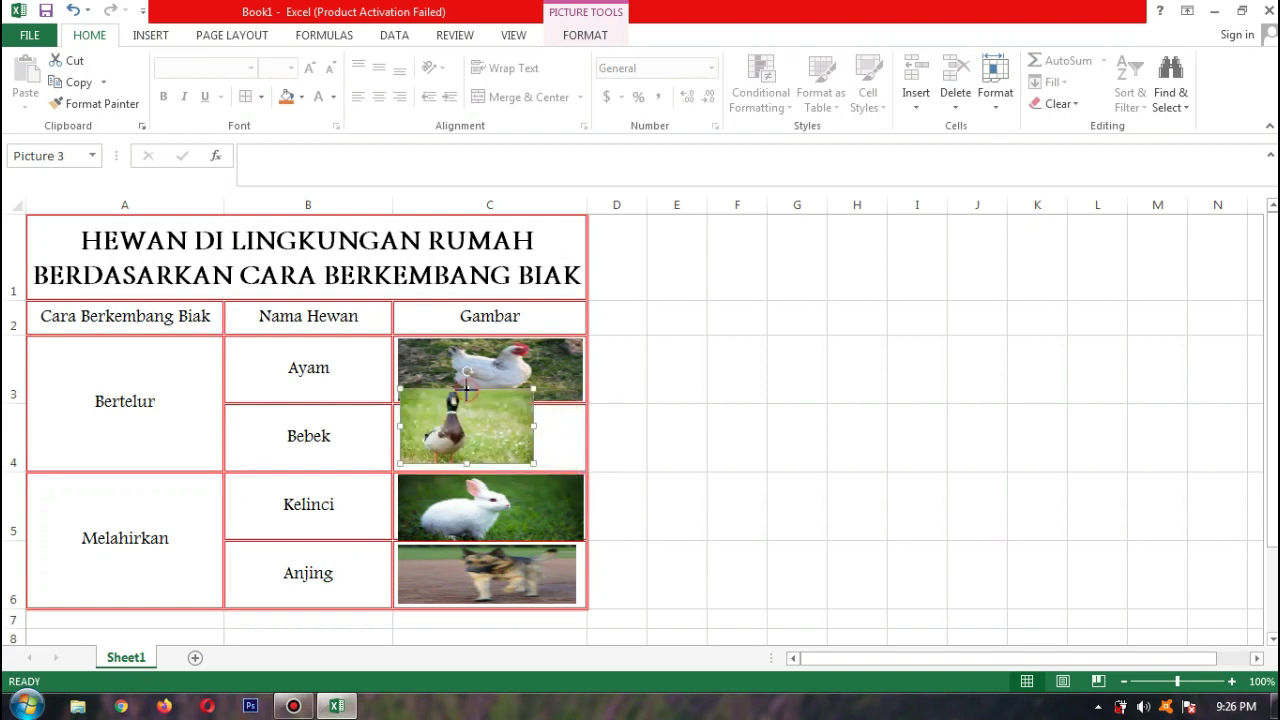
pyautogui.moveTo(467, 388); pyautogui.dragTo(467, 413)
pyautogui.moveTo(538, 436); pyautogui.dragTo(579, 437)
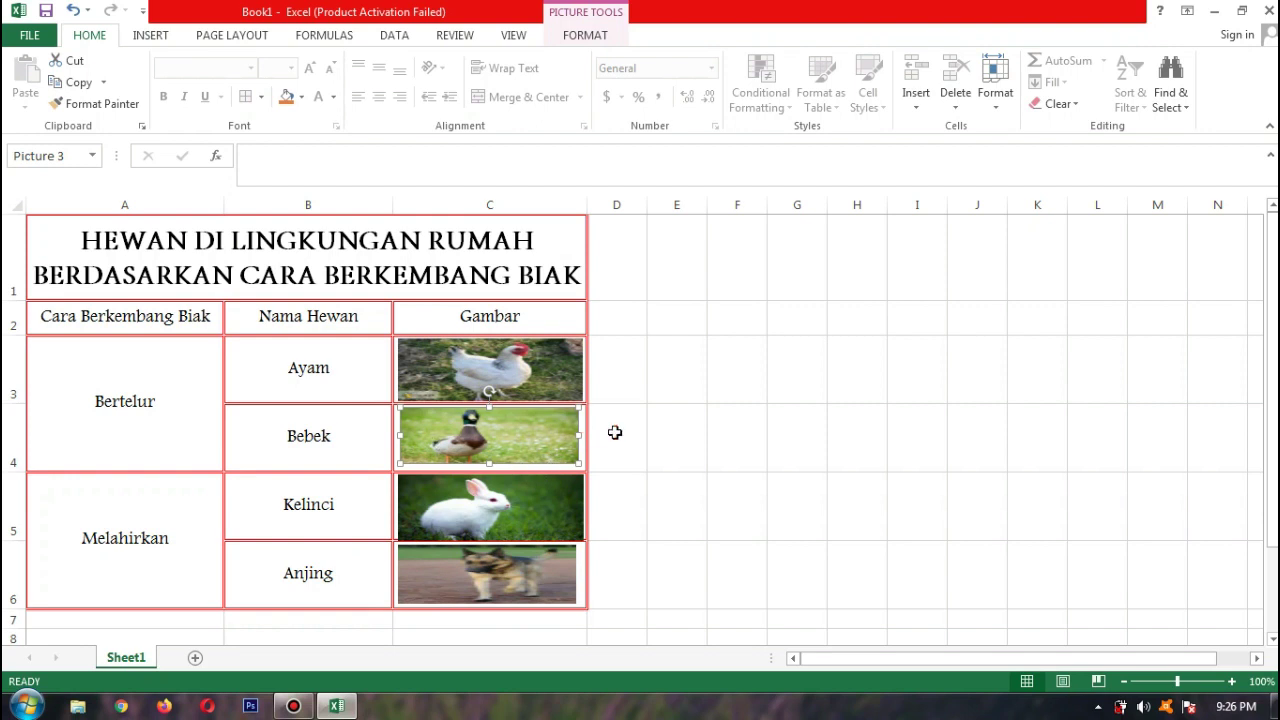
pyautogui.click(652, 433)
pyautogui.click(747, 550)
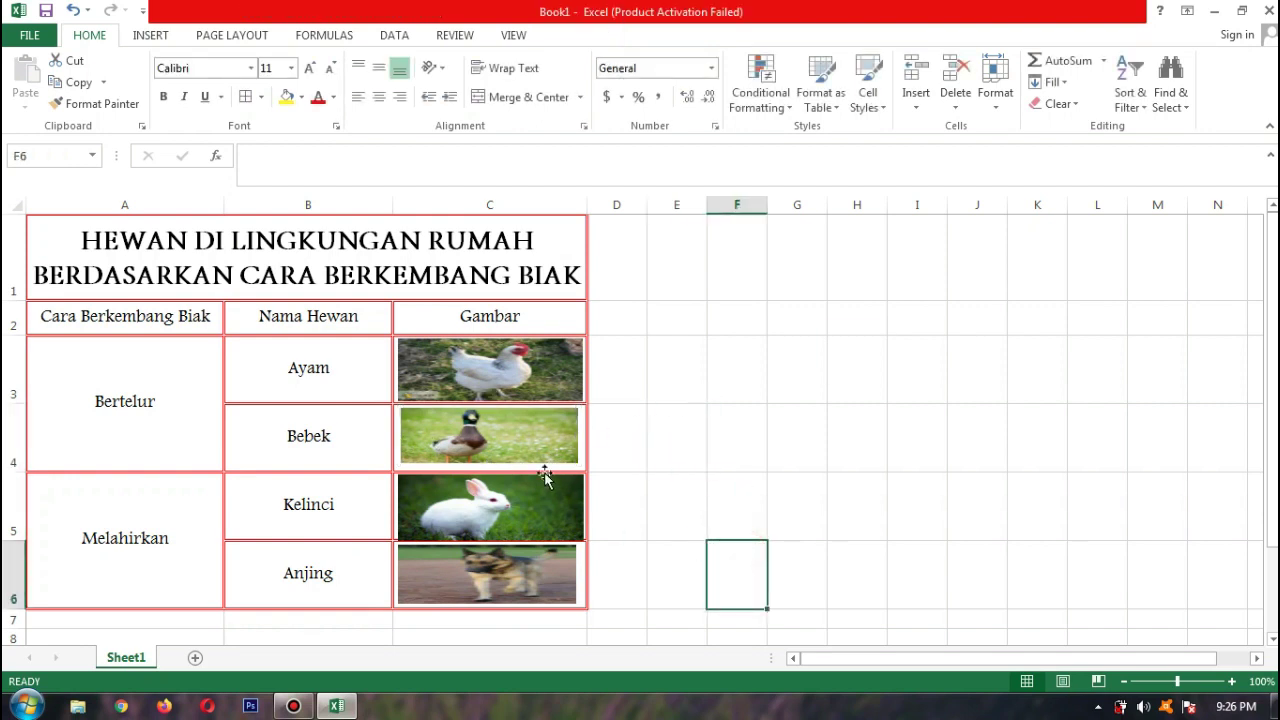
# Step: Apply the dark bevelled frame picture style to the chicken and duck pictures
pyautogui.click(515, 377)
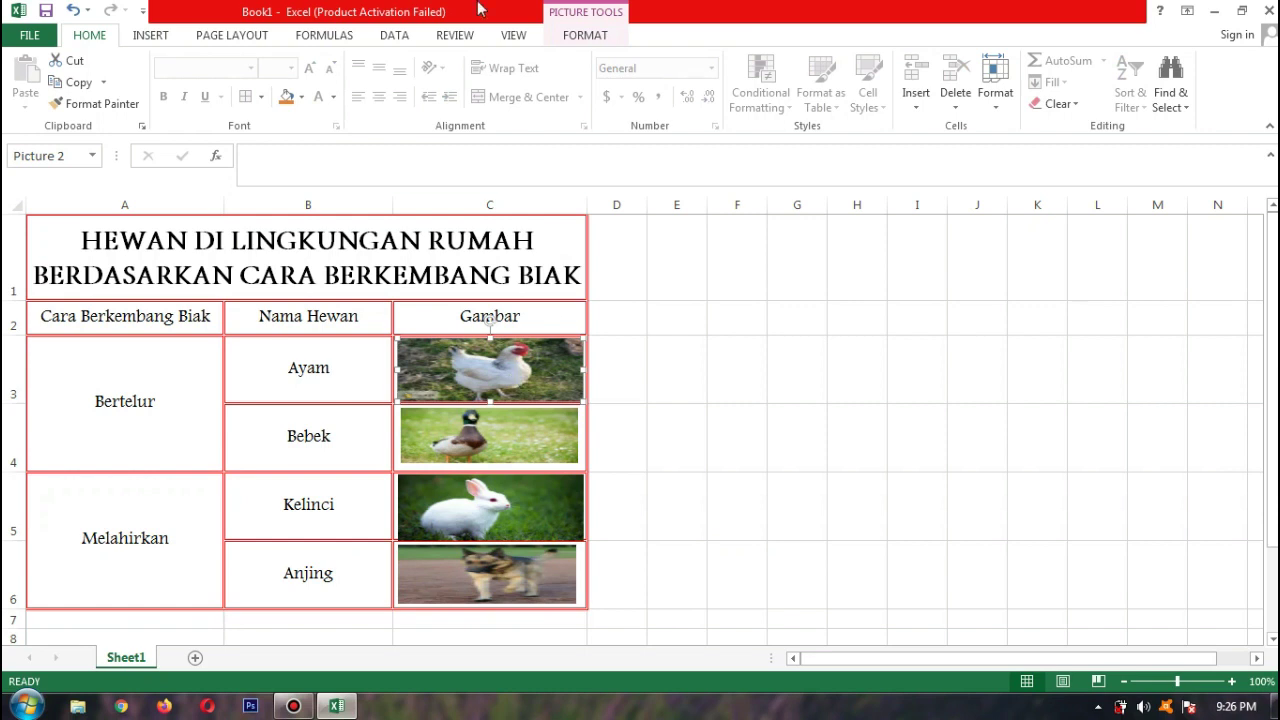
pyautogui.click(584, 37)
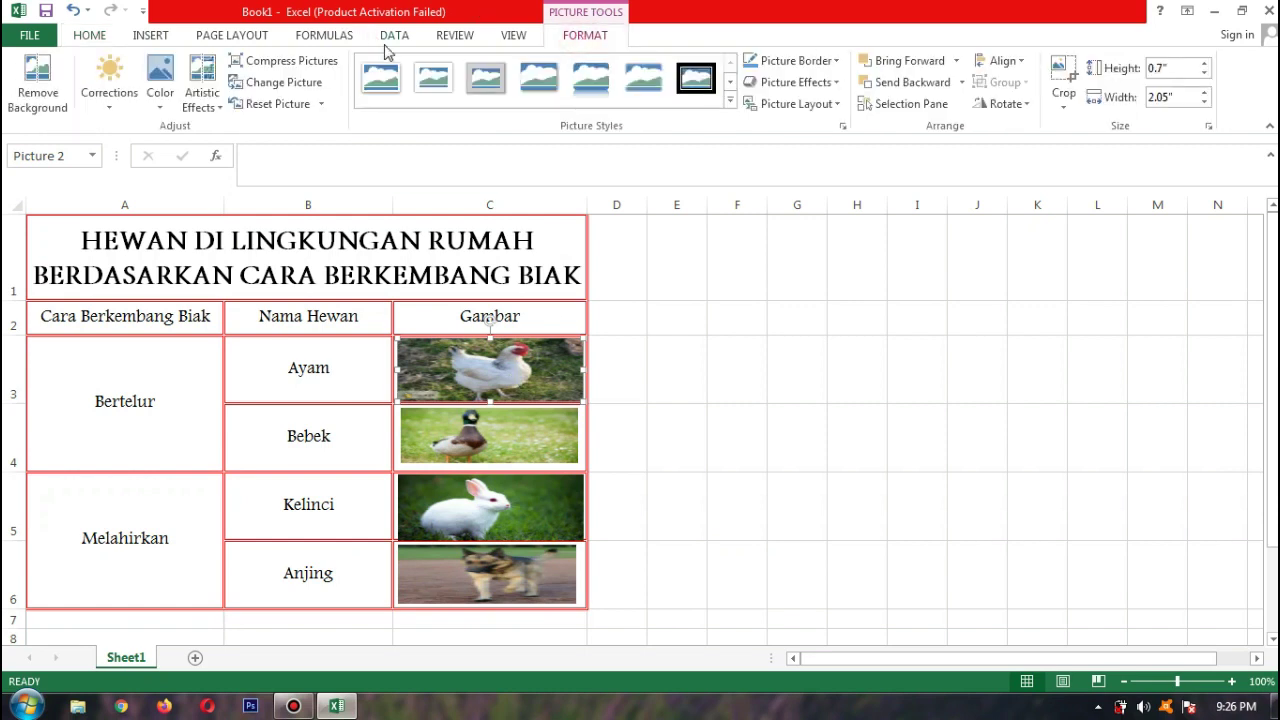
pyautogui.click(731, 104)
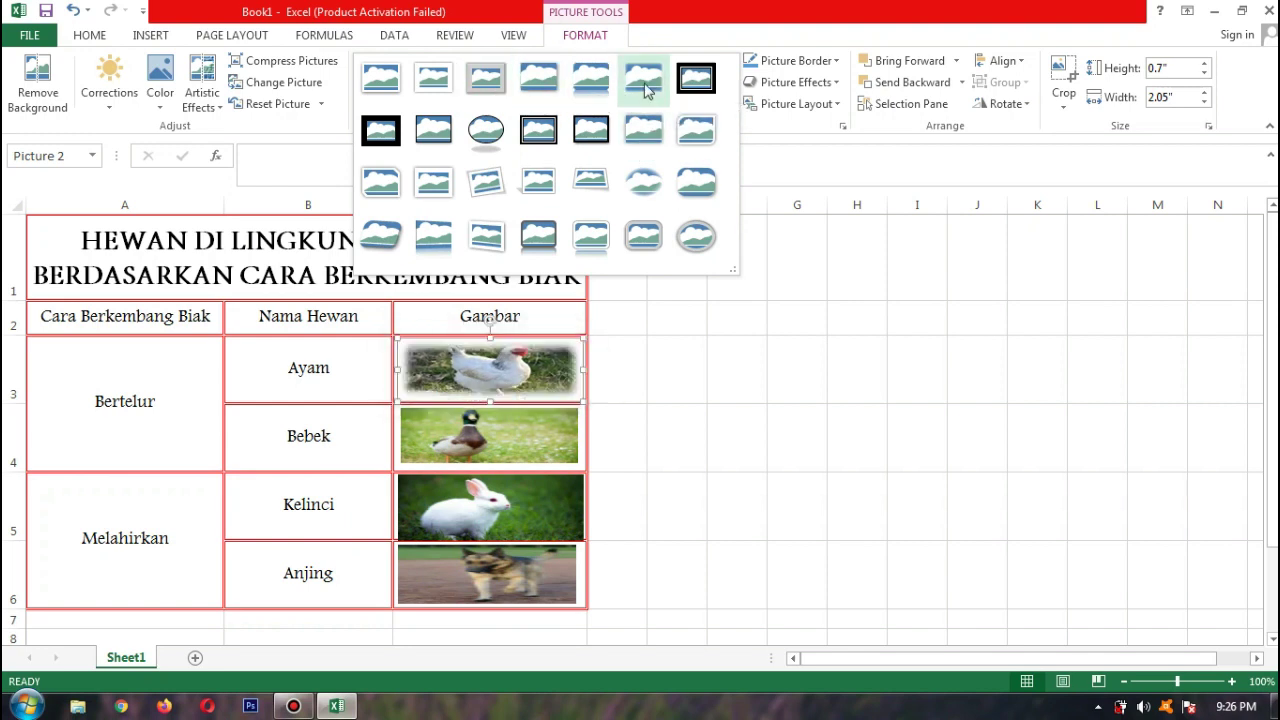
pyautogui.click(541, 236)
pyautogui.click(518, 442)
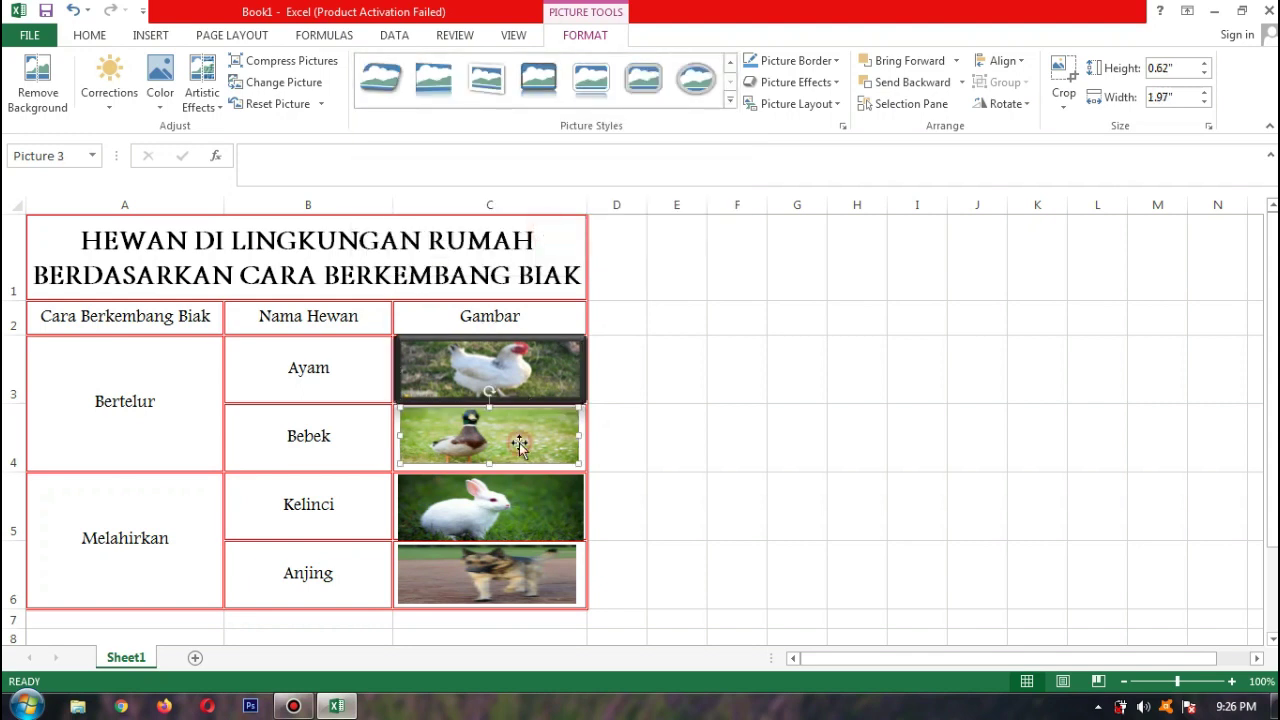
pyautogui.click(538, 78)
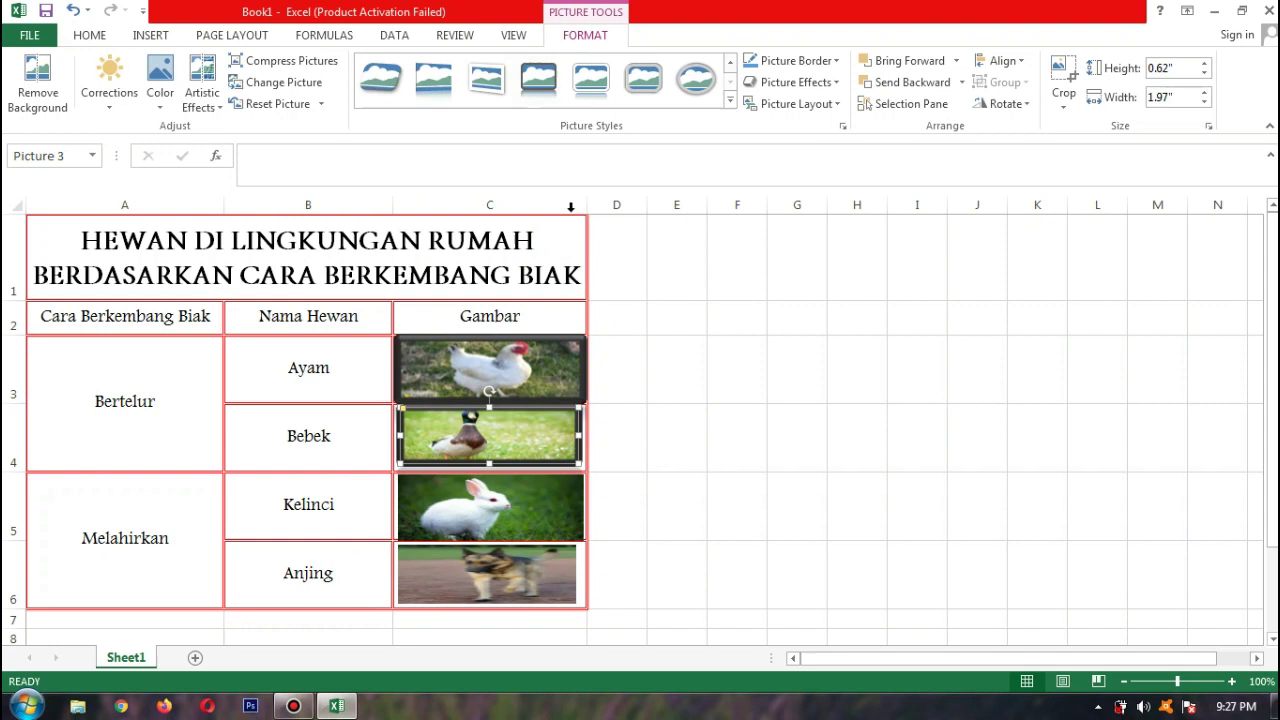
# Step: Apply the tilted, rounded bevel picture style with shadow to the duck picture and the chicken picture
pyautogui.click(505, 510)
pyautogui.click(490, 440)
pyautogui.click(384, 82)
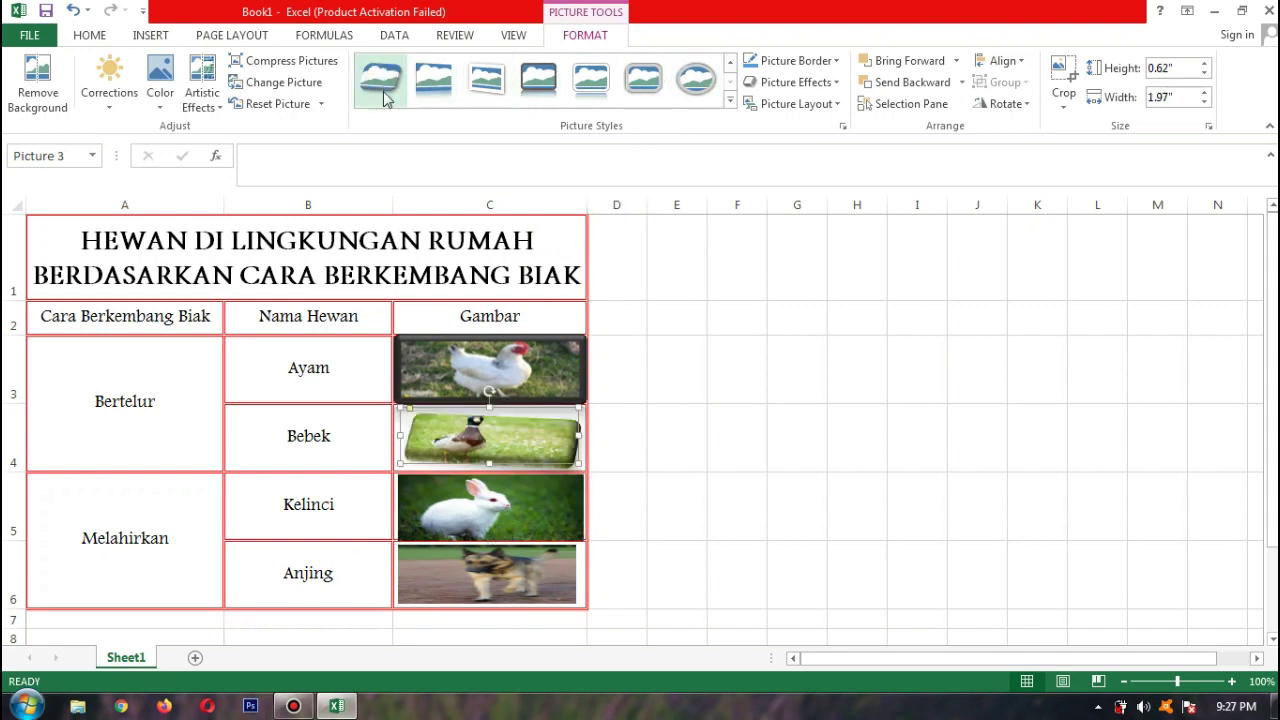
pyautogui.click(515, 350)
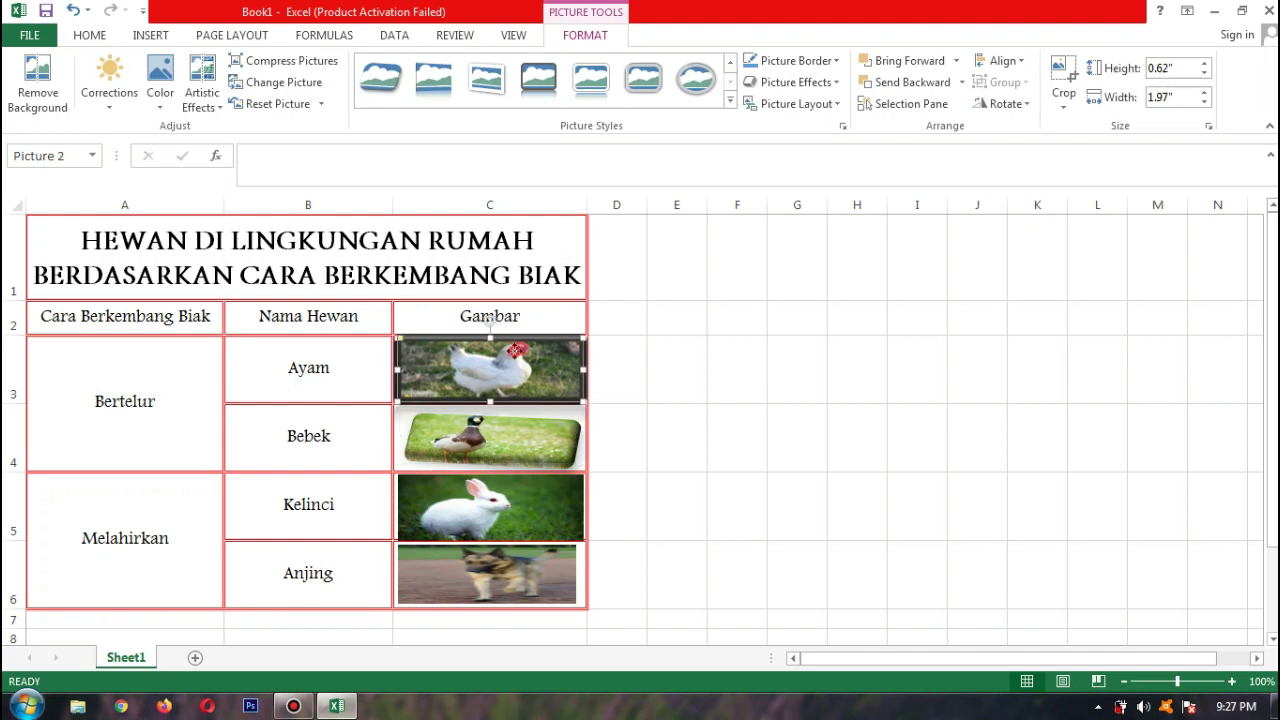
pyautogui.click(382, 80)
# Step: Give the rabbit and dog pictures the same tilted, rounded bevel style, and deselect them
pyautogui.click(505, 512)
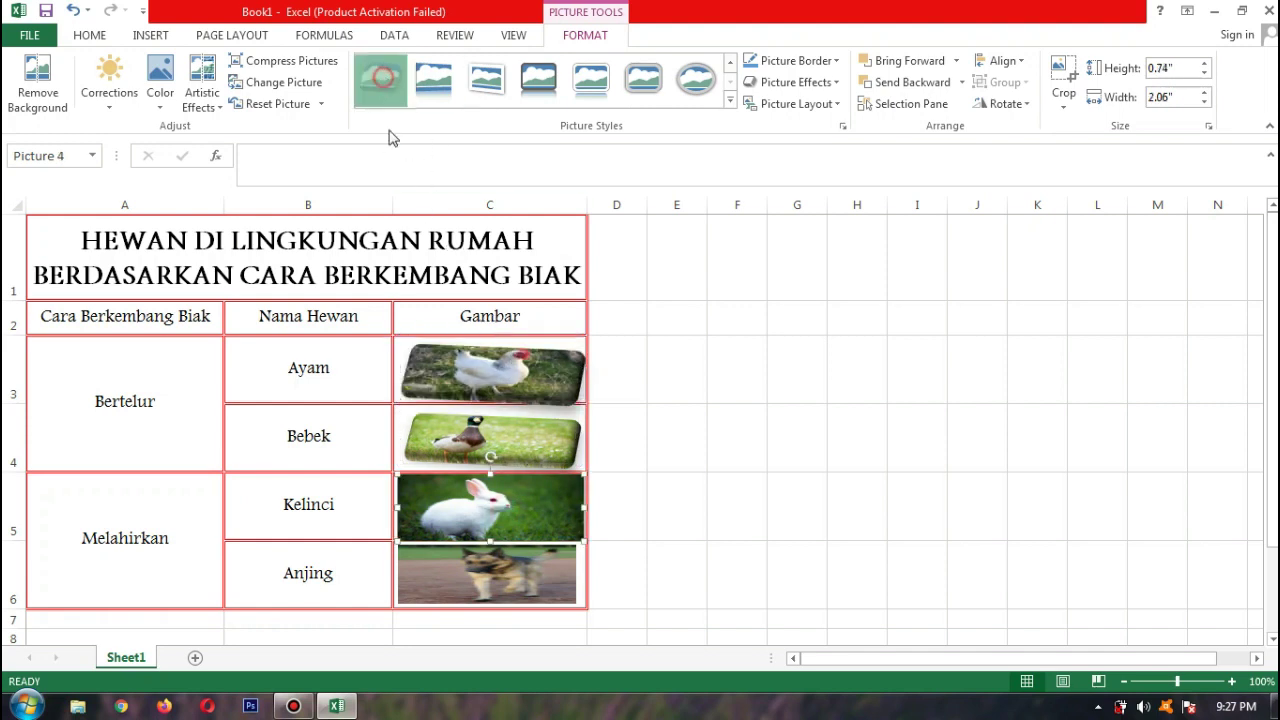
pyautogui.click(382, 80)
pyautogui.click(492, 580)
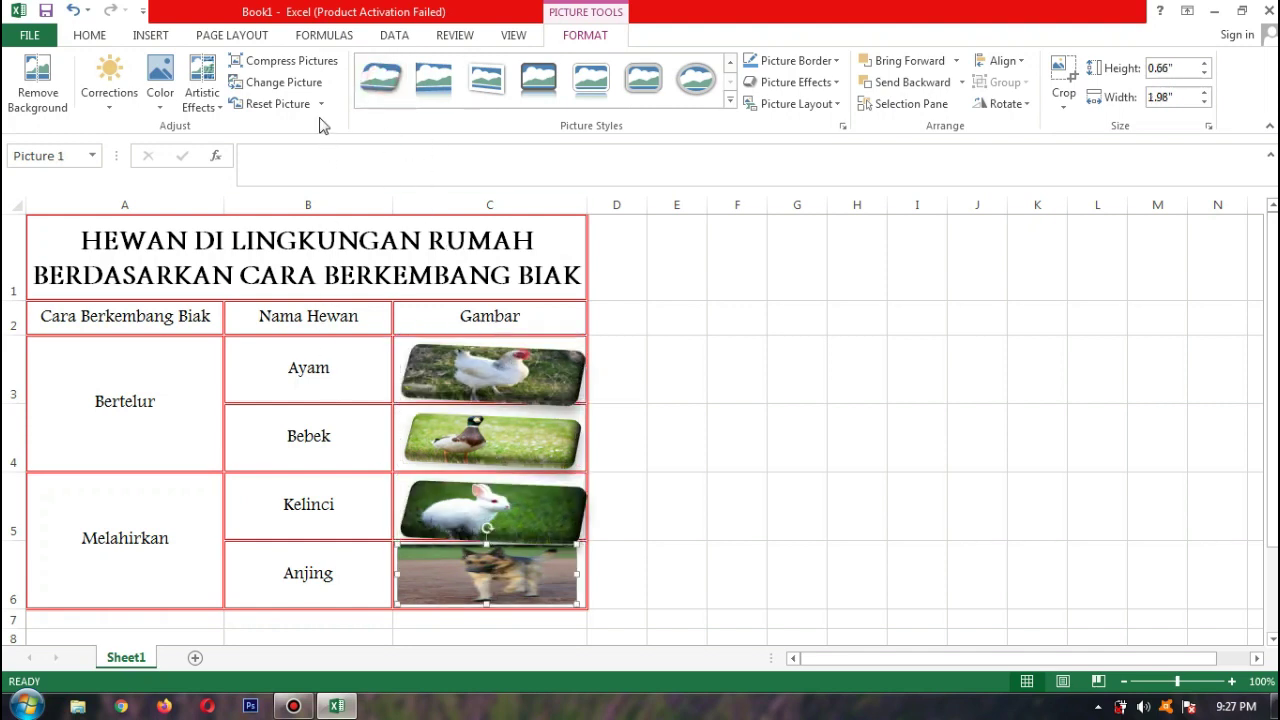
pyautogui.click(382, 80)
pyautogui.click(678, 464)
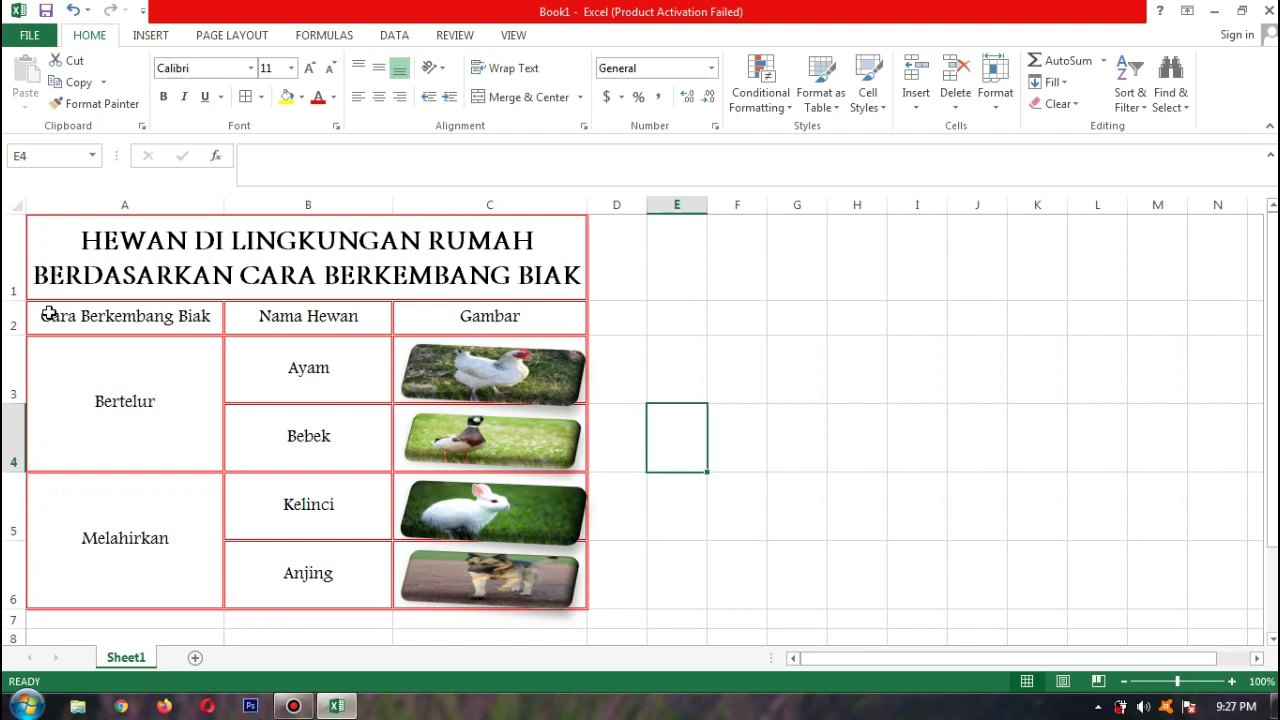
# Step: Fill the heading cells A2:C2 with standard yellow
pyautogui.moveTo(48, 314); pyautogui.dragTo(501, 313)
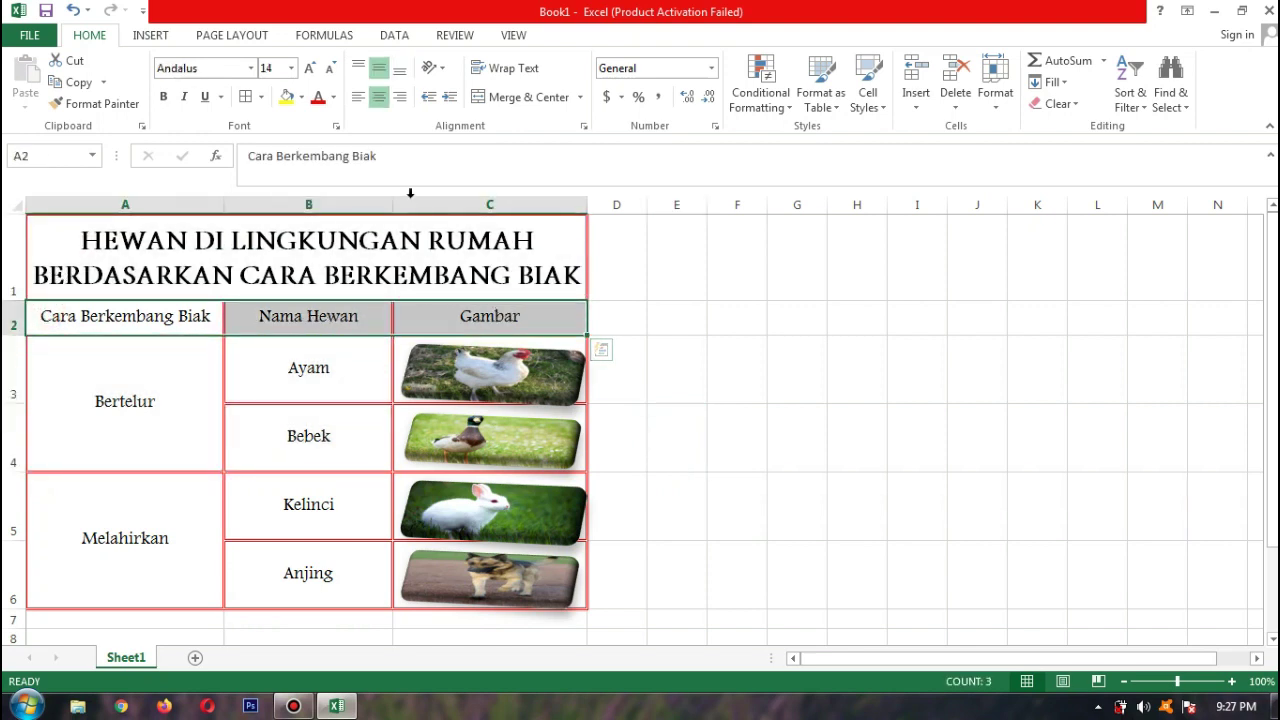
pyautogui.click(304, 97)
pyautogui.click(335, 242)
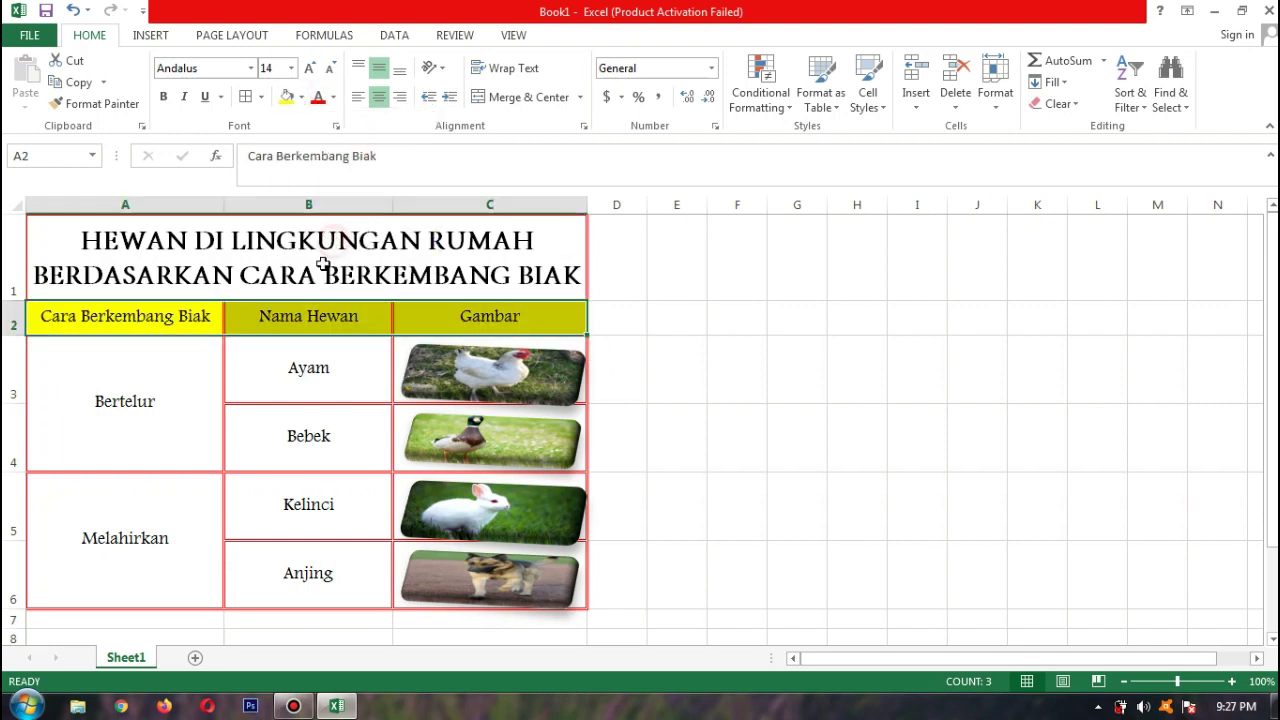
# Step: Fill the table body A3:C6 with standard light green, and deselect the range
pyautogui.moveTo(105, 390); pyautogui.dragTo(415, 545)
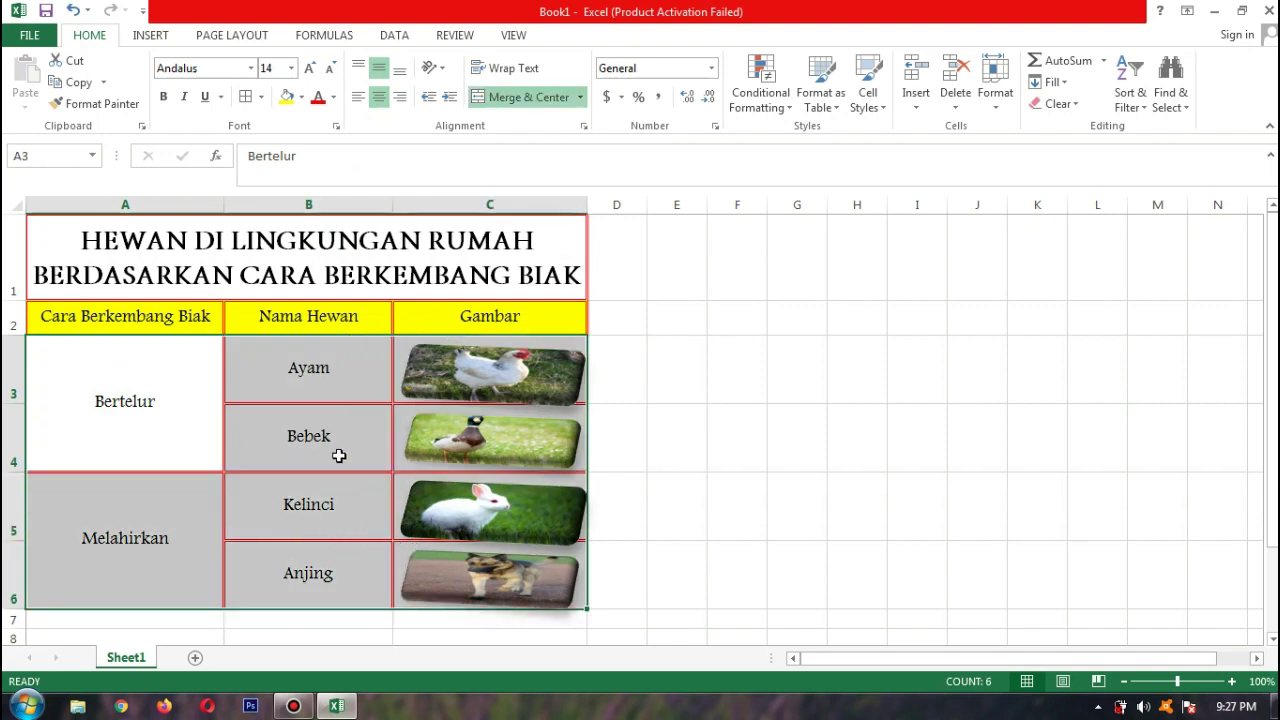
pyautogui.click(303, 97)
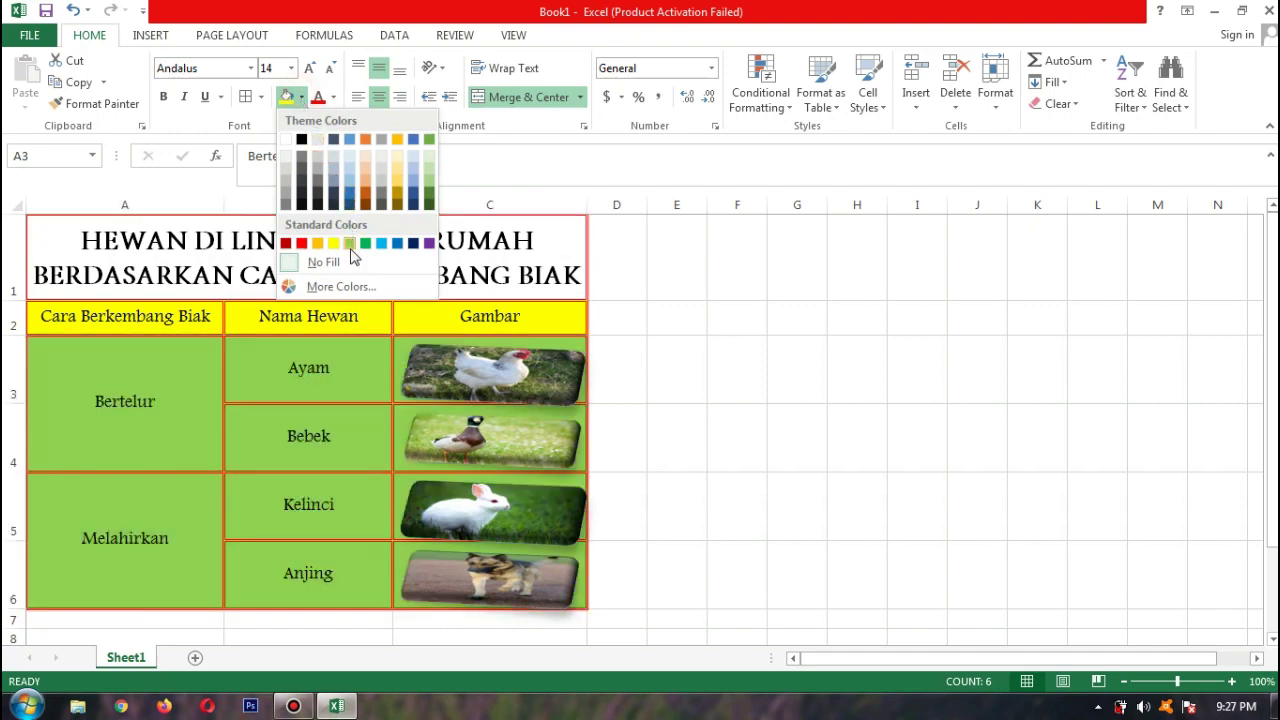
pyautogui.click(348, 248)
pyautogui.click(670, 484)
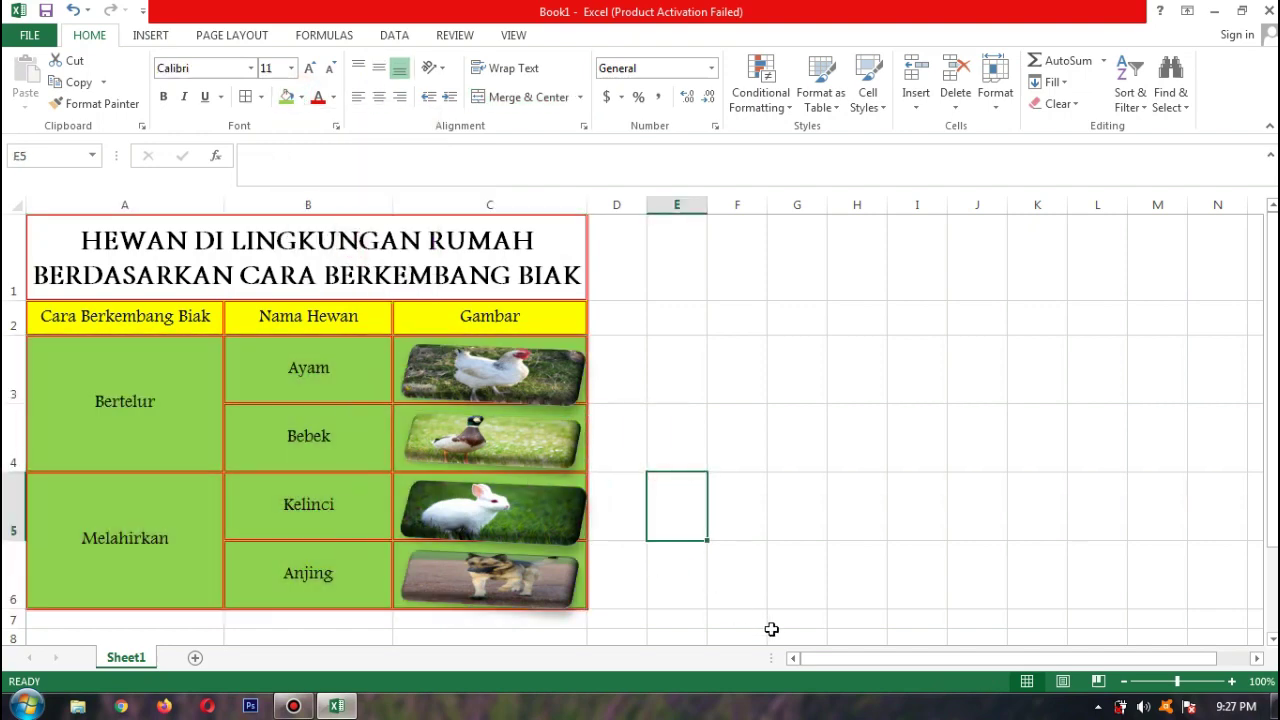